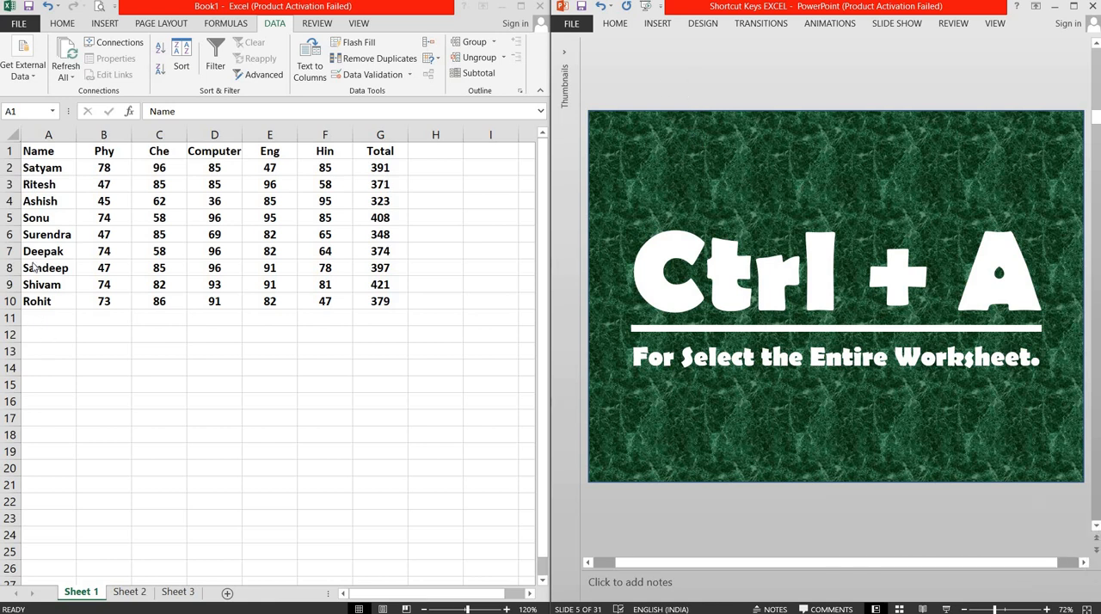
Step: Select the whole marks table starting from cell A1, and select the entire worksheet starting from empty cell A14
click(41, 153)
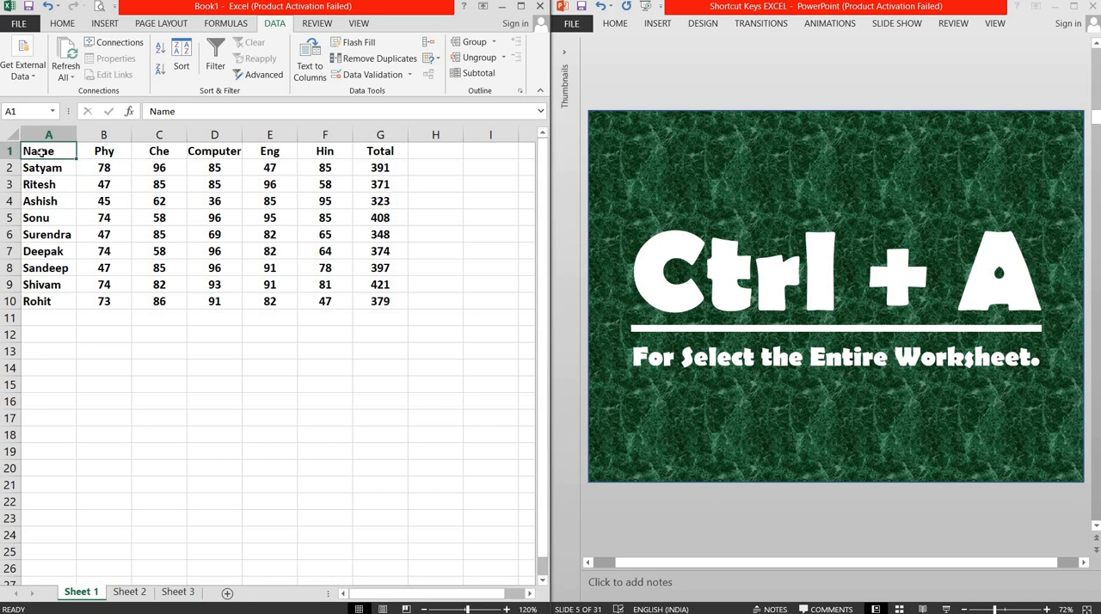
key(ctrl+a)
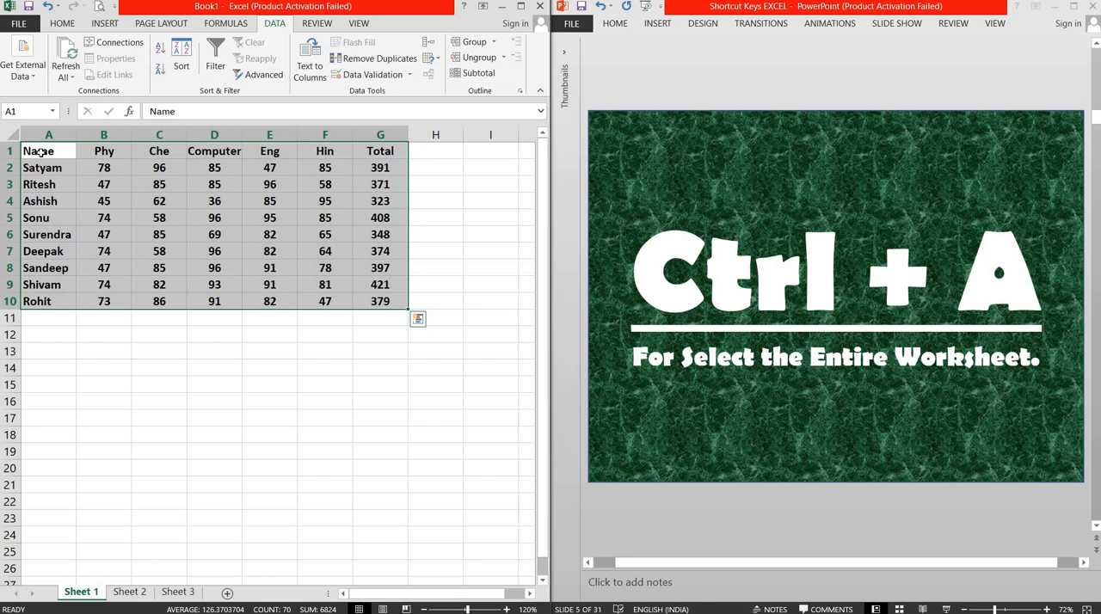
click(40, 366)
key(ctrl+a)
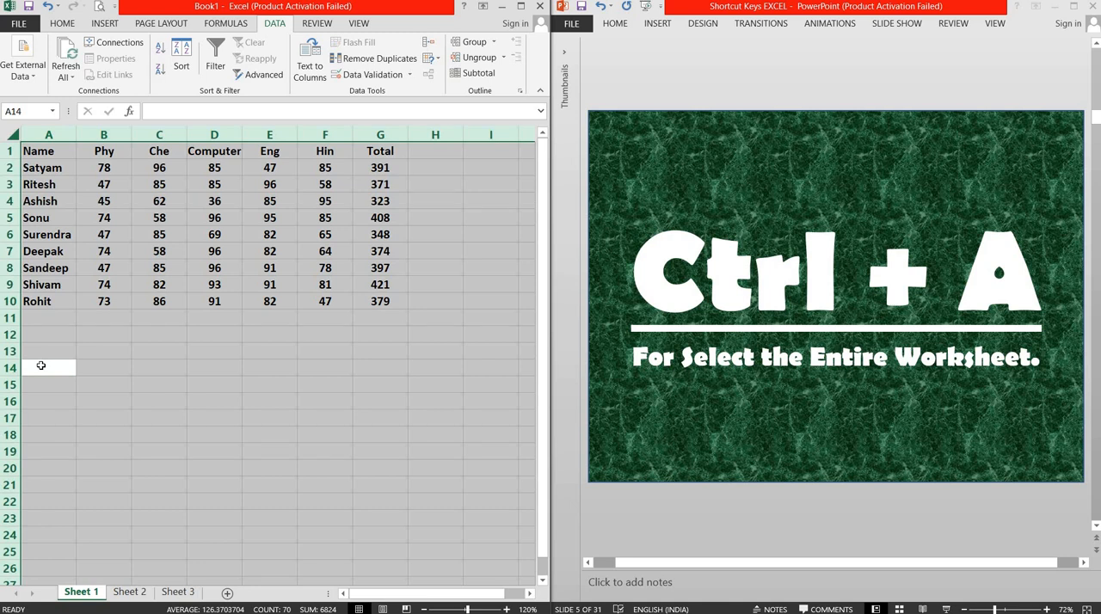
Step: Select the marks table from cell A1, extend the selection to the entire worksheet, and reduce it to A1 again
click(49, 151)
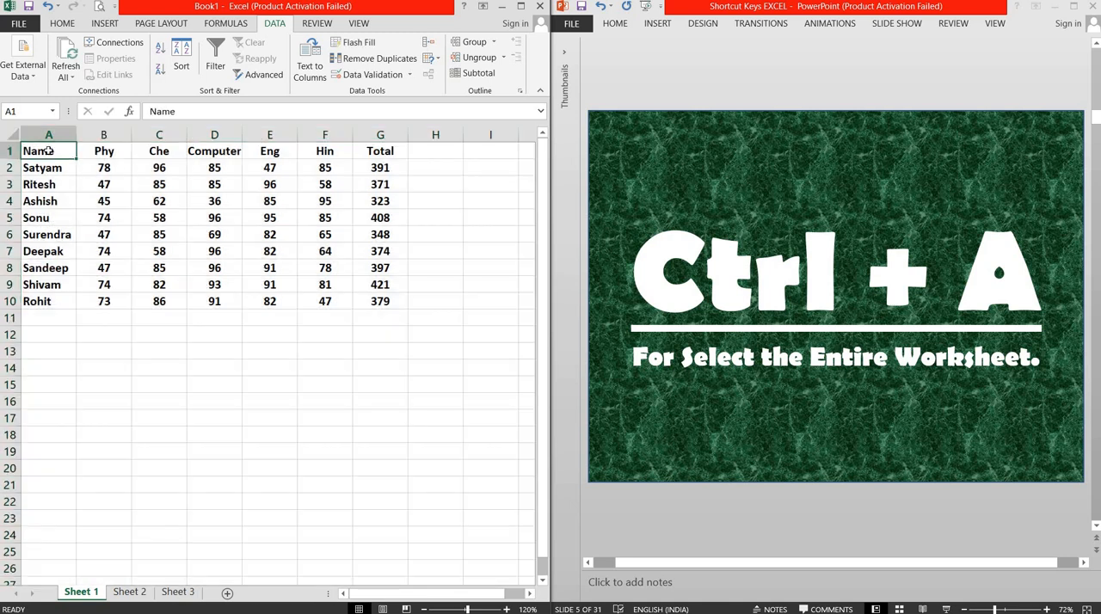
key(ctrl+a)
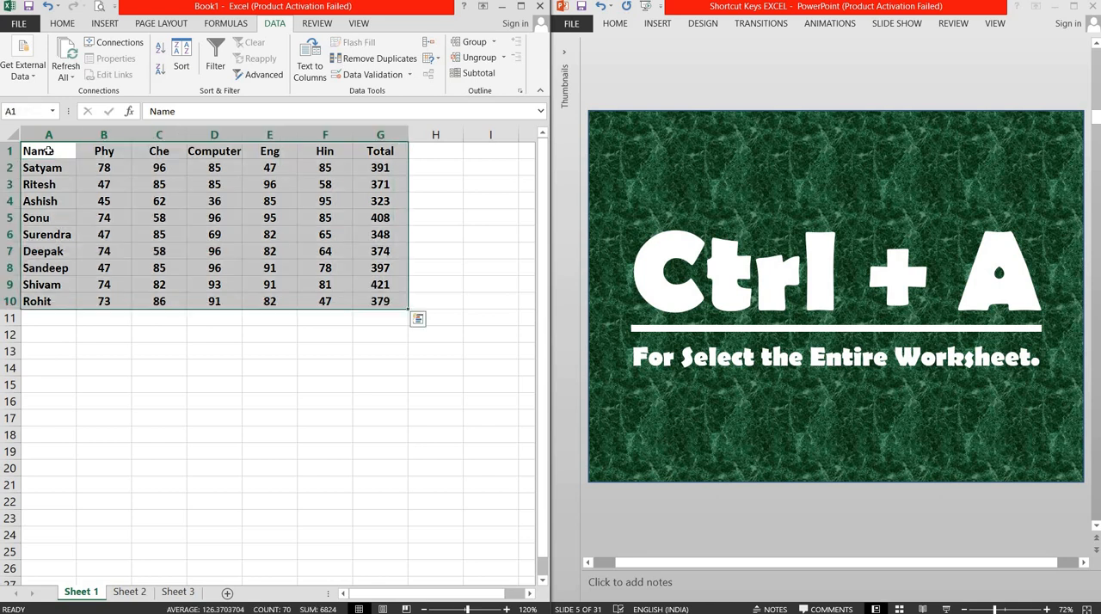
key(ctrl+a)
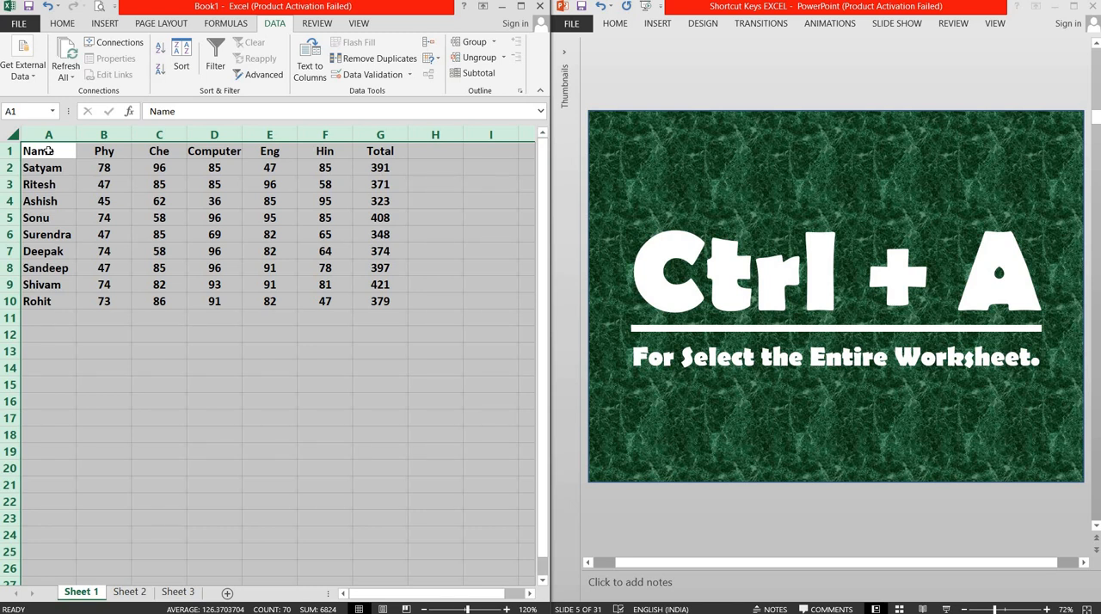
click(48, 151)
Step: Advance the PowerPoint presentation to slide 6, and in Excel switch the whole marks table's bold formatting off and back on
click(763, 79)
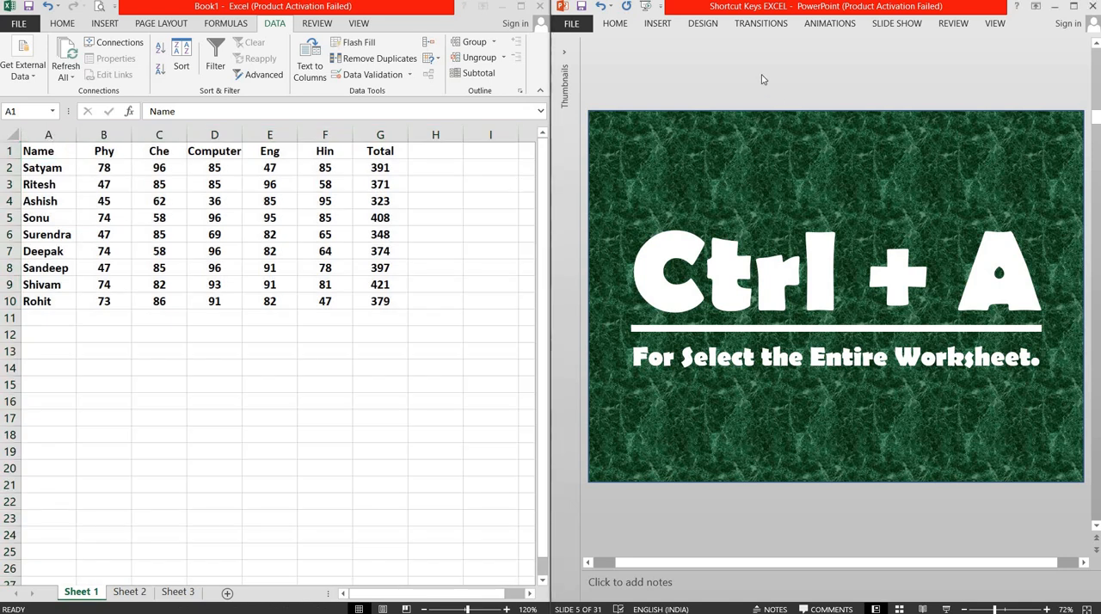
key(Page_Down)
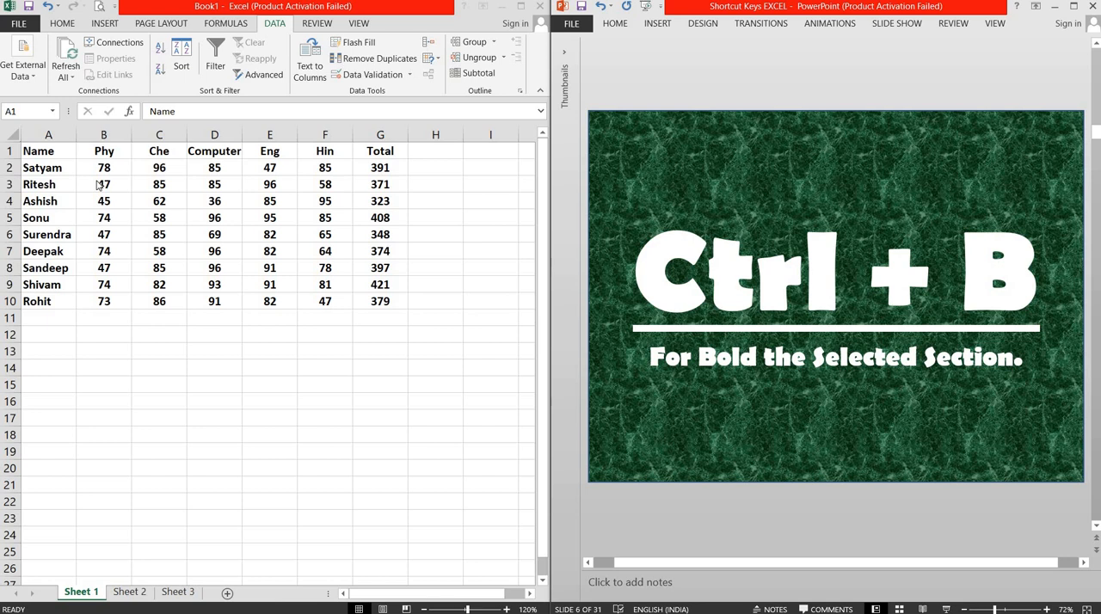
click(47, 147)
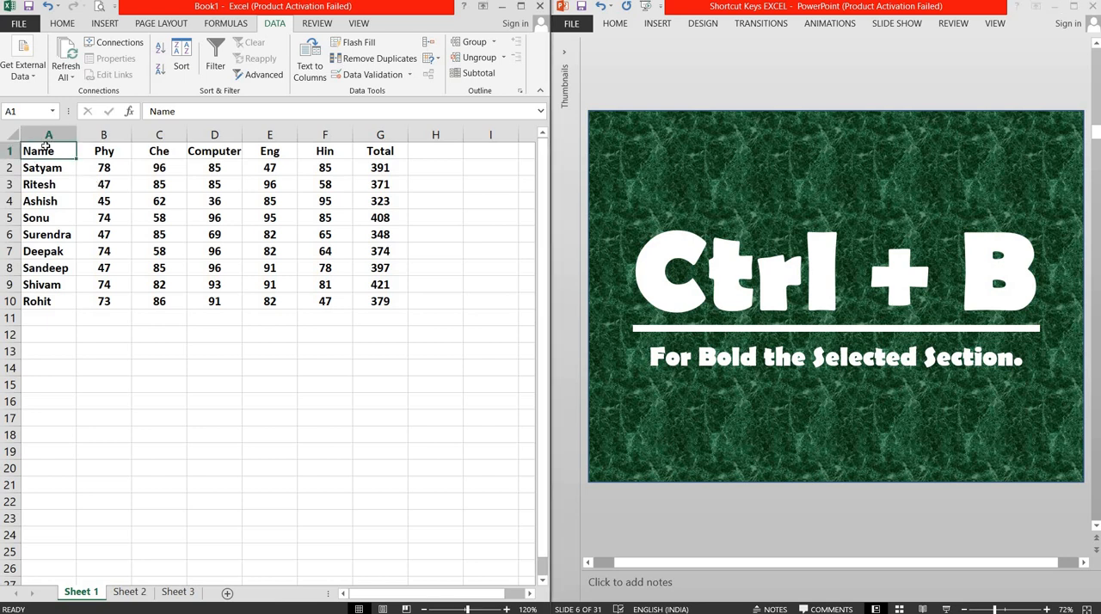
key(ctrl+a)
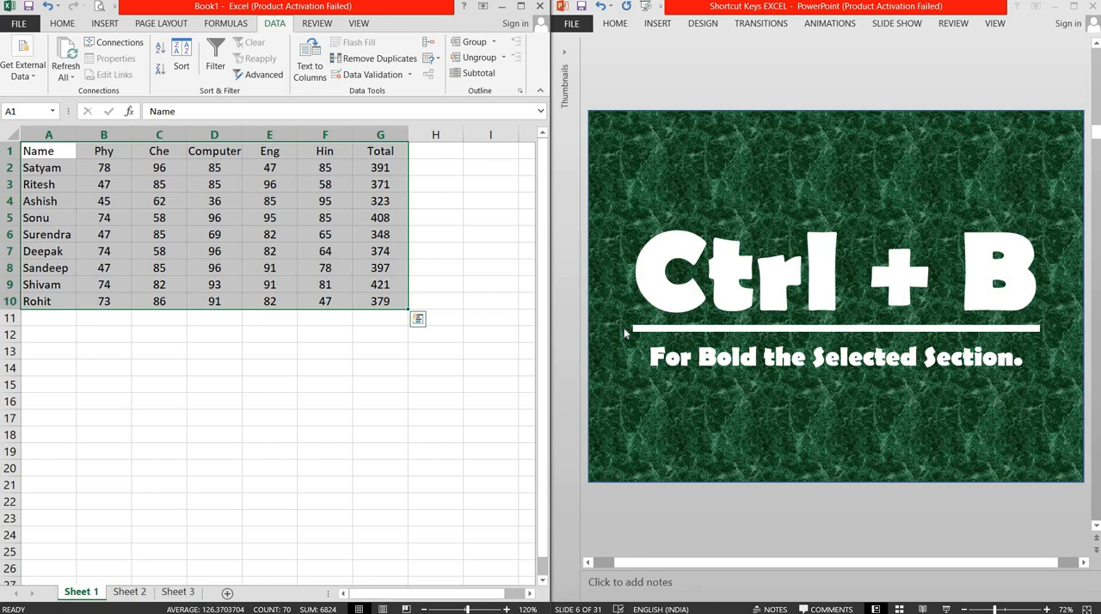
key(ctrl+b)
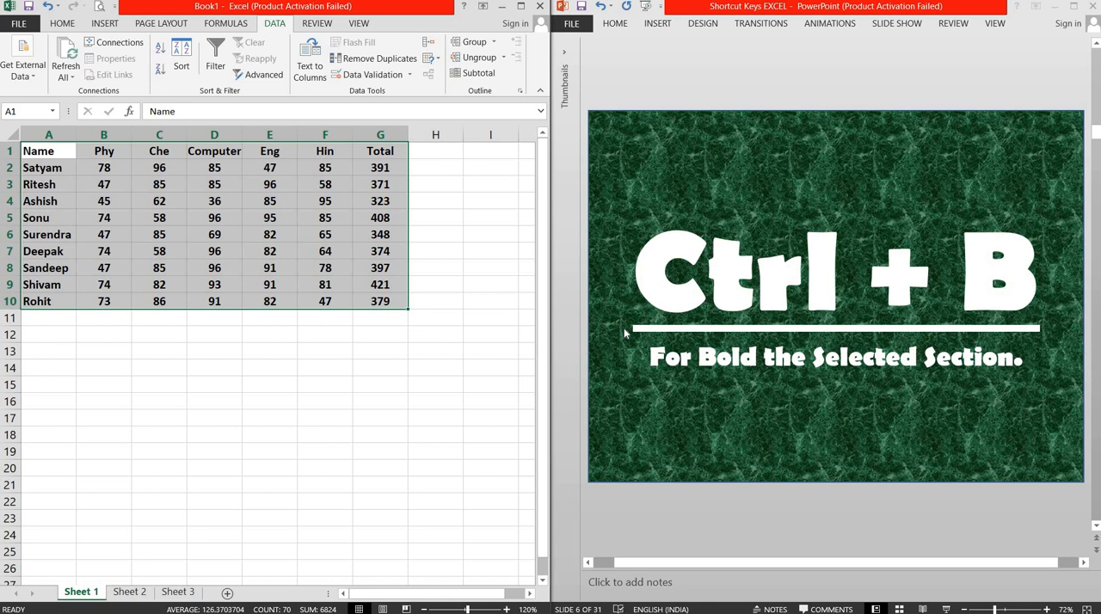
Step: Switch to the PowerPoint presentation and advance it to slide 7 about copying the selected section
click(625, 332)
click(750, 87)
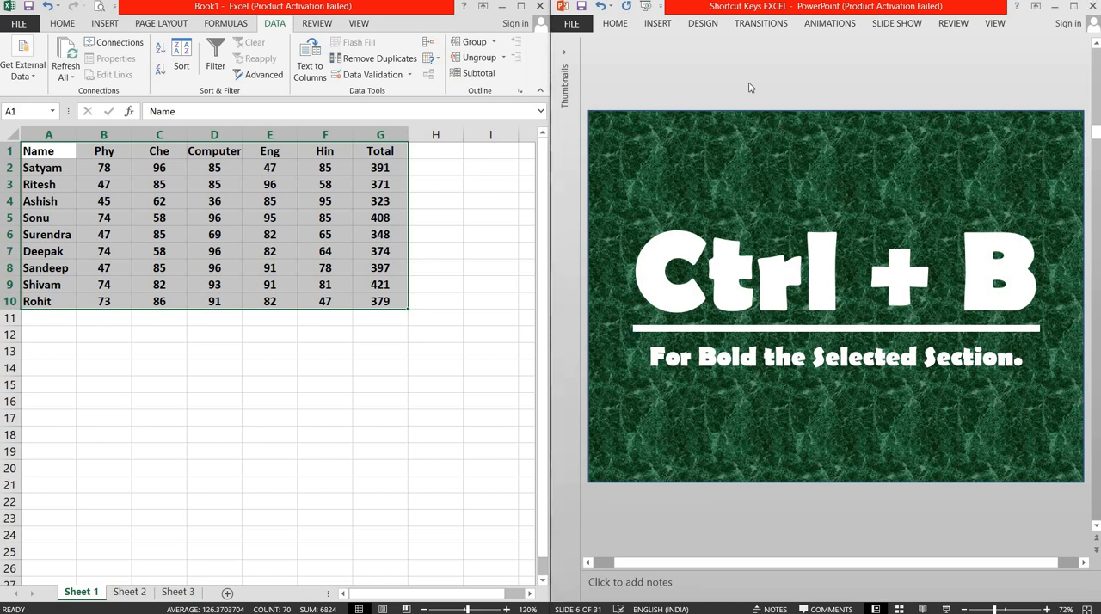
scroll(749, 87, down, 1)
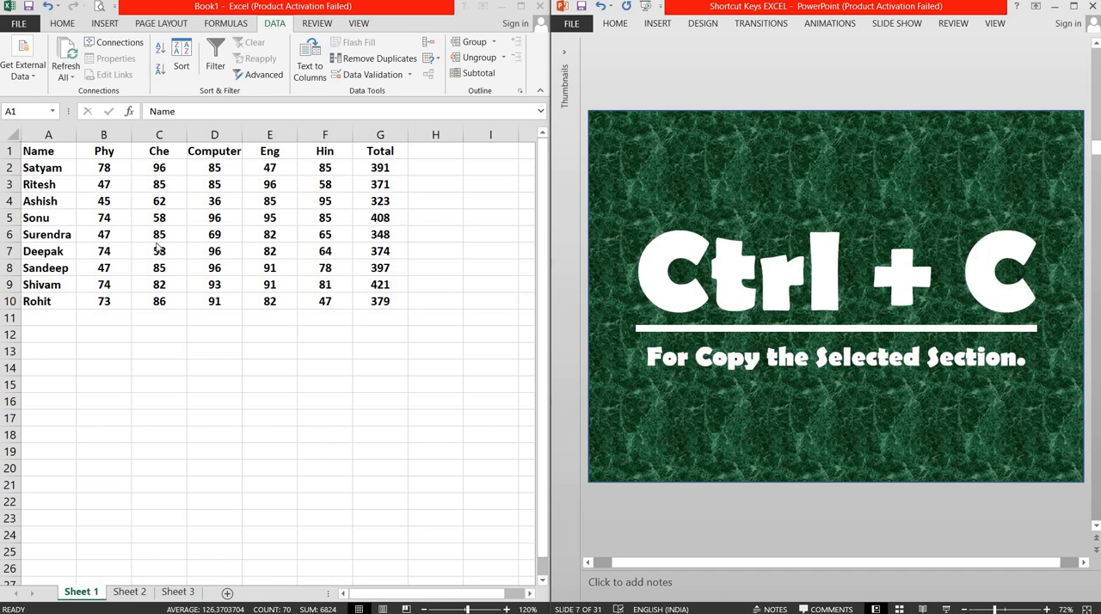
Step: Switch to the Excel worksheet, select cell A1, and display the Office Clipboard
click(49, 150)
click(48, 149)
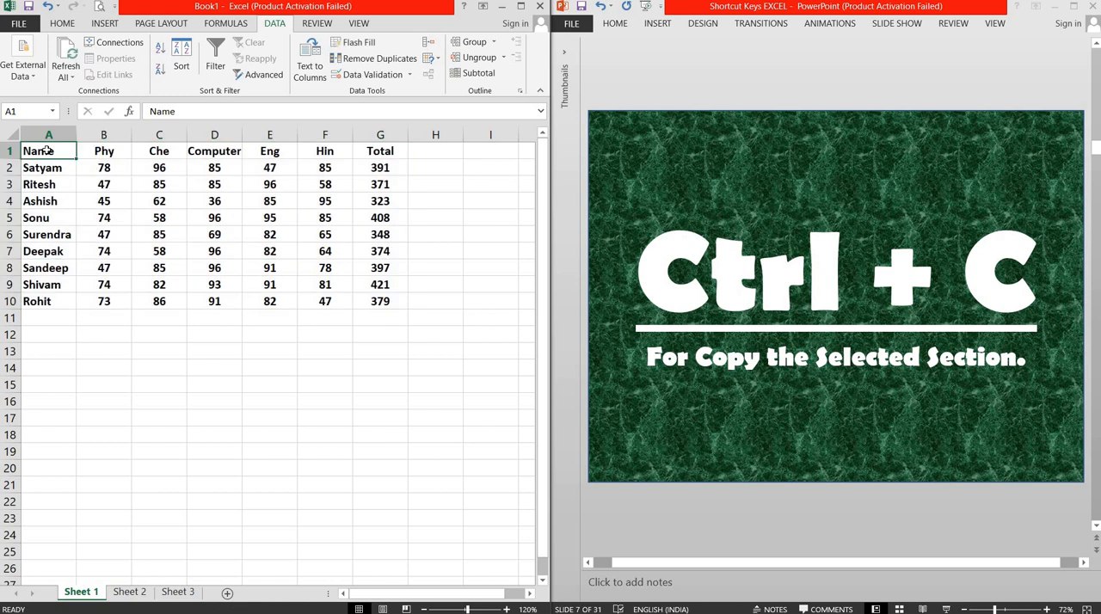
click(62, 23)
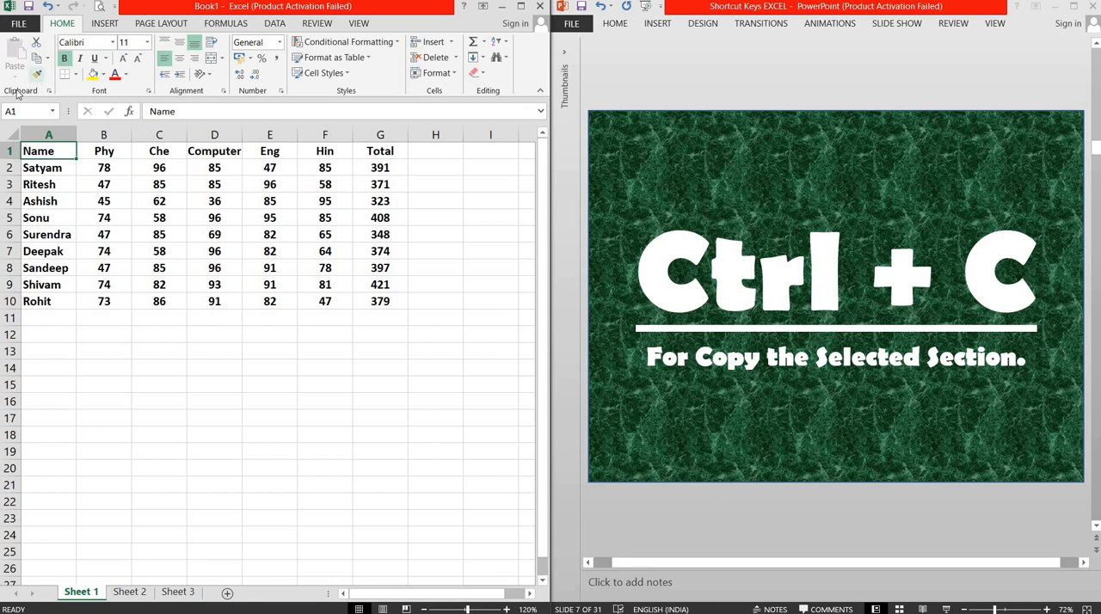
click(50, 91)
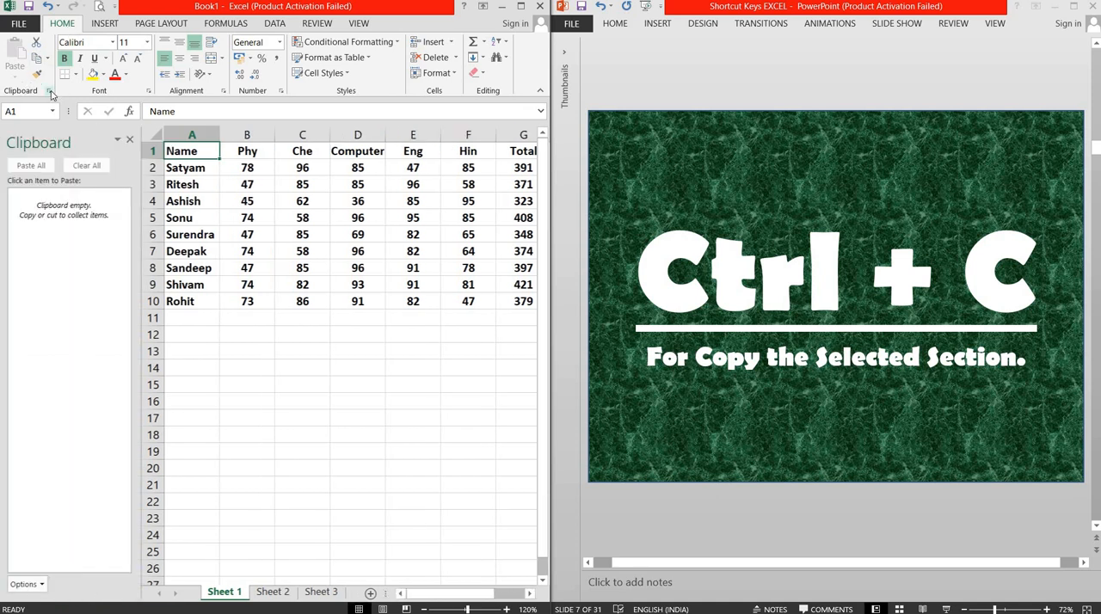
click(50, 91)
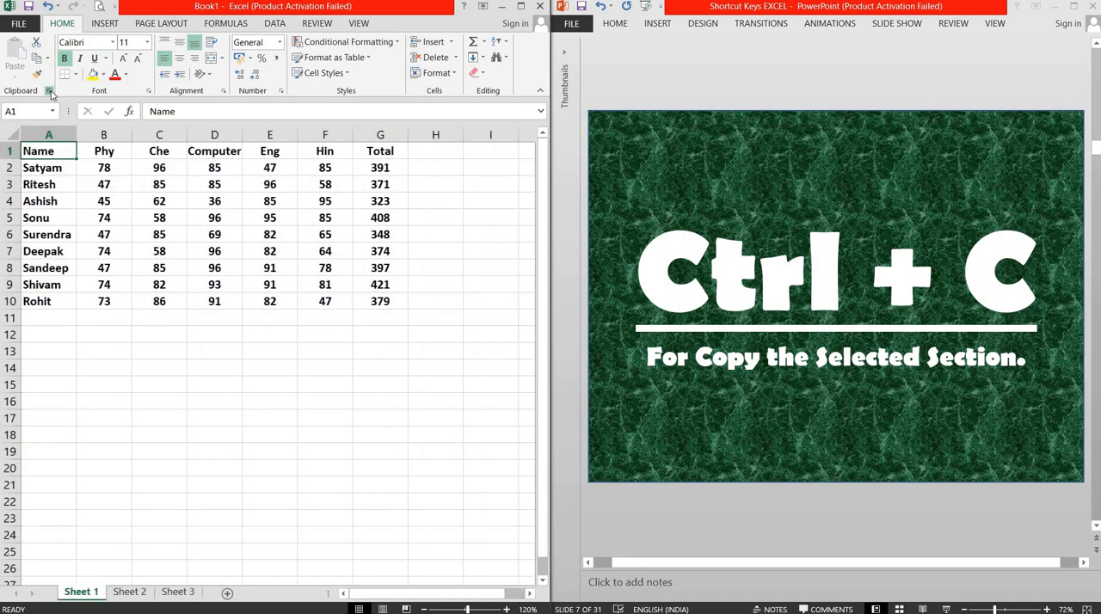
click(50, 91)
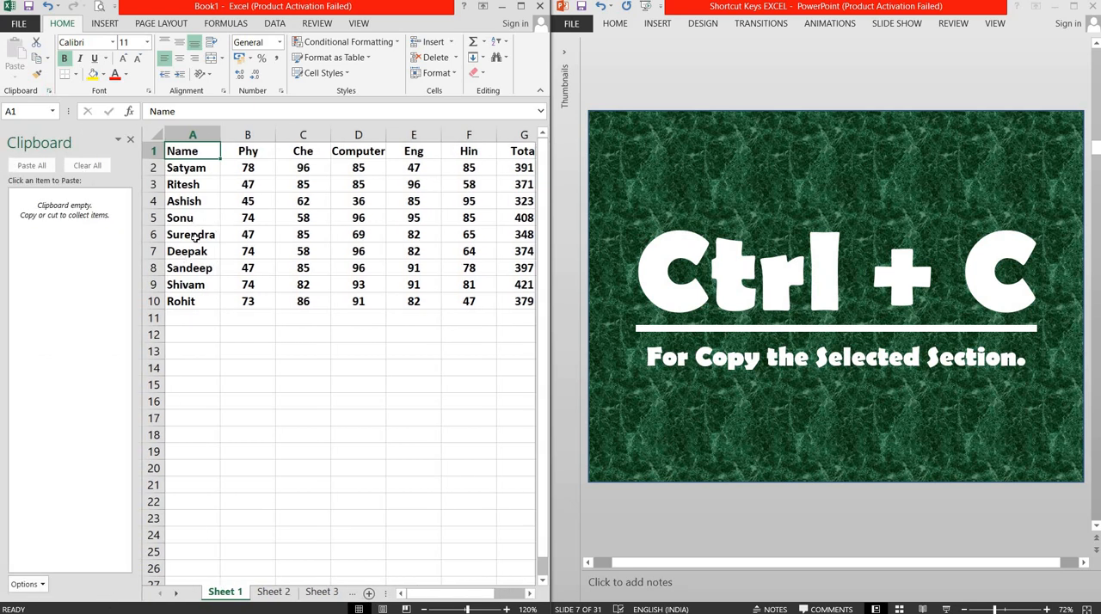
Step: Copy the names in cells A6 and A7 one after the other to collect both on the clipboard
click(193, 235)
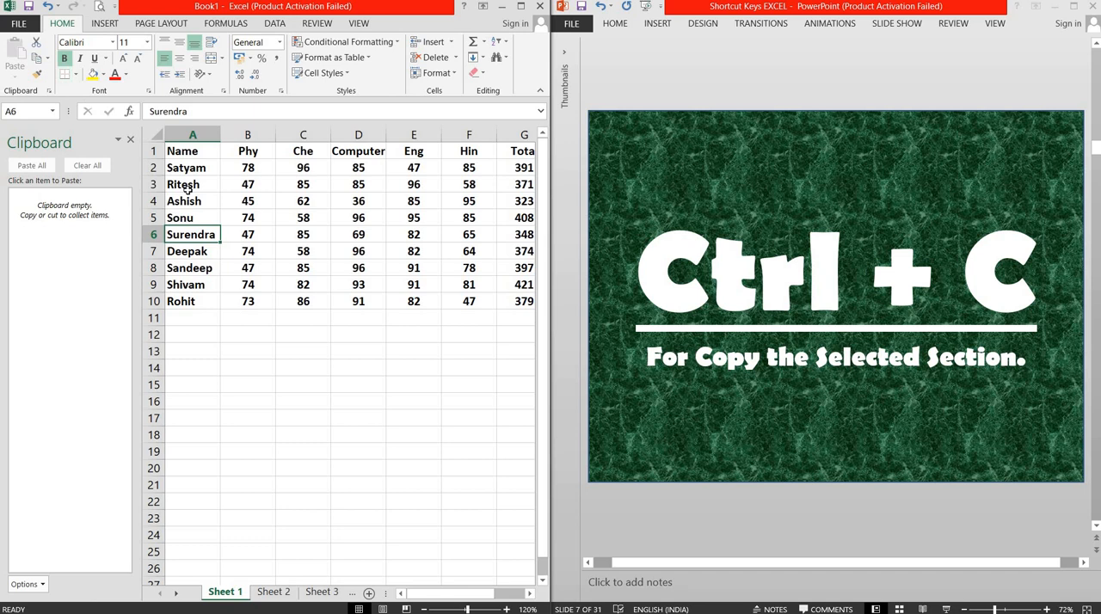
key(ctrl+c)
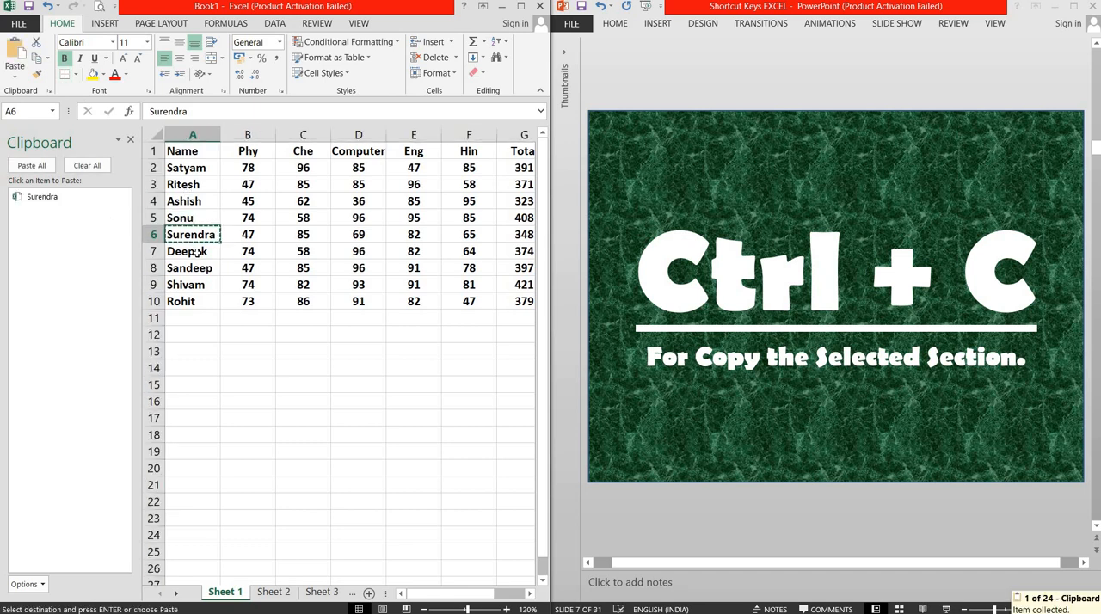
mouse_move(101, 218)
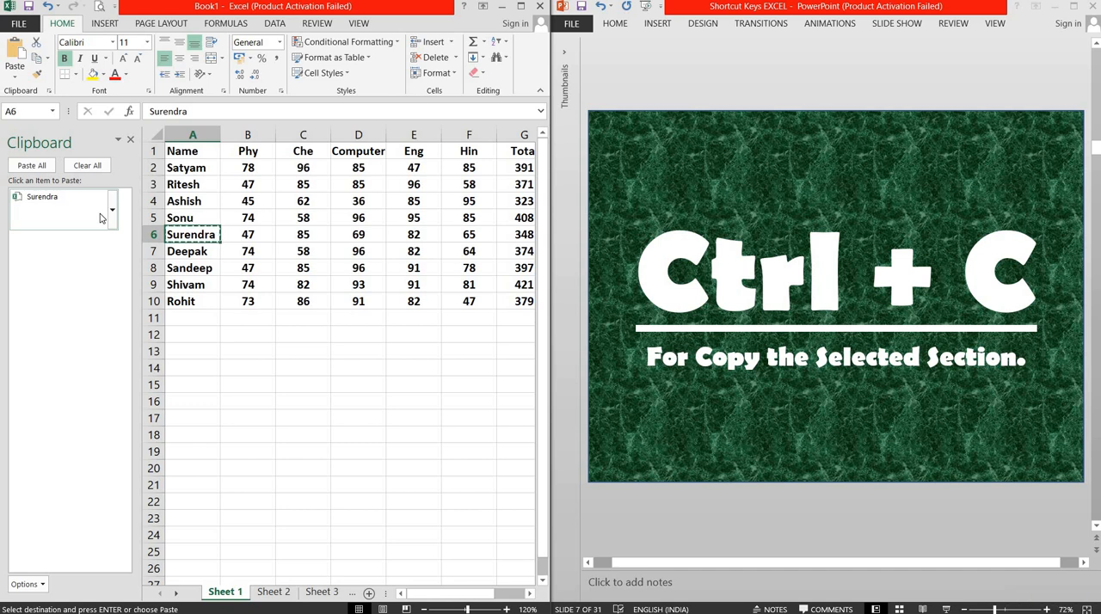
click(200, 253)
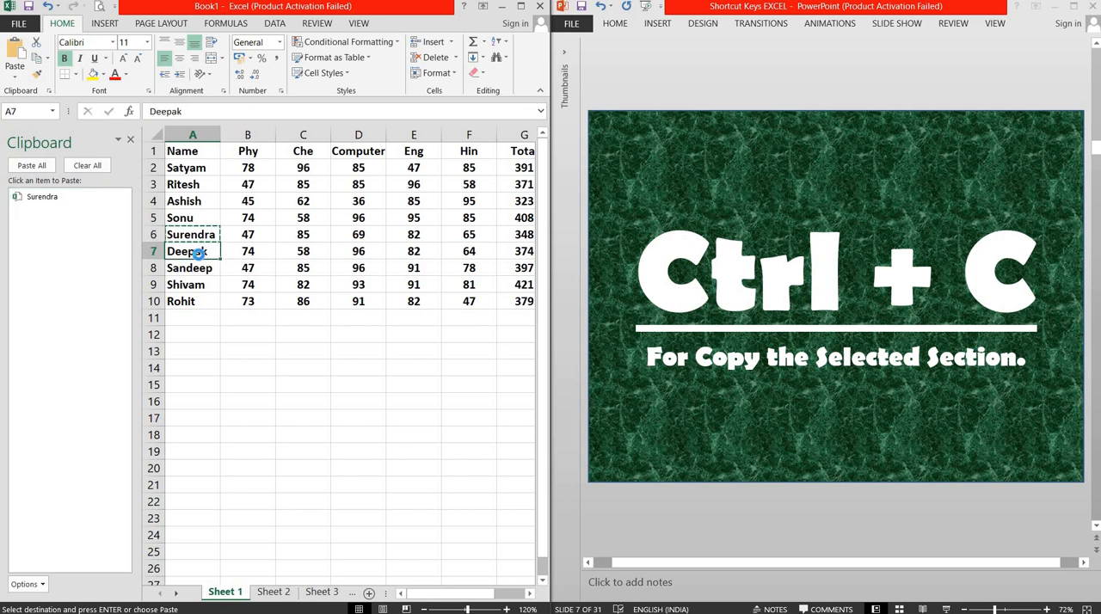
key(ctrl+c)
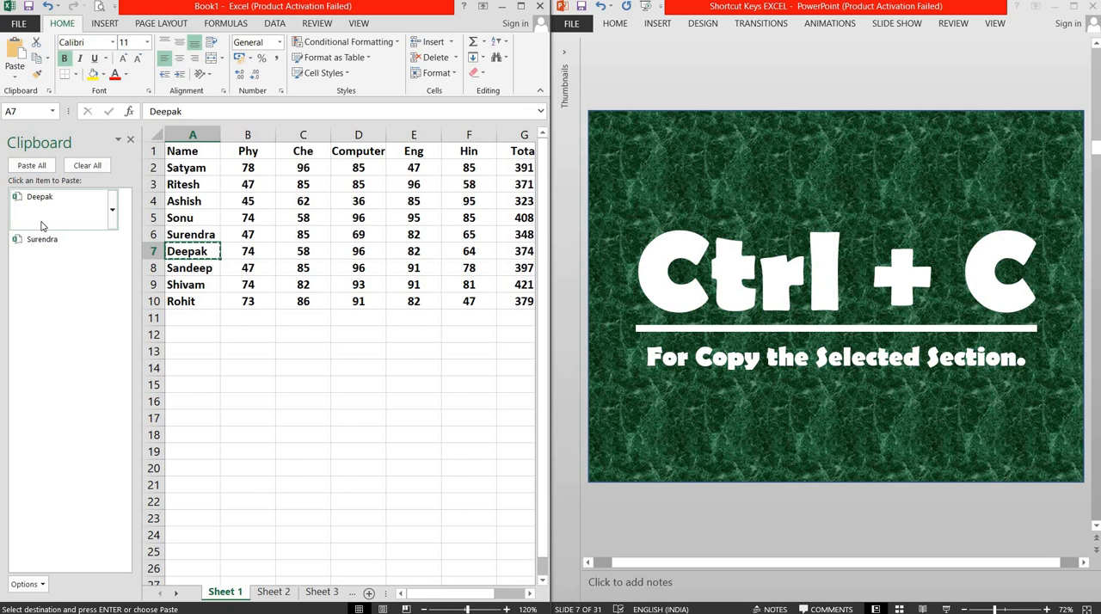
Step: Paste the clipboard item copied from A7 into cell A15 and the one copied from A6 into cell A16
click(184, 387)
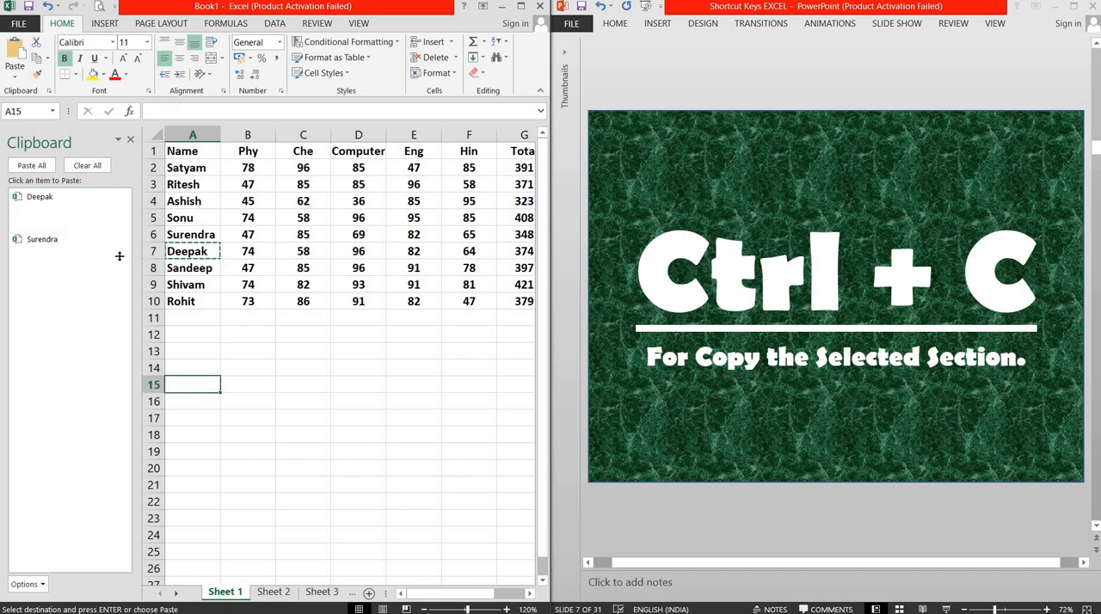
click(47, 206)
click(186, 405)
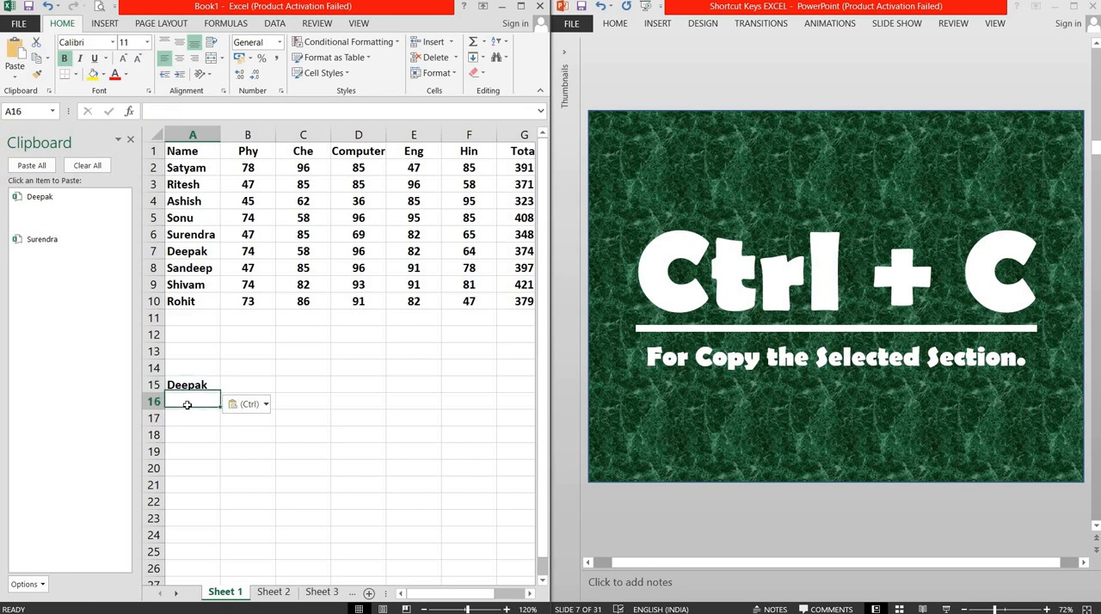
click(60, 248)
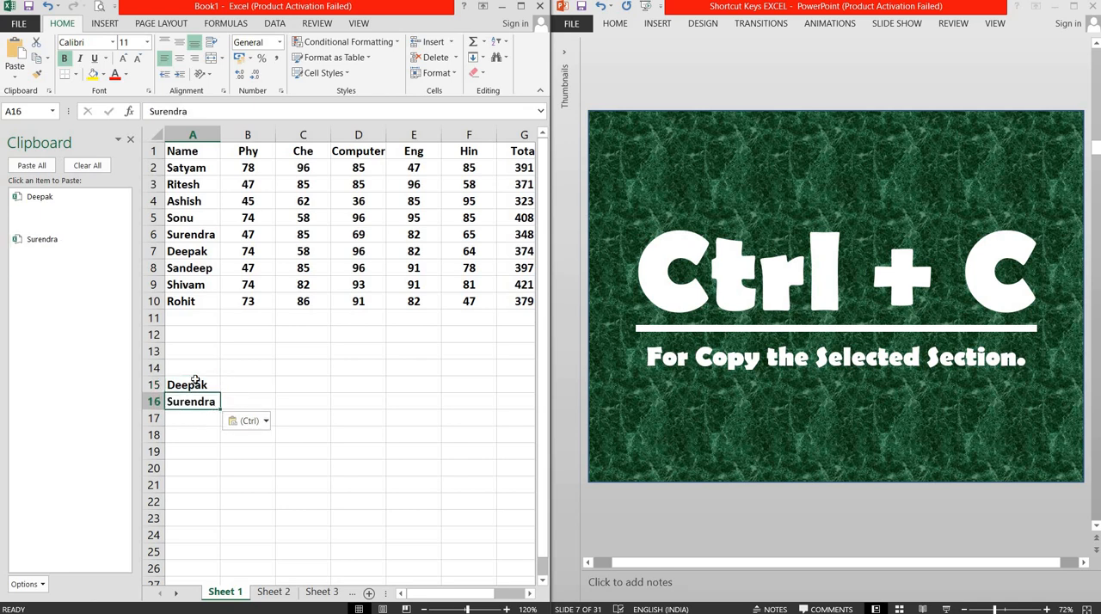
Step: Delete the pasted names from cells A16 and A15
double_click(197, 385)
click(200, 439)
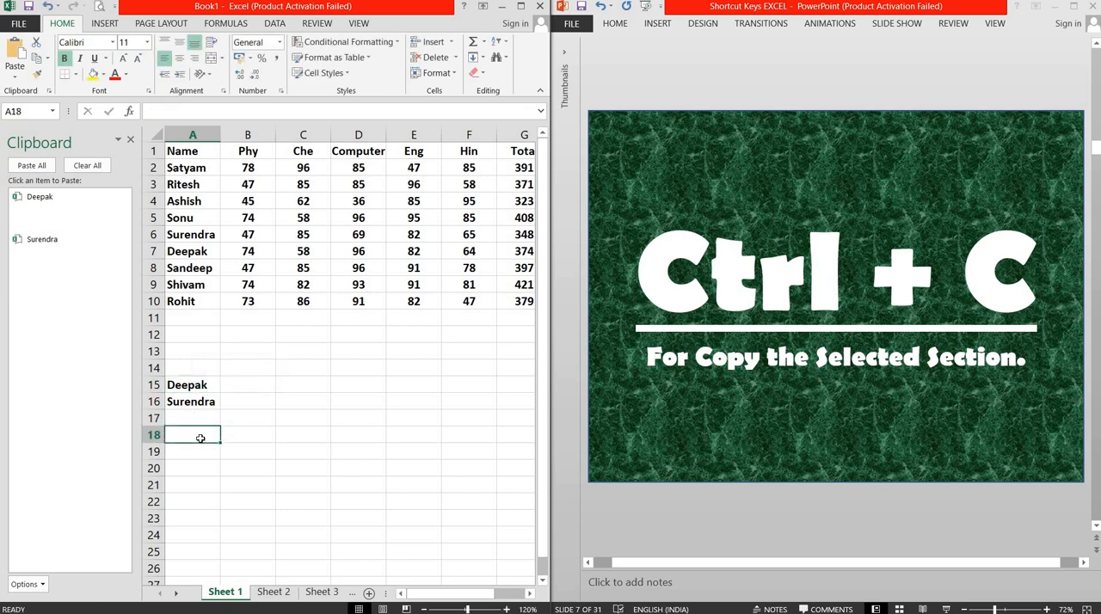
click(193, 370)
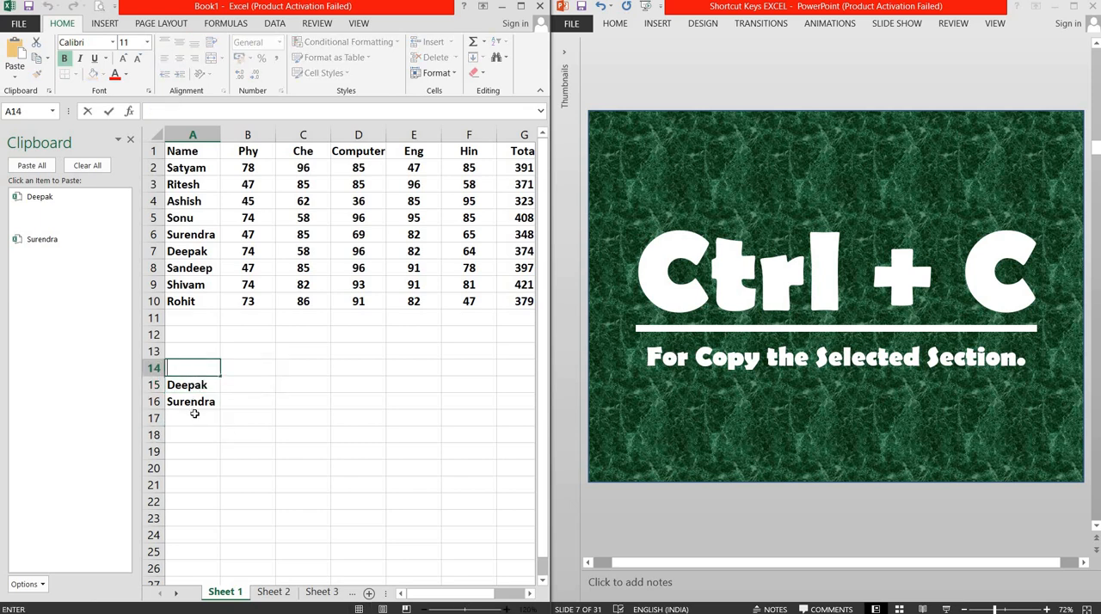
click(194, 414)
click(193, 396)
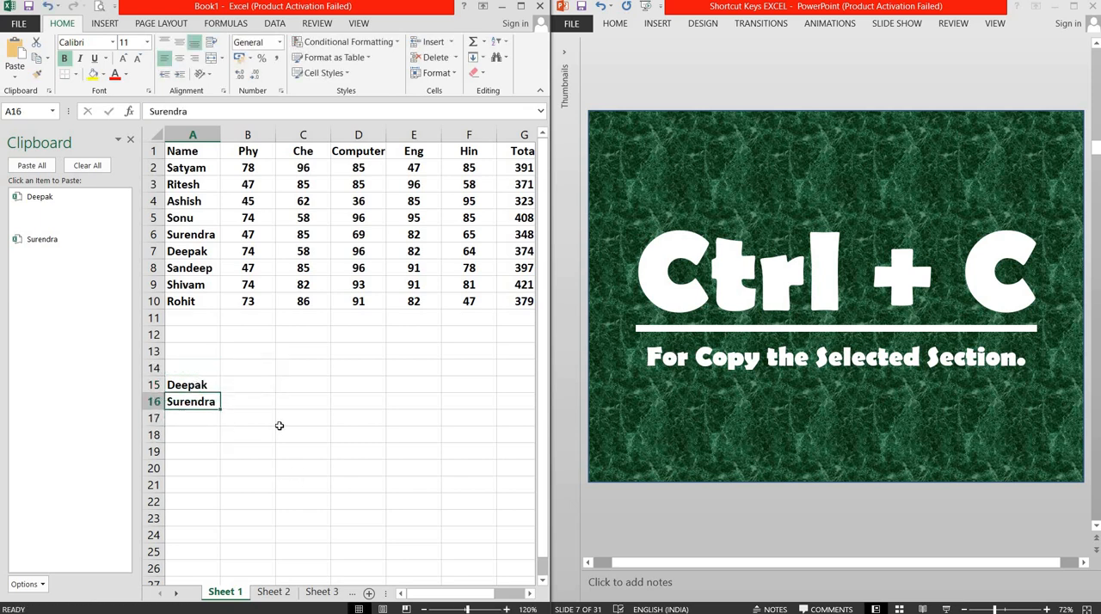
key(Delete)
click(200, 385)
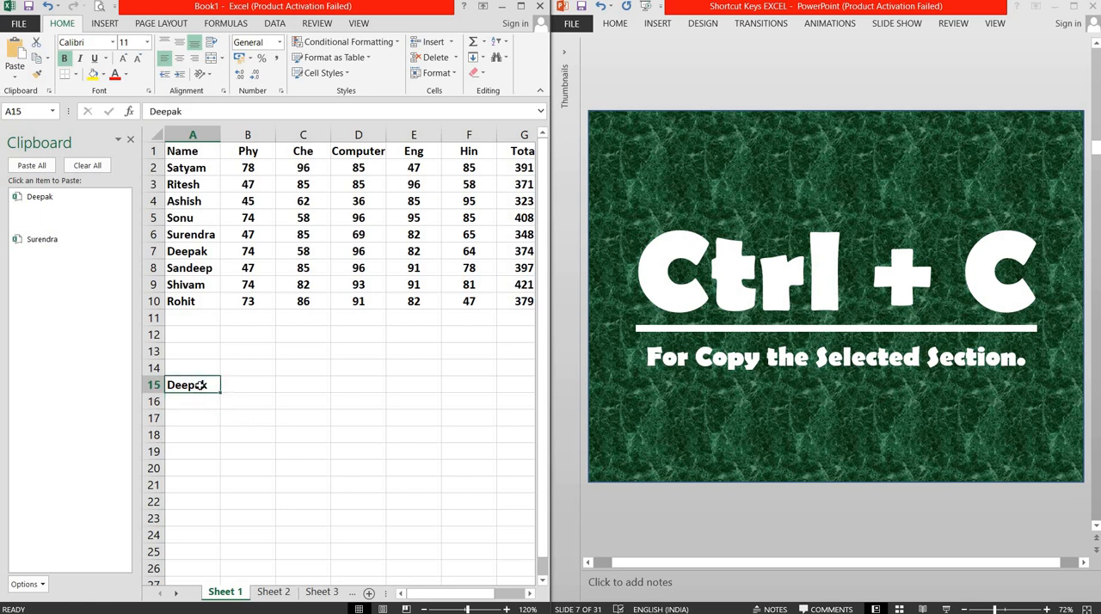
key(Delete)
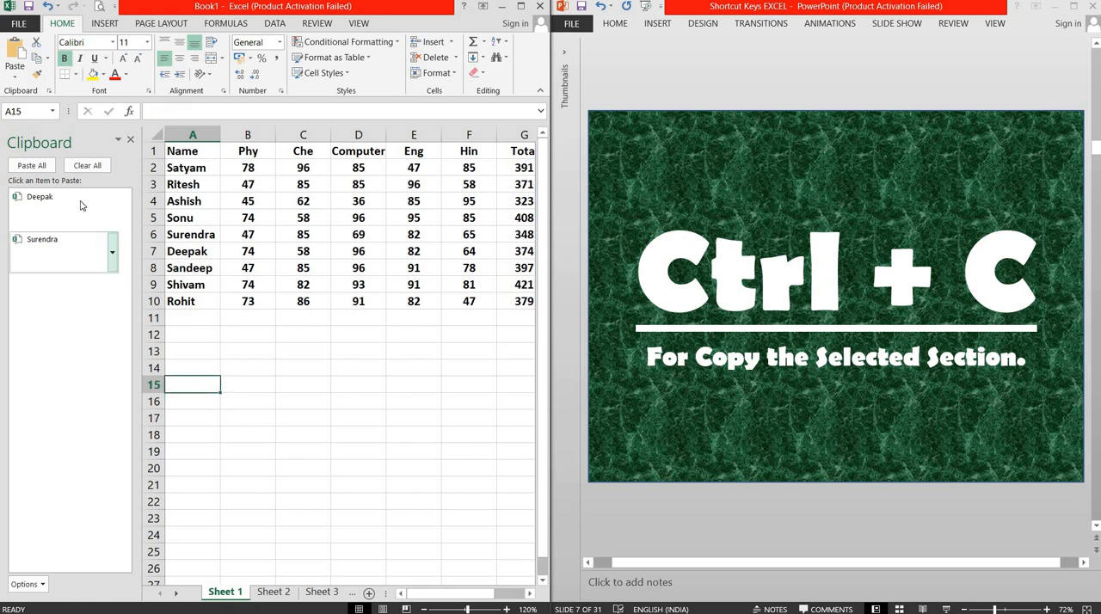
Step: Clear all collected items from the Office Clipboard and close it
mouse_move(62, 276)
click(86, 166)
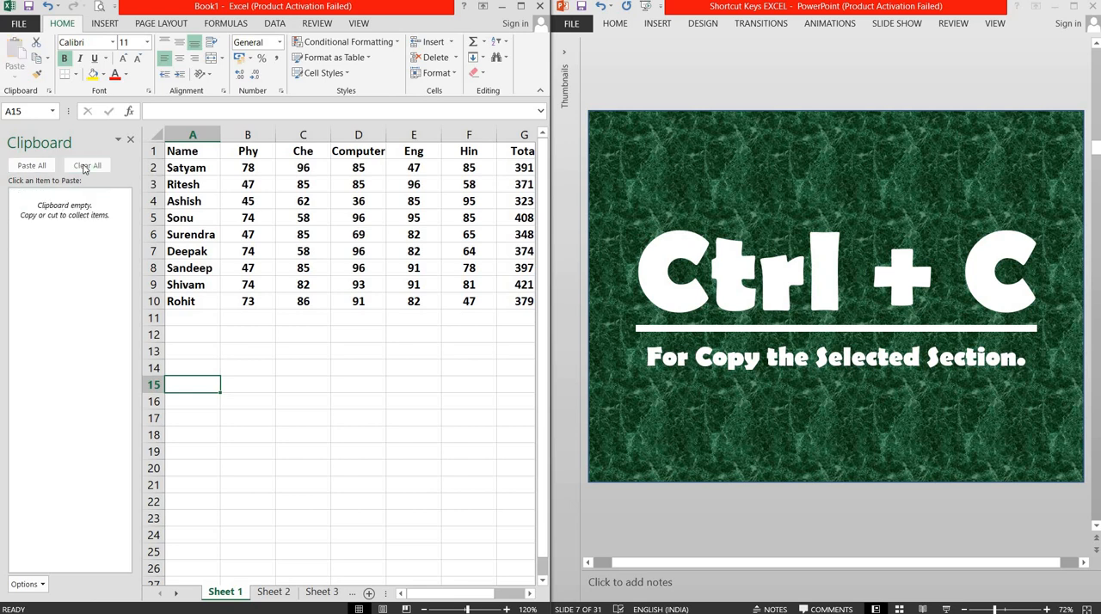
click(129, 141)
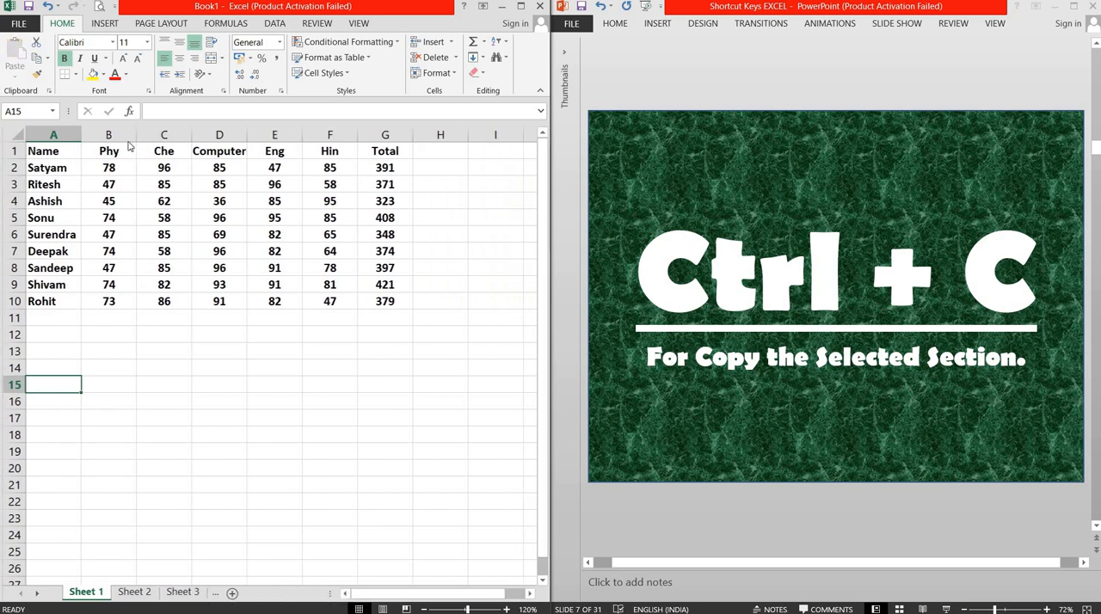
Step: Select cell A1 in the worksheet, and switch to the PowerPoint presentation to advance it to slide 8 about Fill Down
click(50, 154)
click(721, 78)
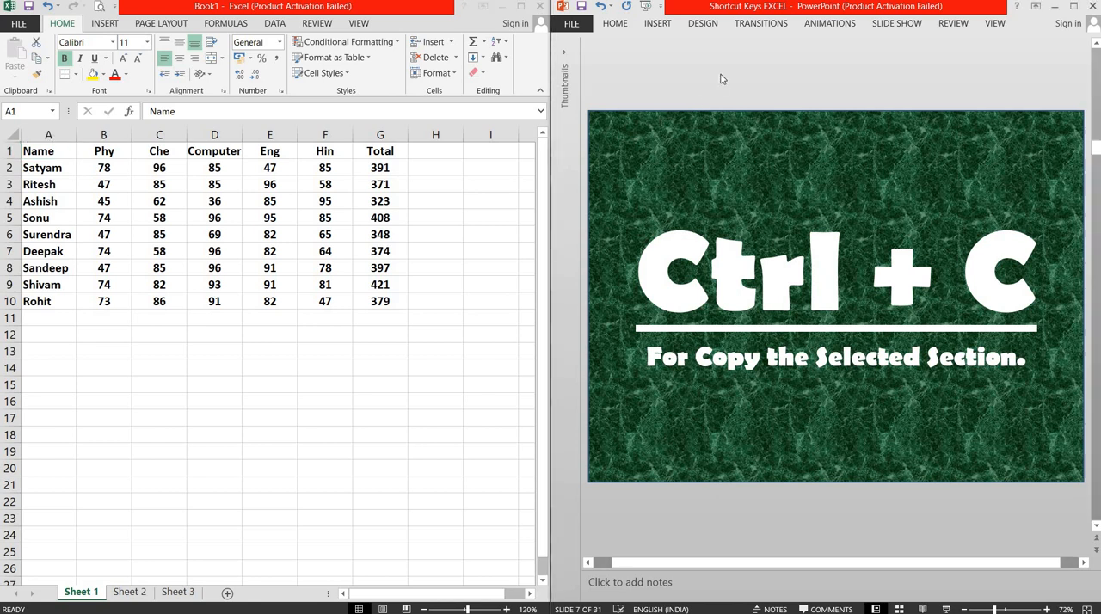
scroll(721, 78, down, 1)
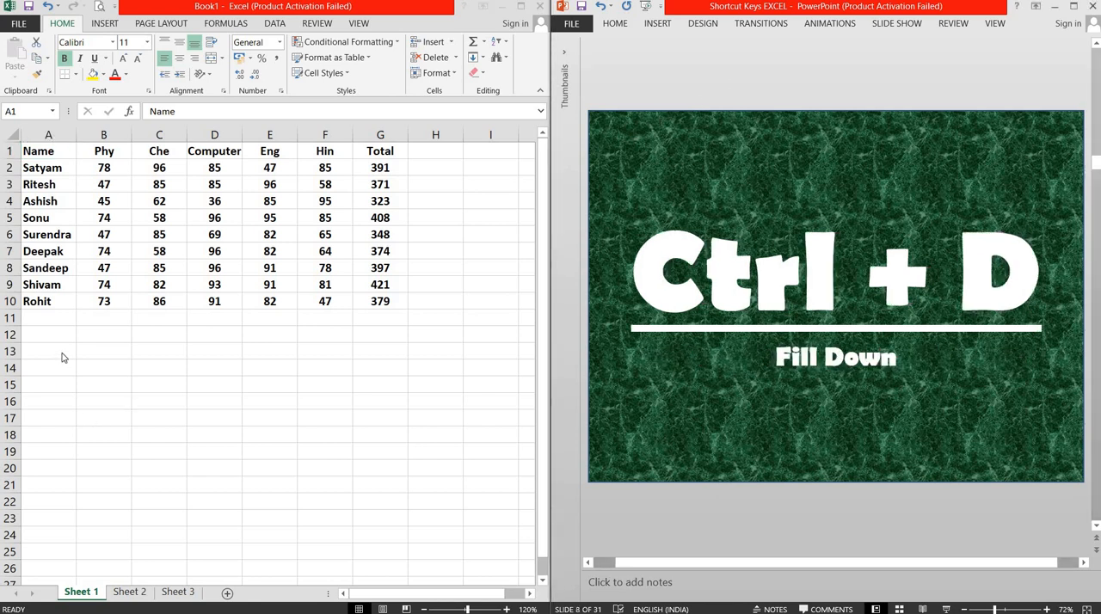
Step: Enter a sample name in capitals in cell A13 and fill it down through cell A24
click(36, 350)
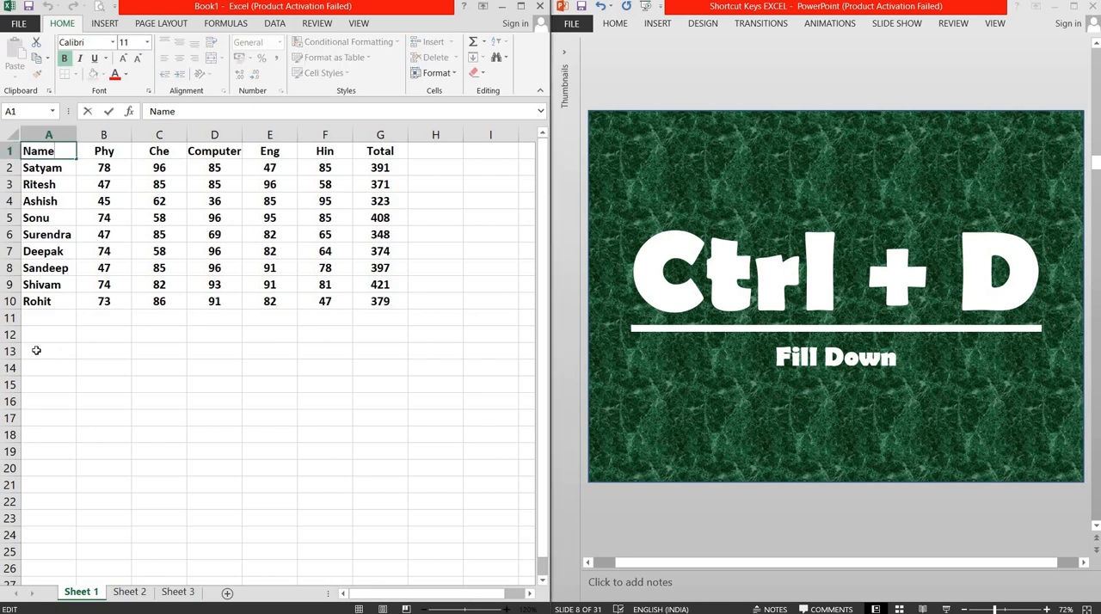
click(36, 350)
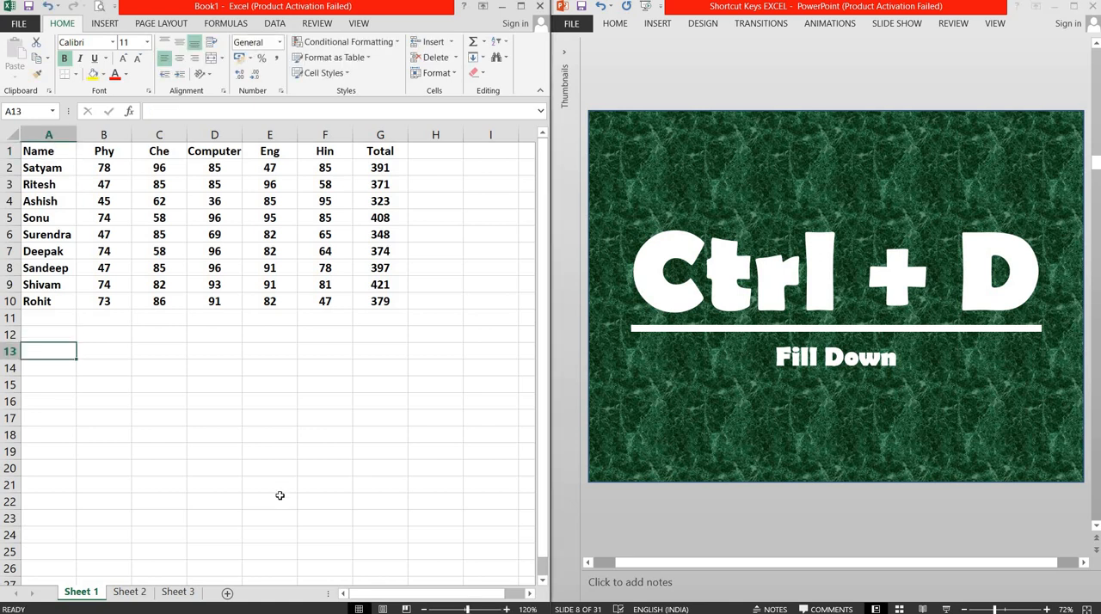
text(KHUSHI)
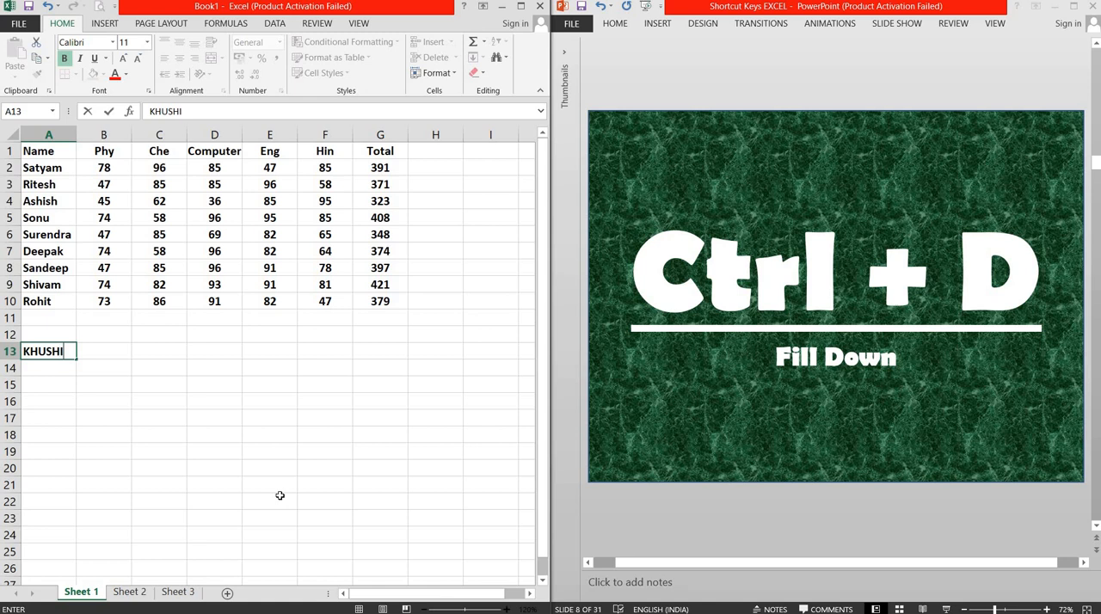
key(Return)
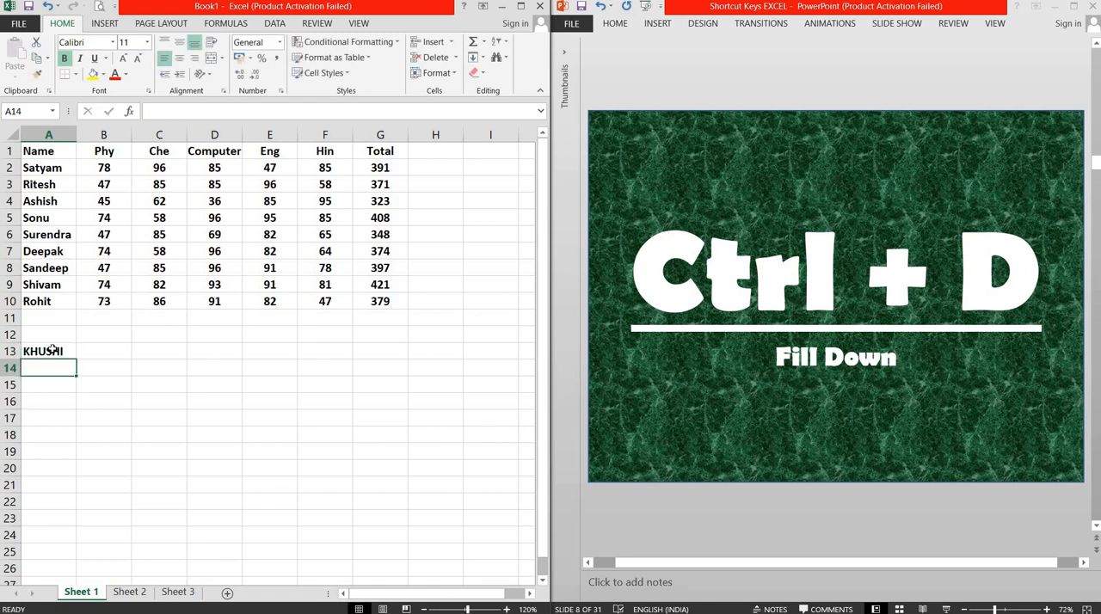
drag(53, 351, 52, 533)
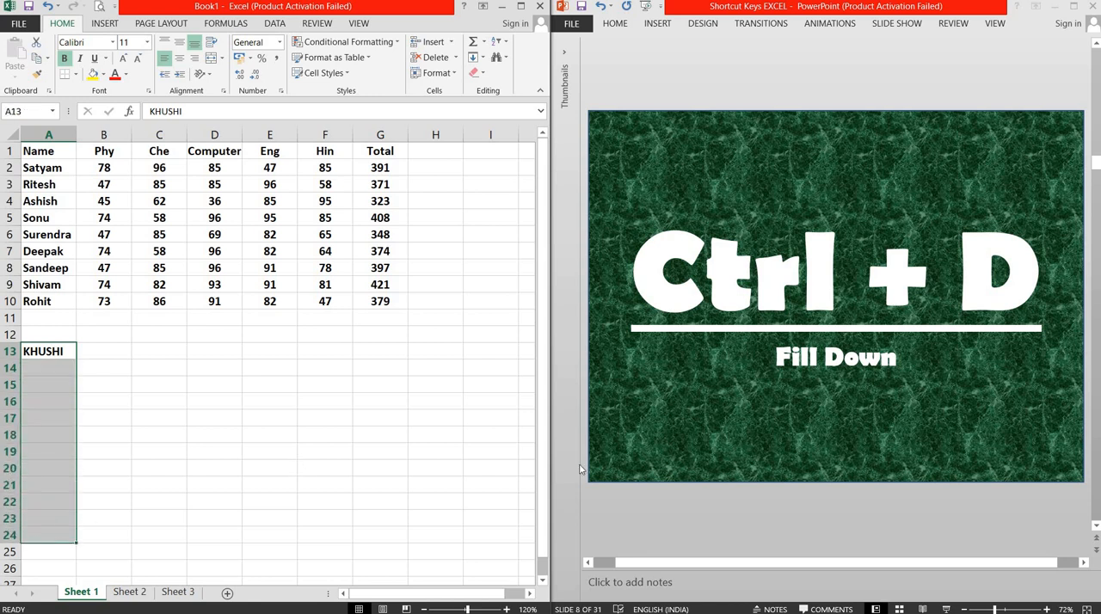
key(ctrl+d)
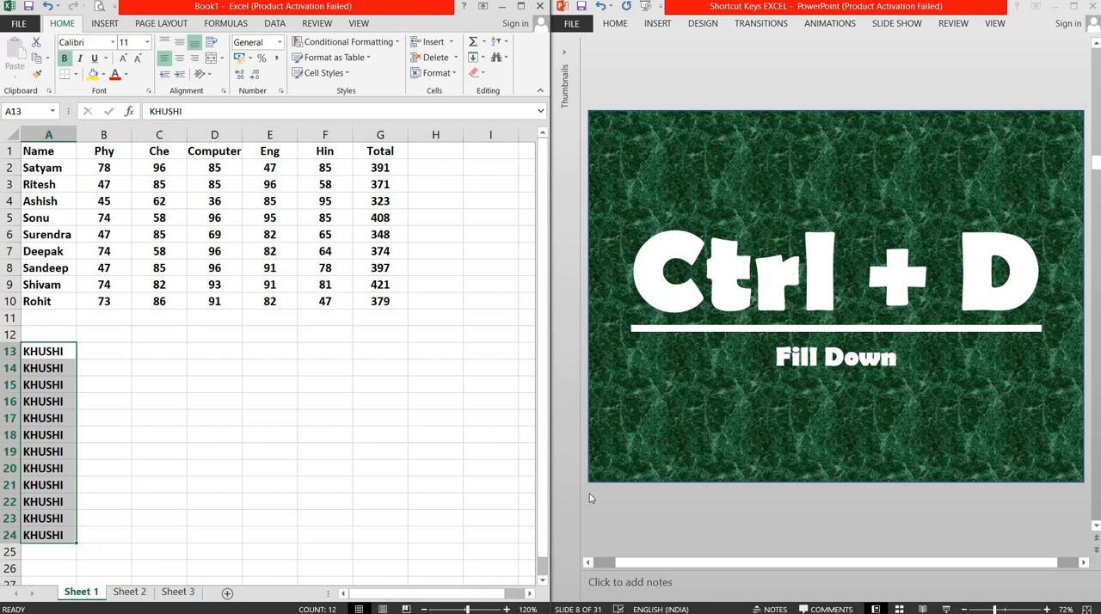
Step: Delete the filled names from A13:A24, and switch to the PowerPoint presentation to advance it to slide 9 about Flash Fill
key(Delete)
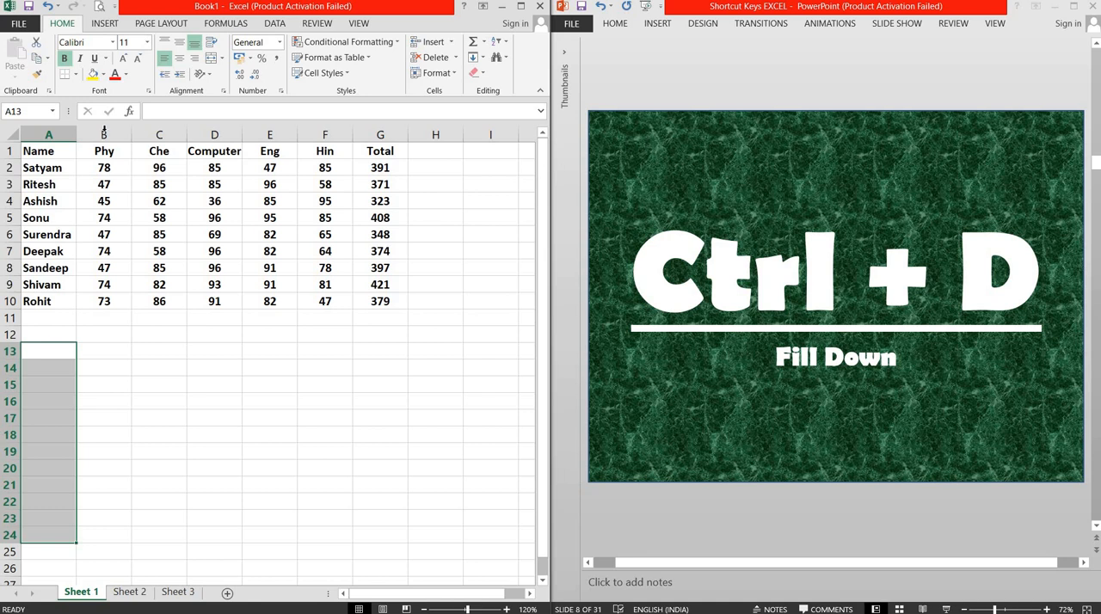
click(62, 154)
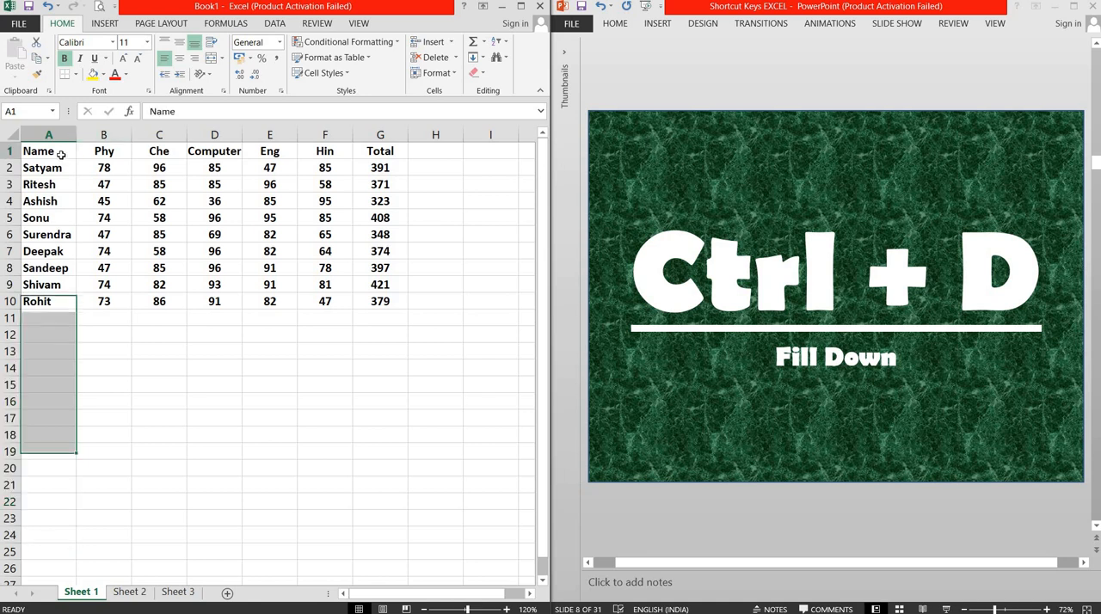
click(785, 95)
scroll(785, 95, down, 1)
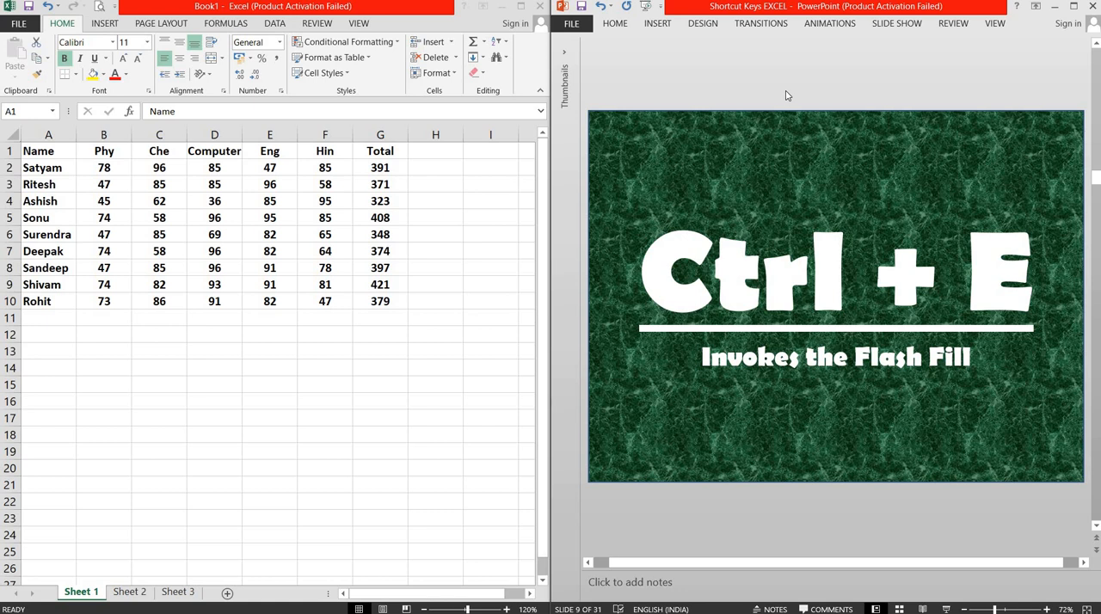
Step: Clear the existing numbers from cells B2:B6 in the "Without +91" column on Sheet 2
click(136, 596)
click(136, 593)
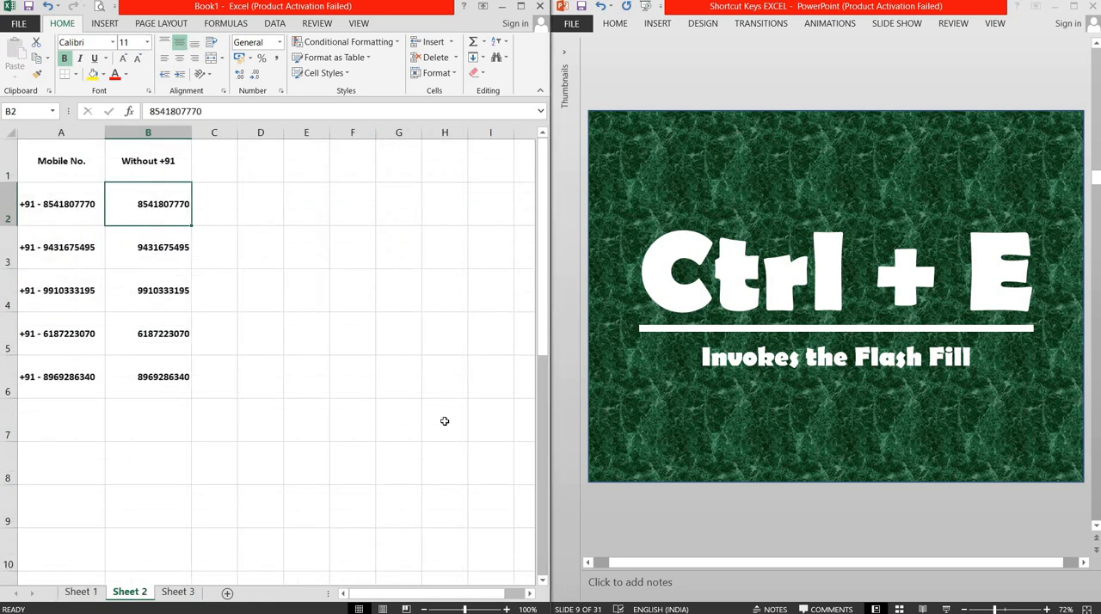
key(shift+Down)
key(shift+Down)
key(shift+Down)
key(shift+Down)
key(Delete)
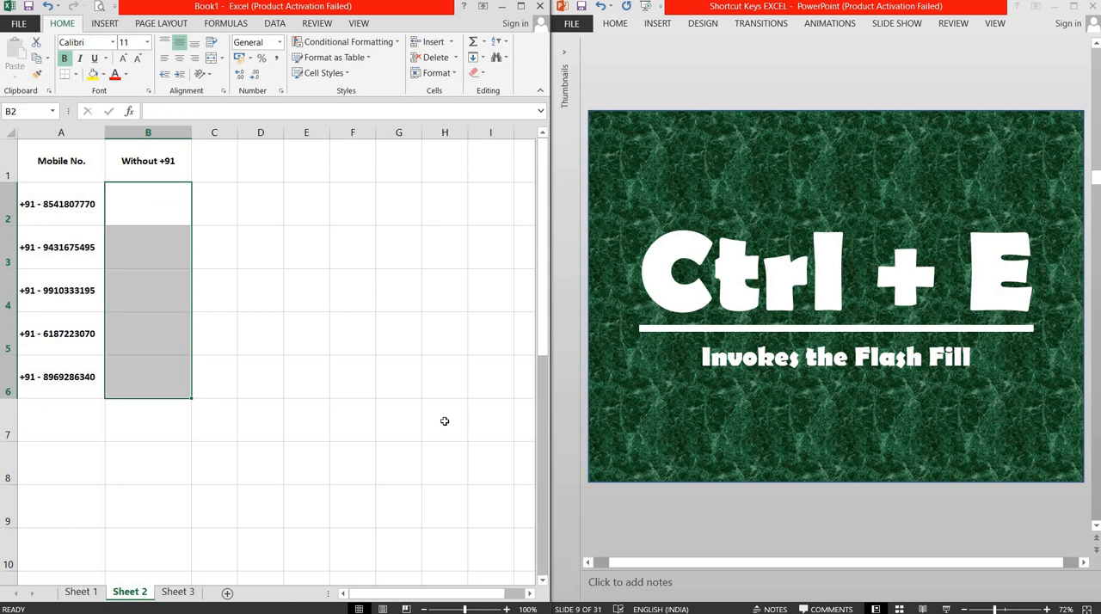
Step: Enter the first mobile number without its +91 prefix in cell B2, and Flash Fill the rest of the column from it
key(Up)
key(Down)
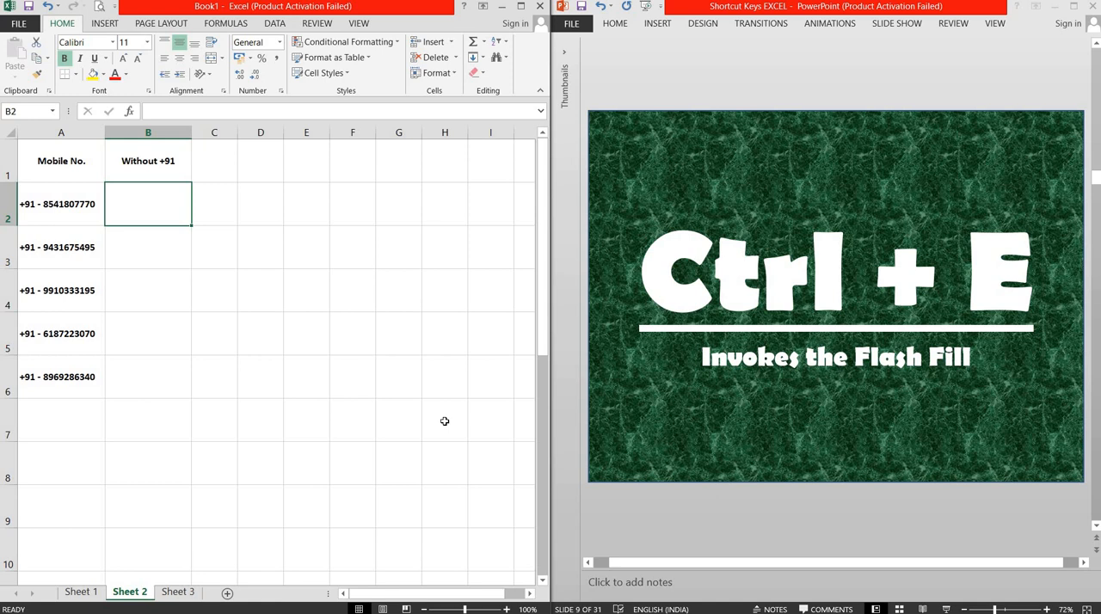
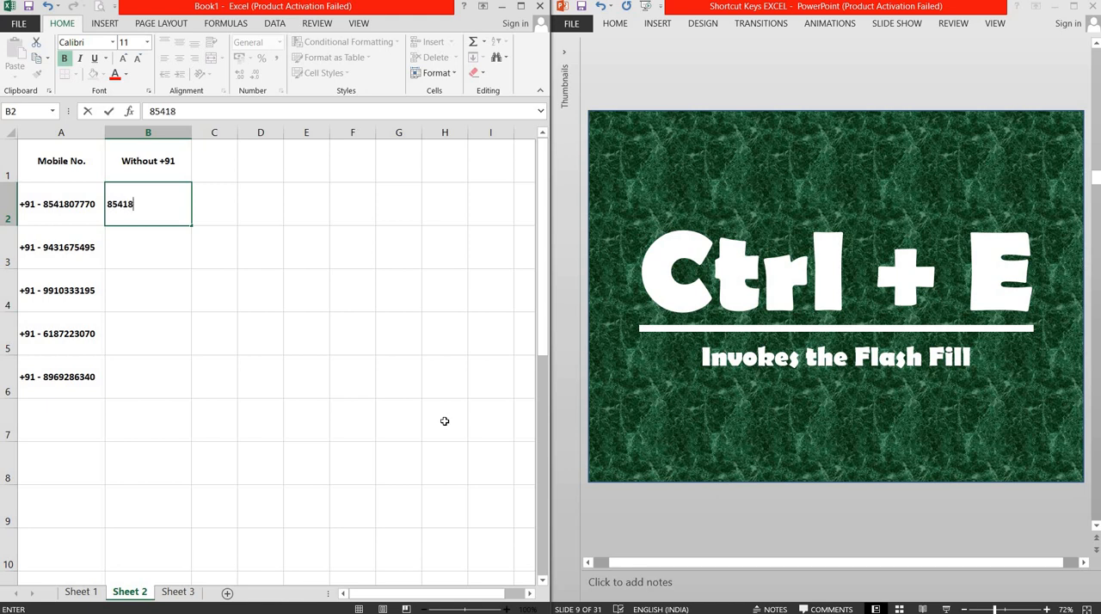
key(Return)
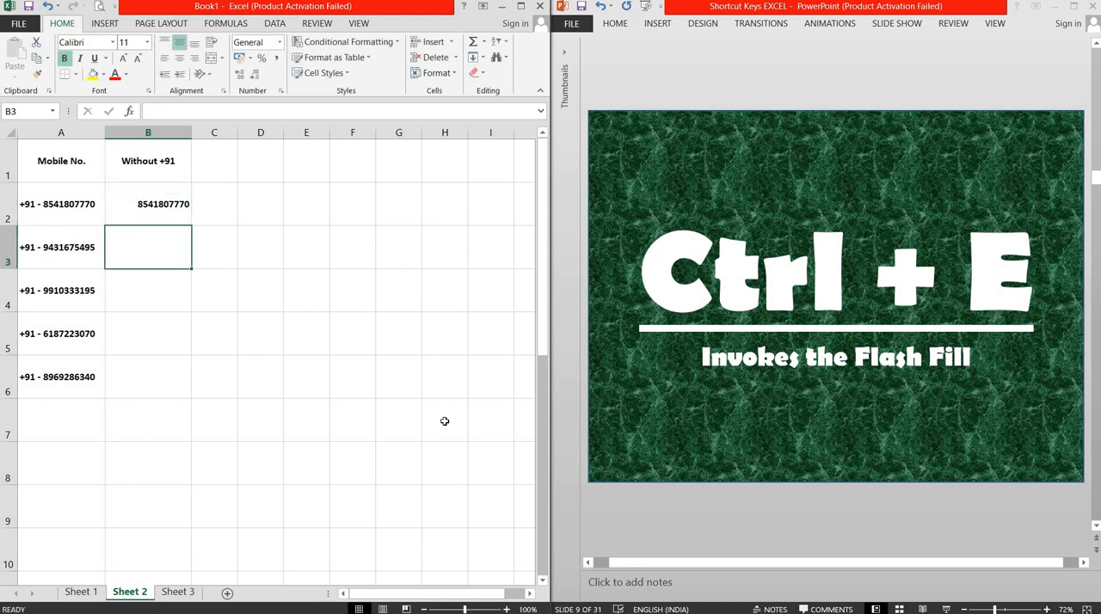
click(165, 209)
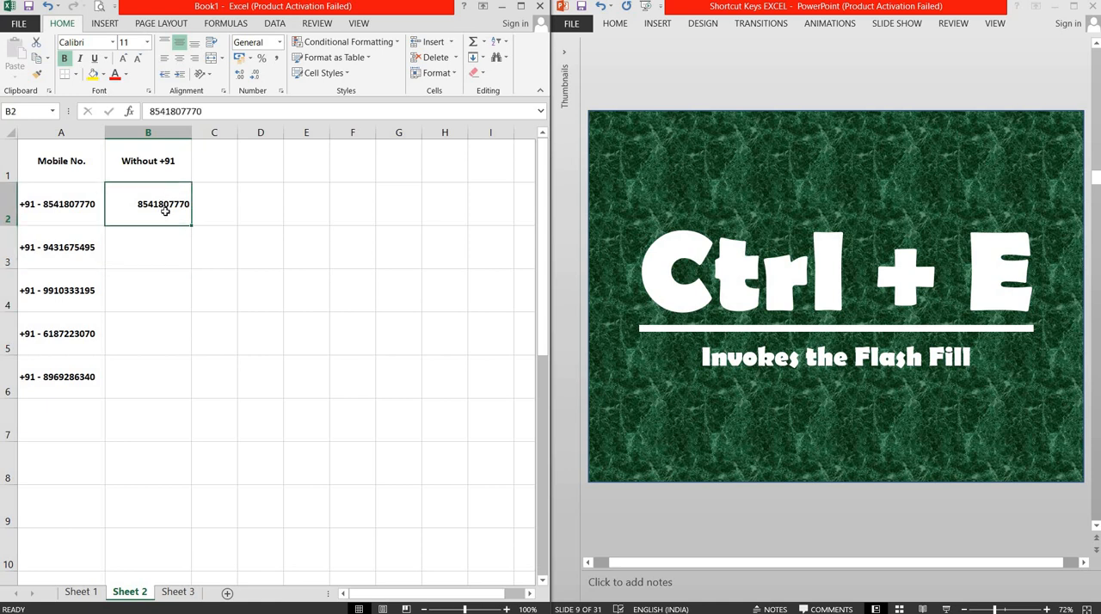
key(ctrl+e)
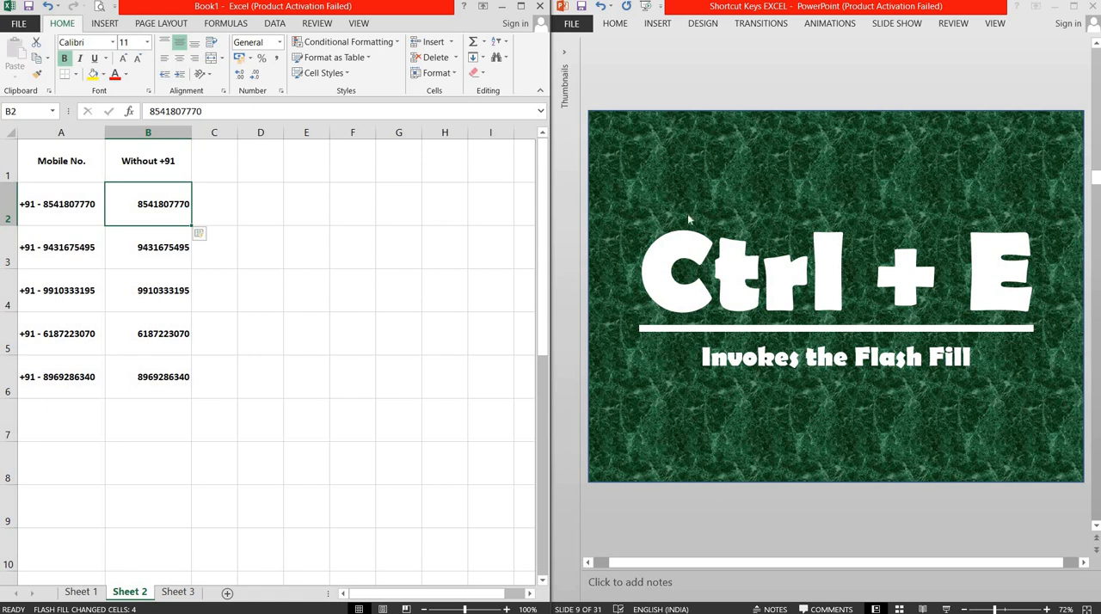
Step: Return to cell A1 on Sheet 1, and advance the PowerPoint presentation to slide 10 about searching the current sheet
click(81, 593)
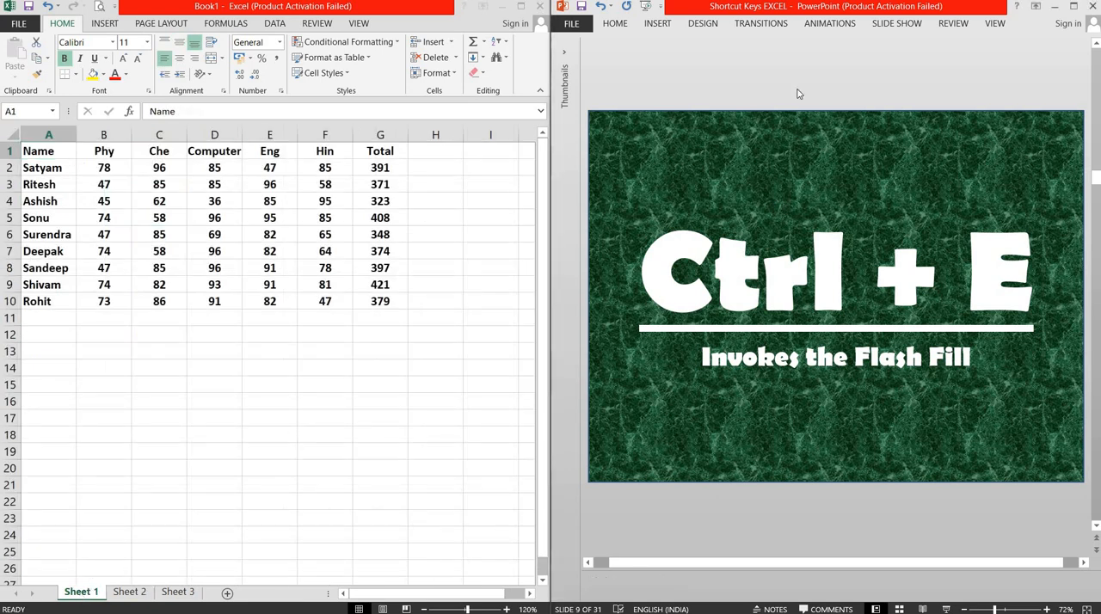
scroll(798, 94, down, 1)
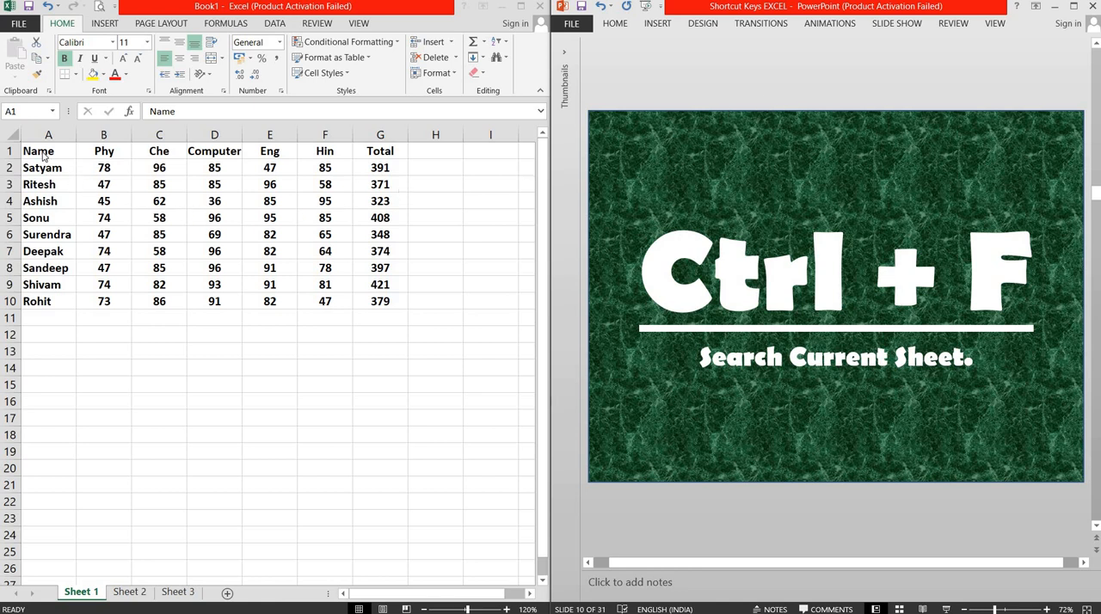
click(45, 155)
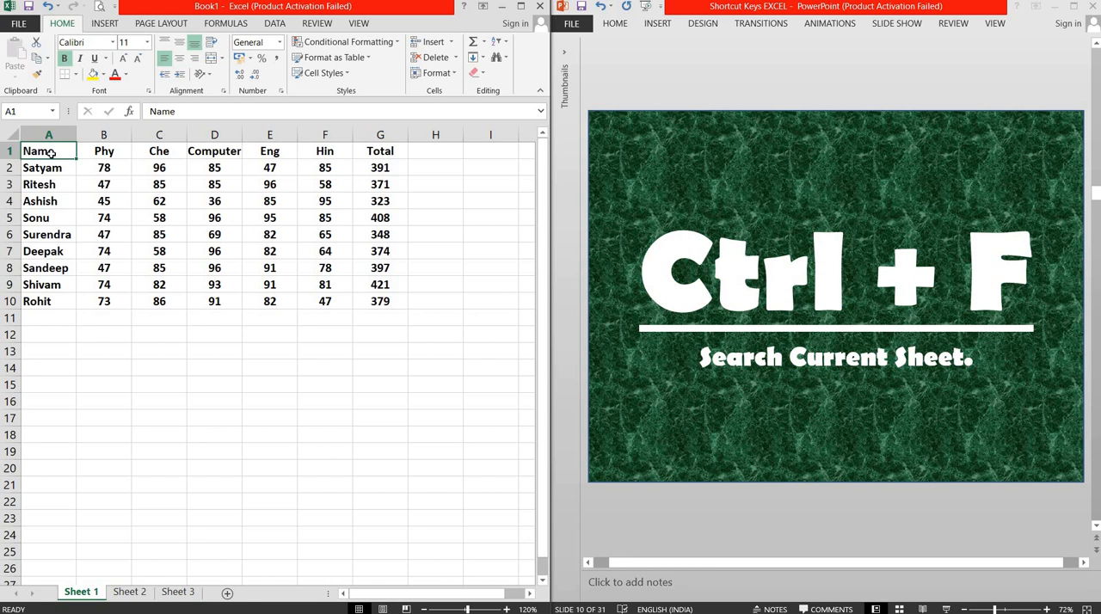
Step: Search Sheet 1 for "A" with Find, stepping repeatedly through the matching cells, and close the search
key(ctrl+f)
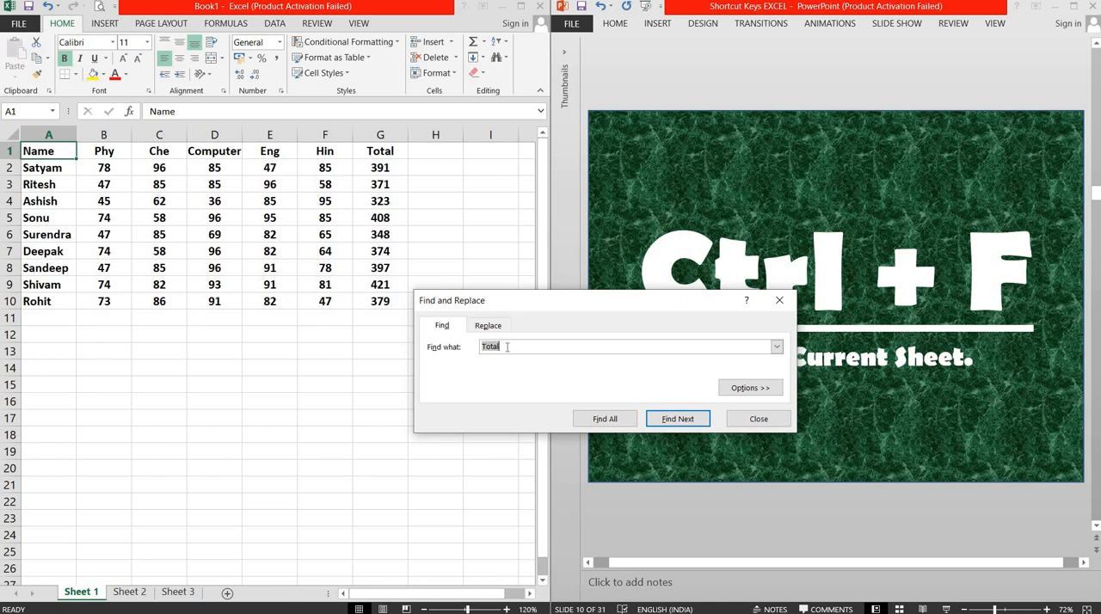
text(A)
click(682, 422)
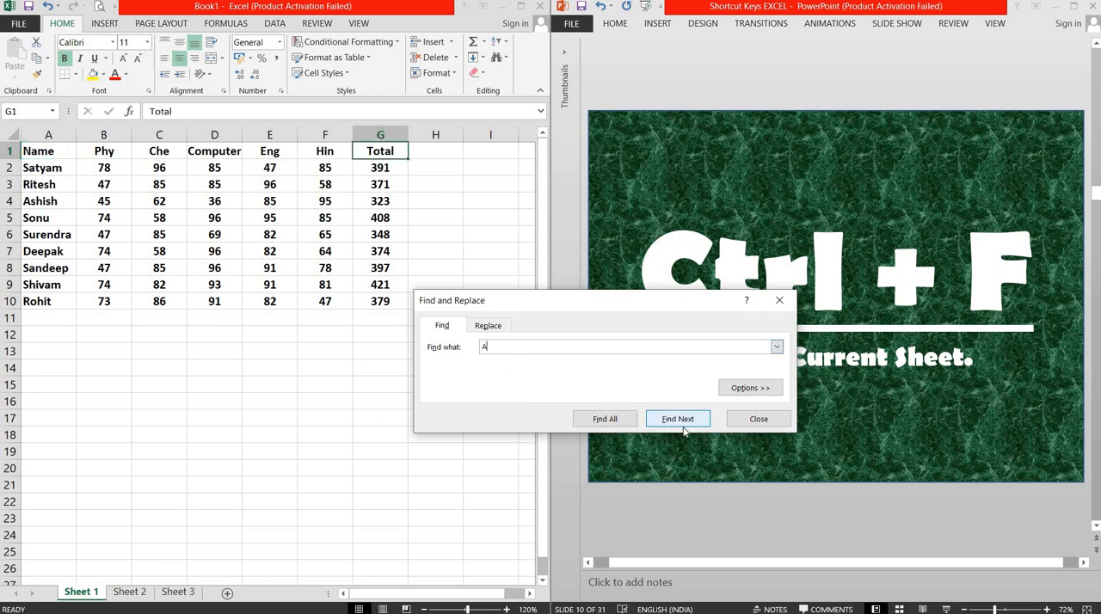
click(683, 425)
click(678, 422)
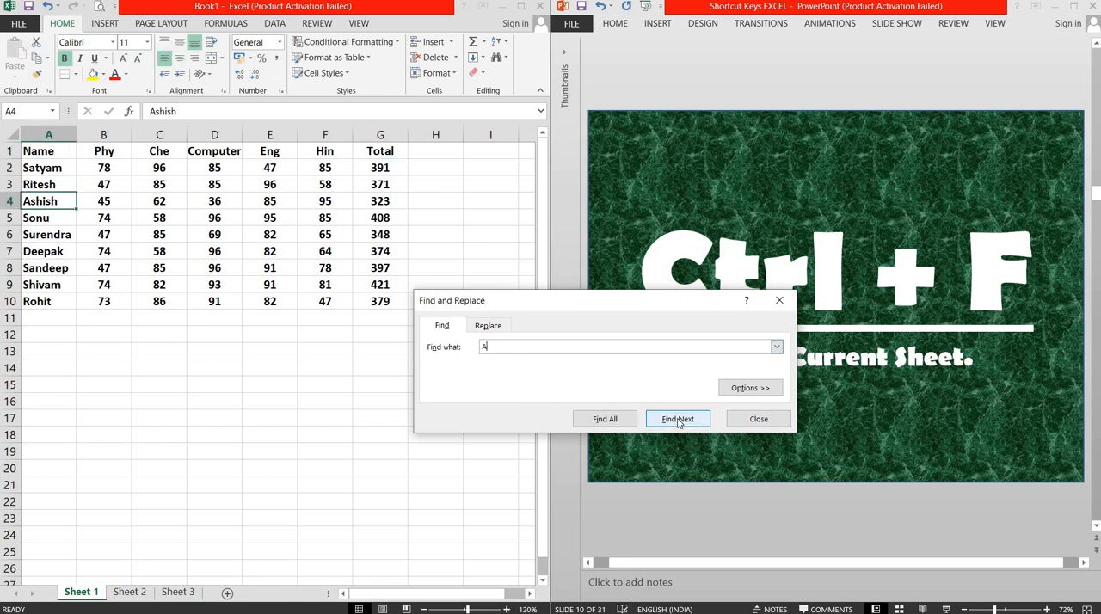
click(678, 420)
click(678, 420)
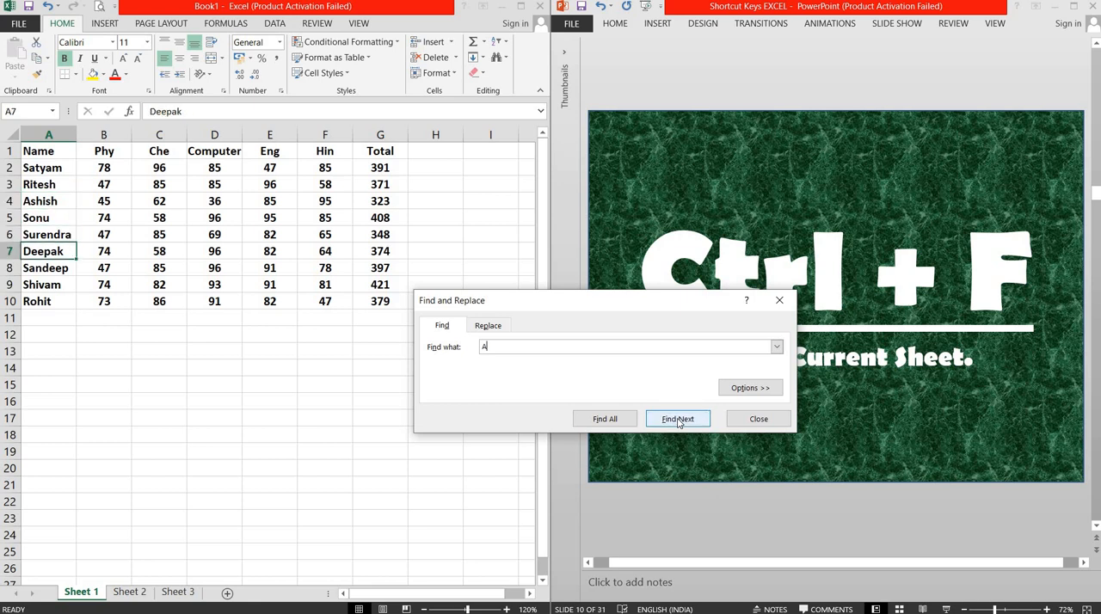
click(677, 420)
click(678, 420)
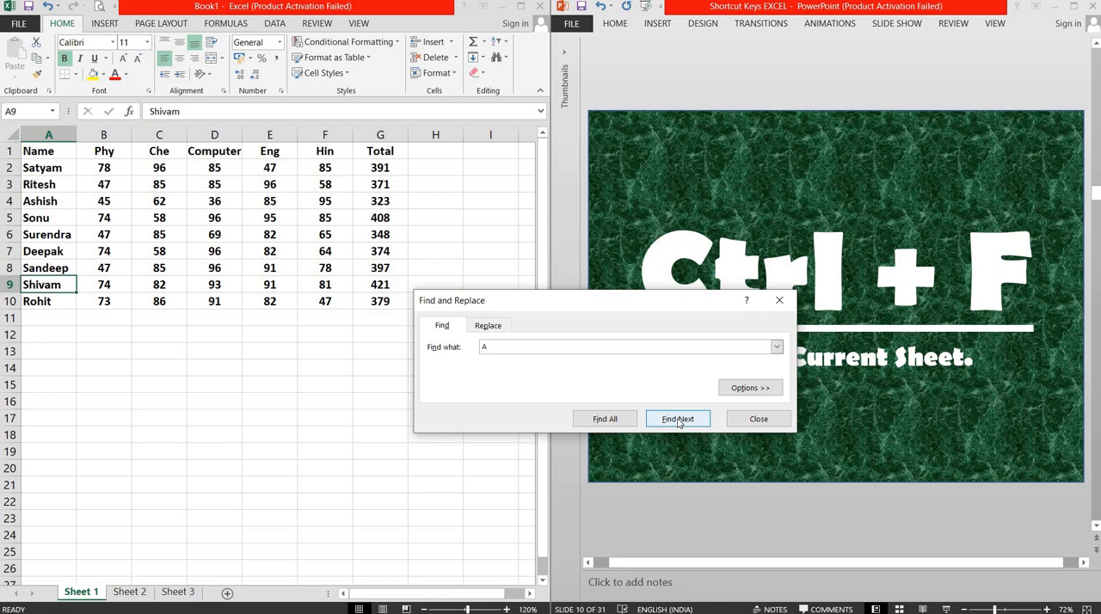
click(678, 420)
click(678, 419)
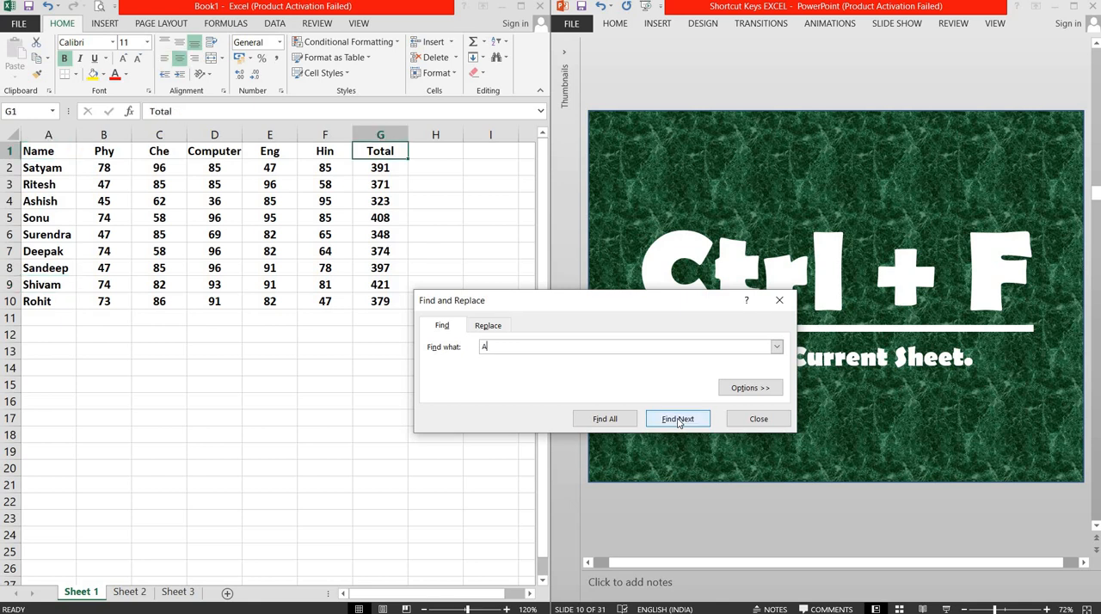
click(678, 420)
click(678, 420)
click(678, 420)
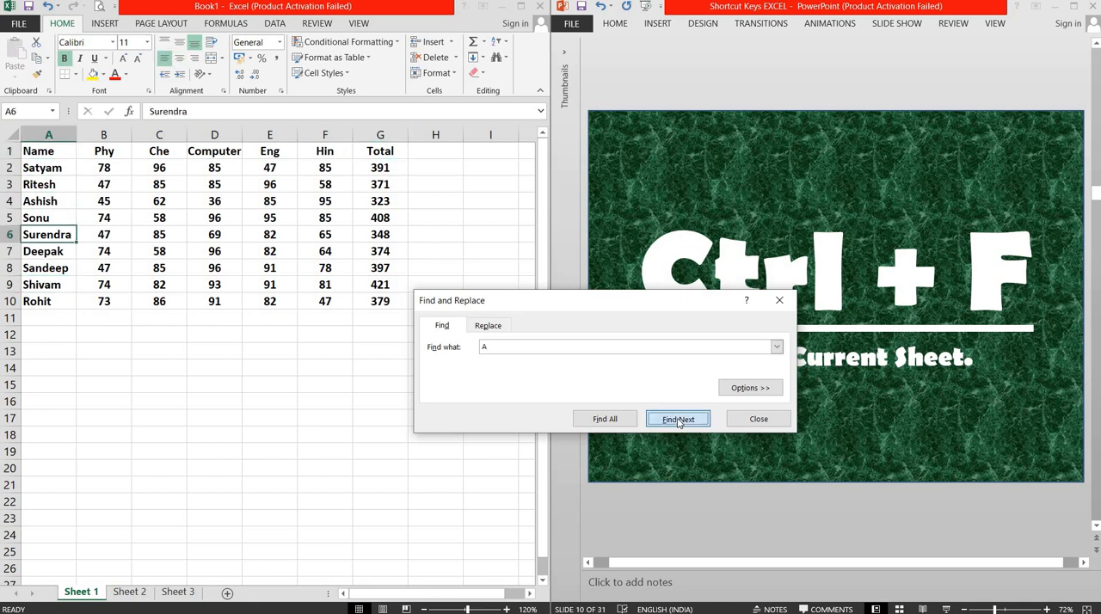
click(678, 420)
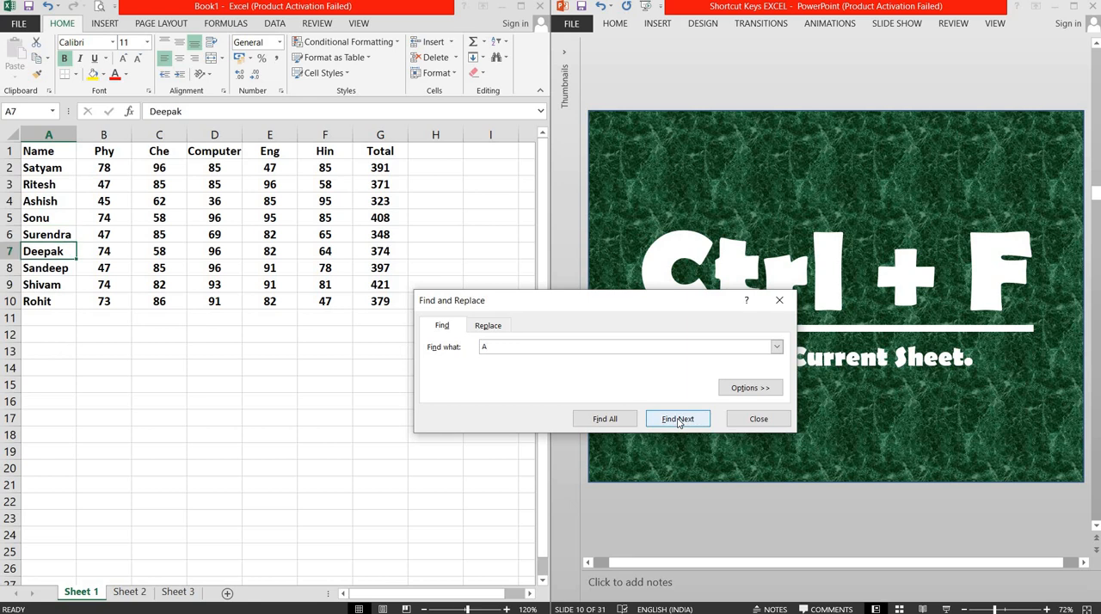
click(678, 420)
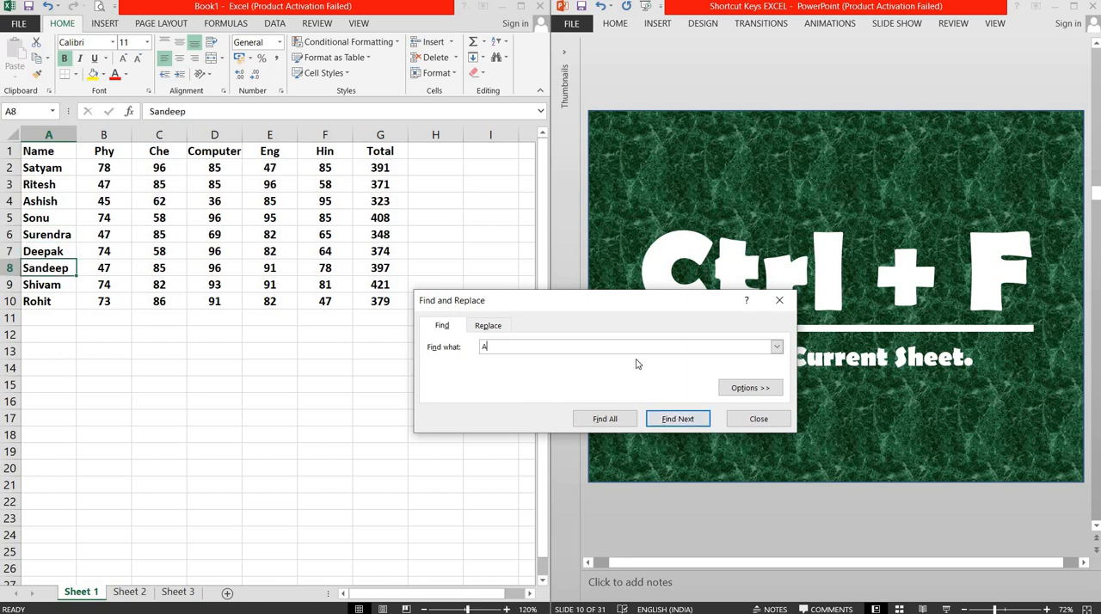
click(759, 419)
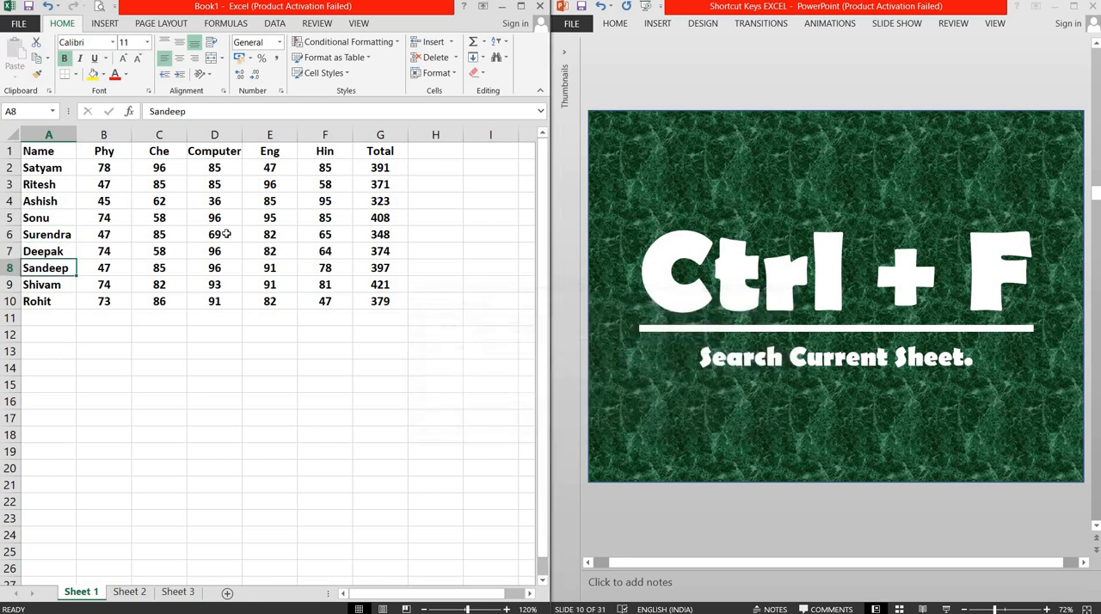
Step: Select cell A1, and switch to the PowerPoint presentation to advance it to slide 11 about going to a certain area
click(28, 151)
click(773, 61)
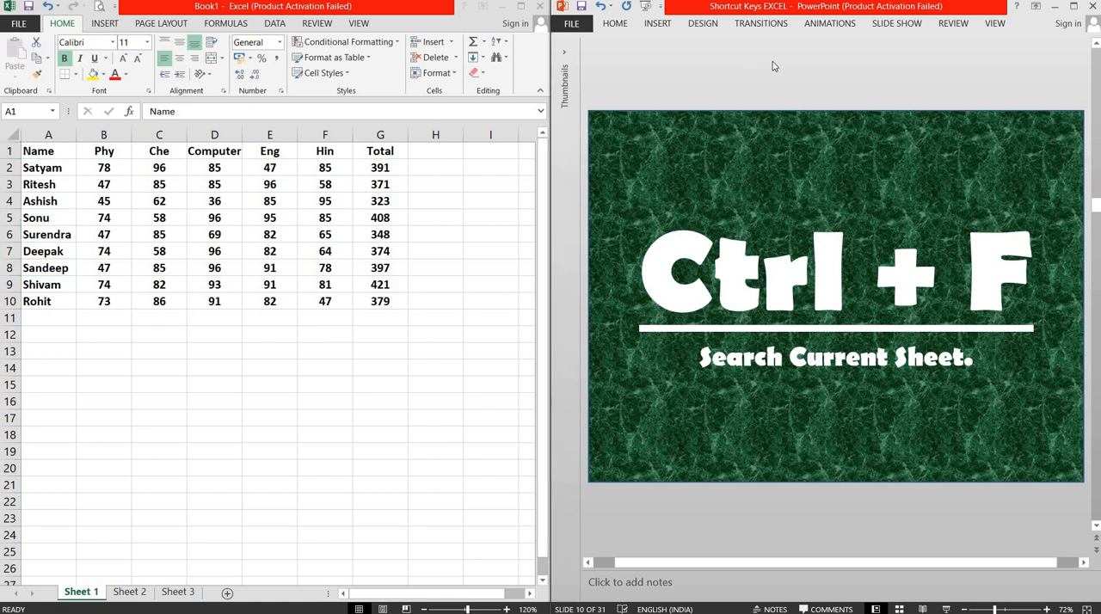
key(Page_Down)
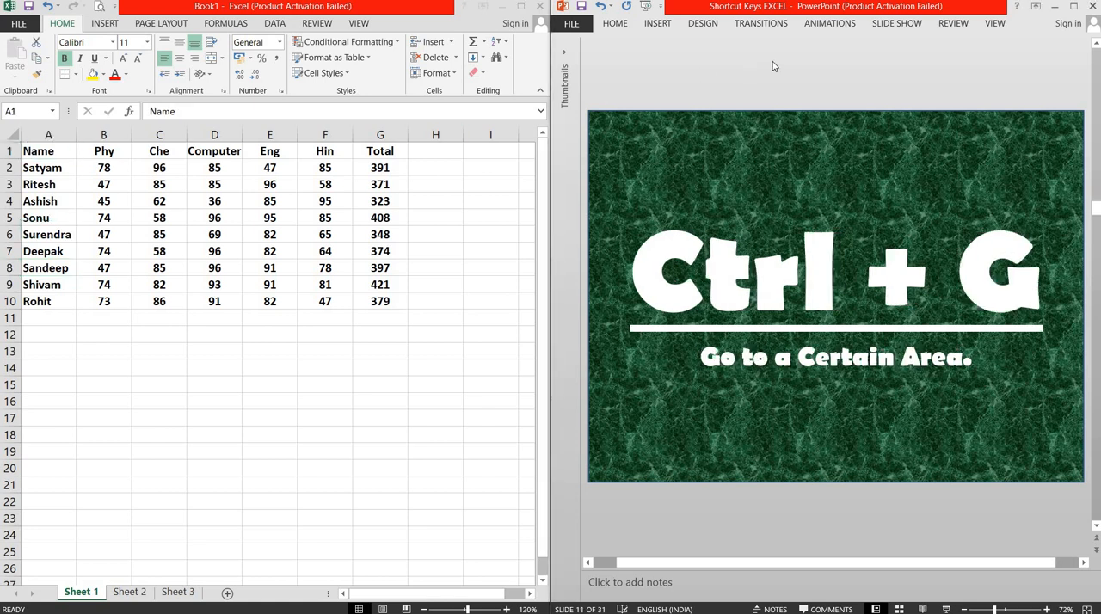
Step: Select all cells containing formulas in the marks table using Go To Special, with Numbers, Text, Logicals and Errors included
click(60, 156)
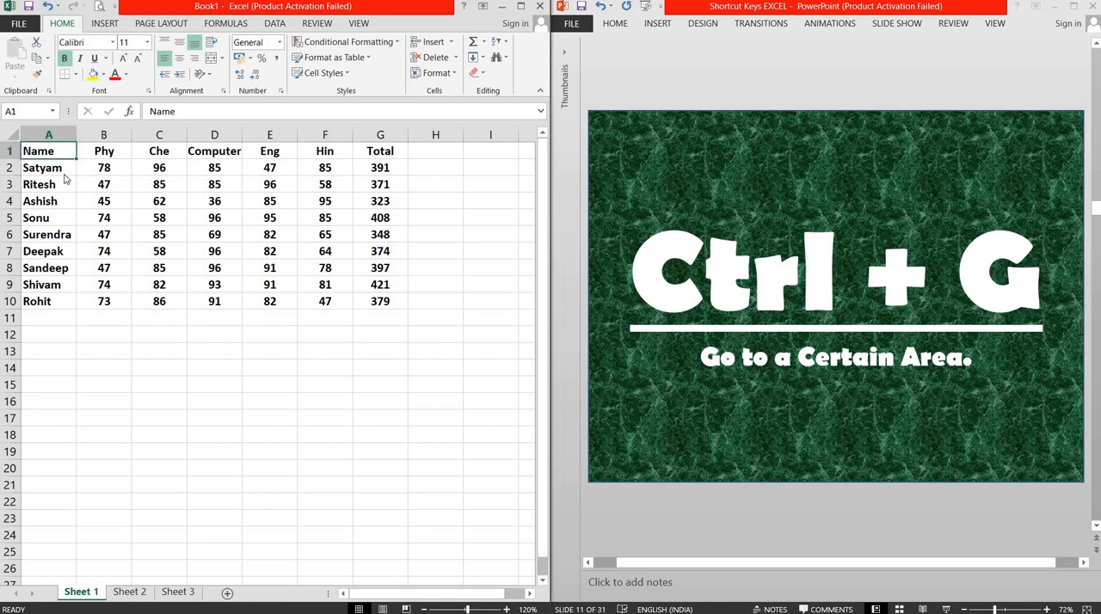
key(ctrl+g)
click(460, 352)
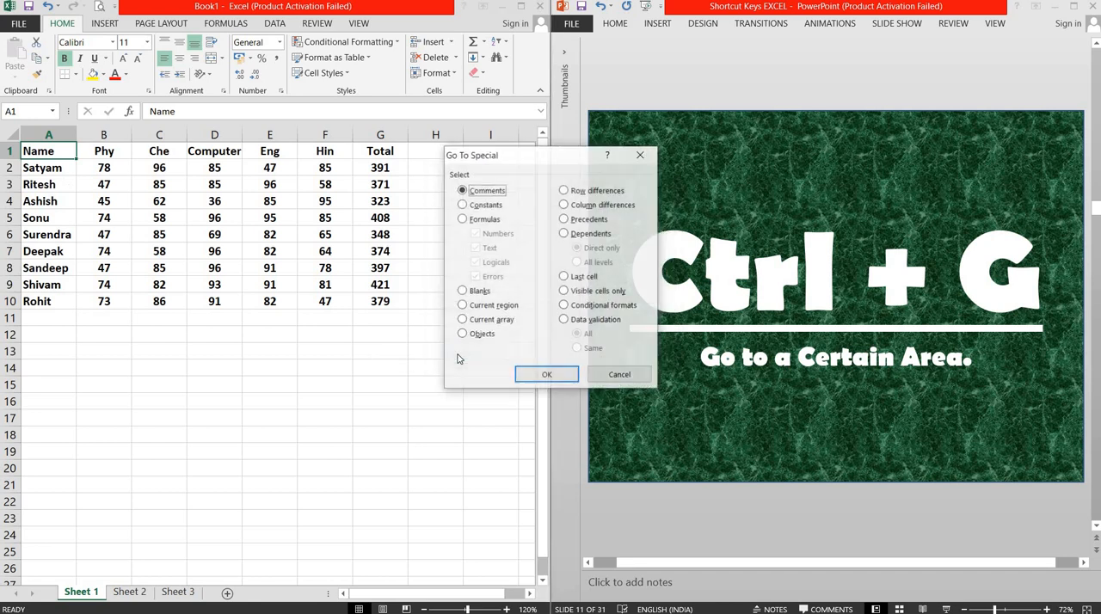
click(481, 220)
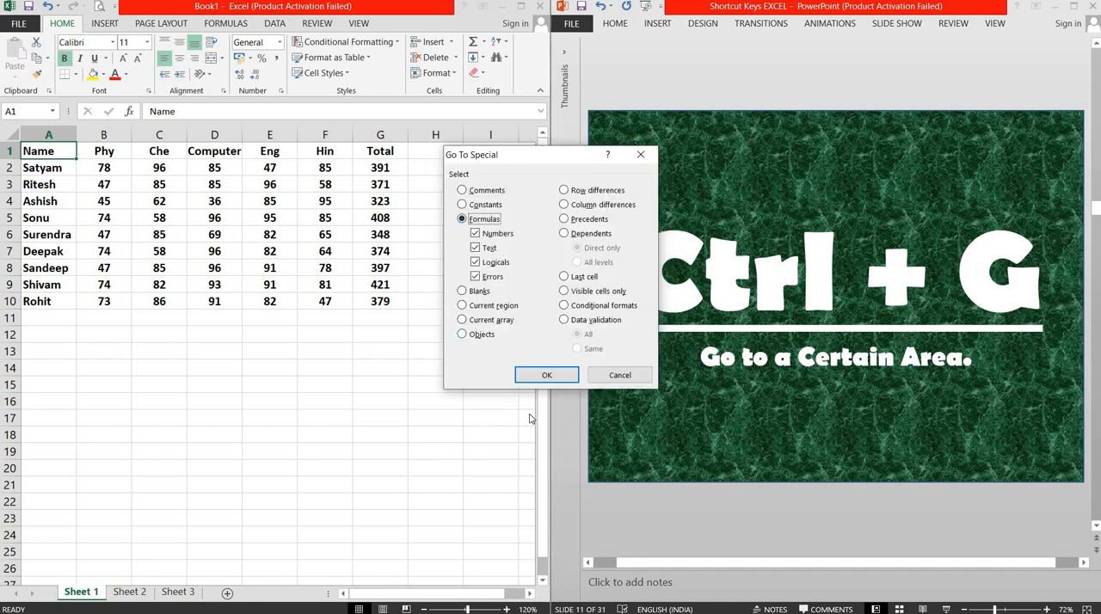
click(545, 375)
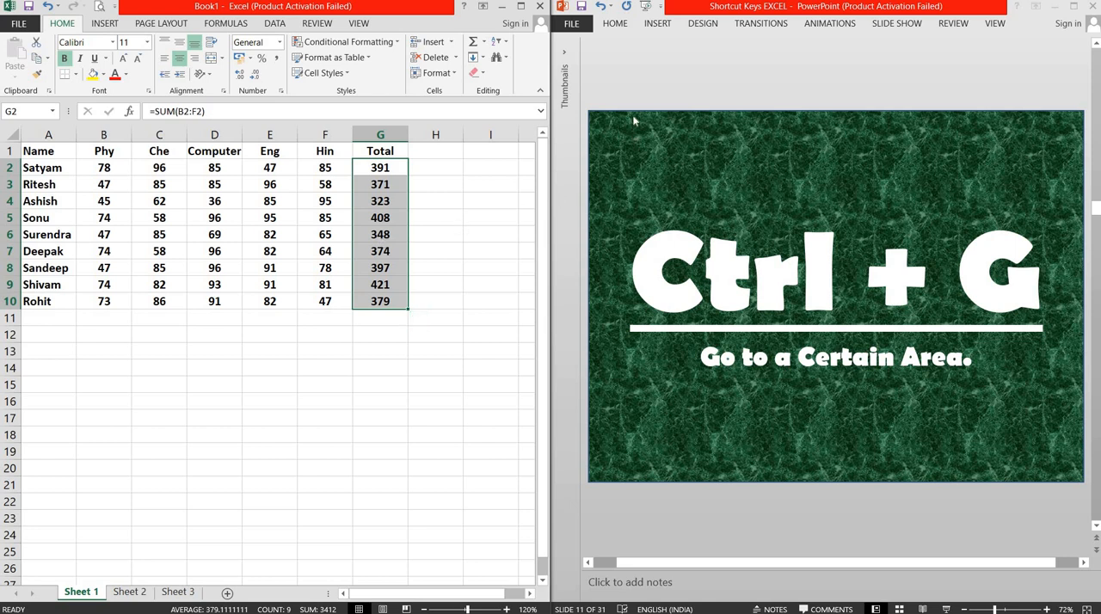
Step: Switch to the PowerPoint presentation to advance it to slide 12 about Find and Replace, and select cell A1 on Sheet 1 in Excel
click(634, 88)
scroll(634, 89, down, 1)
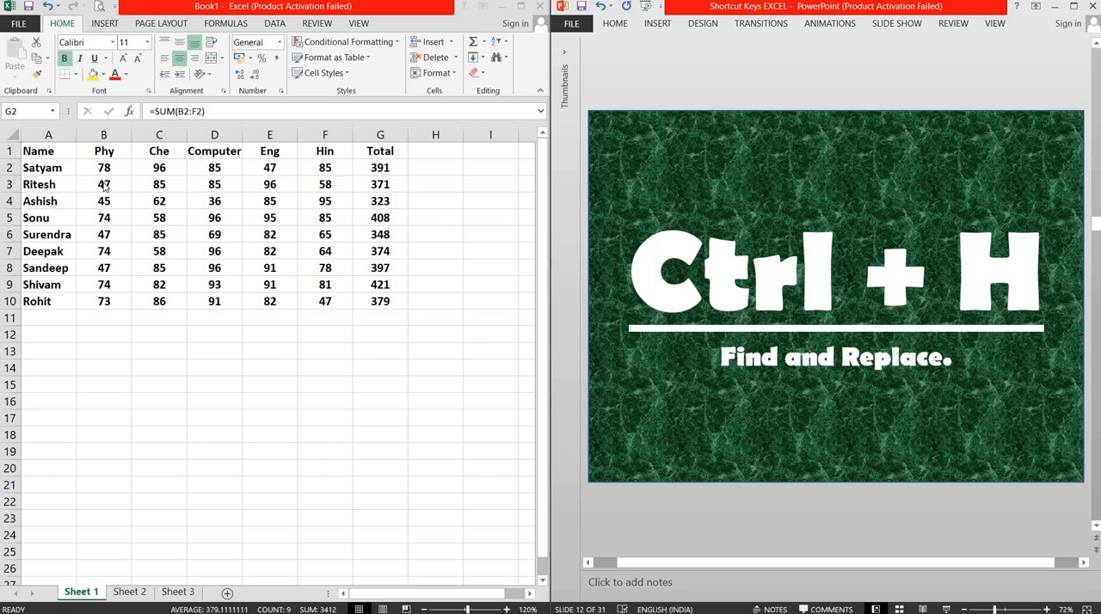
key(ctrl+shift+Down)
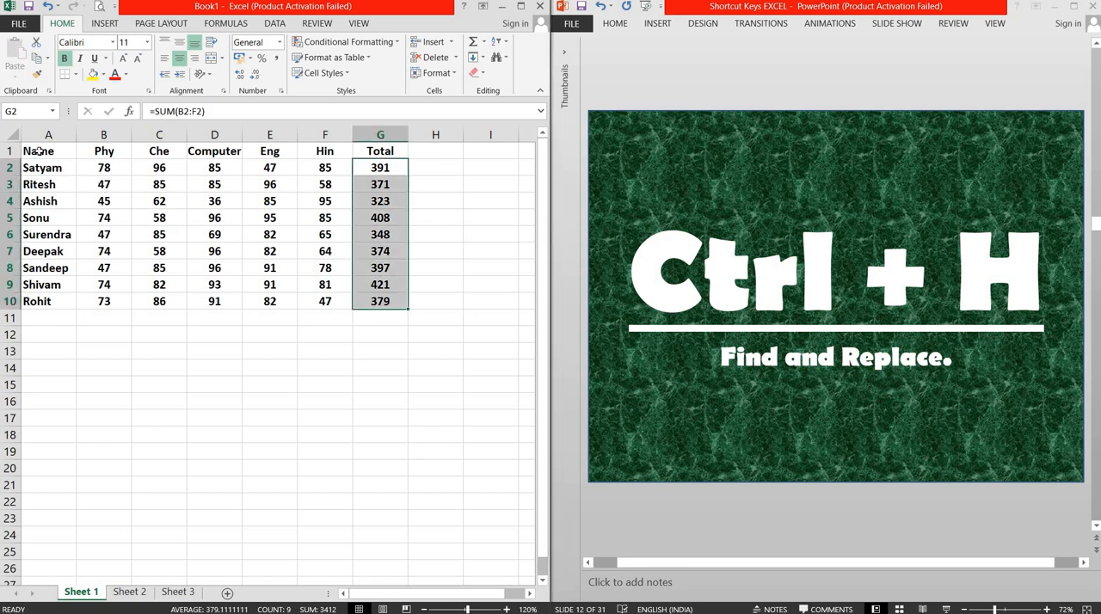
click(38, 152)
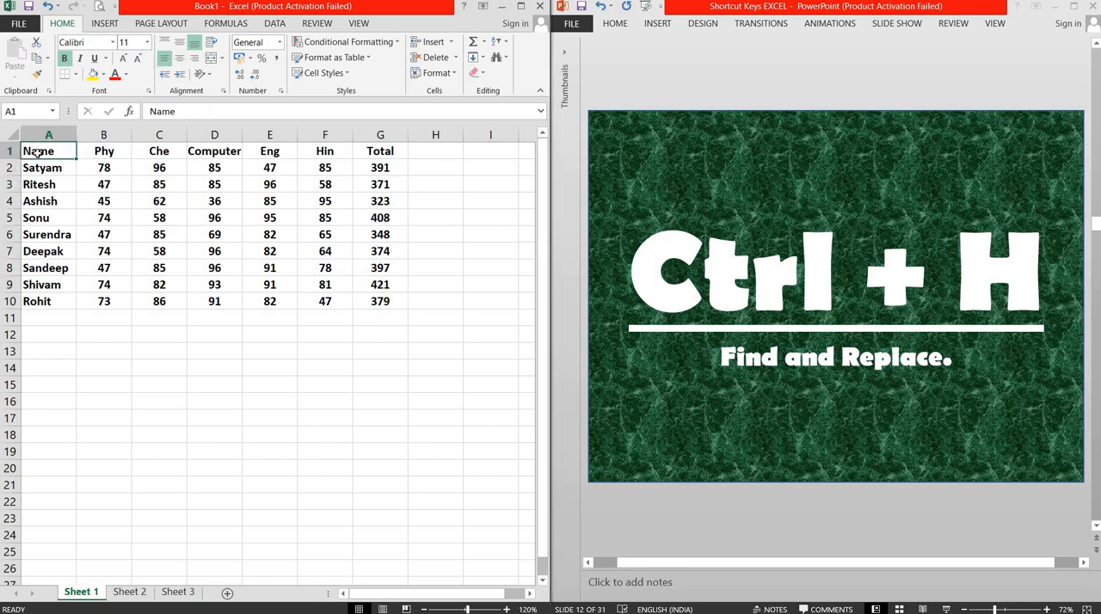
Step: Replace all occurrences of "Total" on Sheet 1 with "Grand Total", and close Find and Replace
key(ctrl+h)
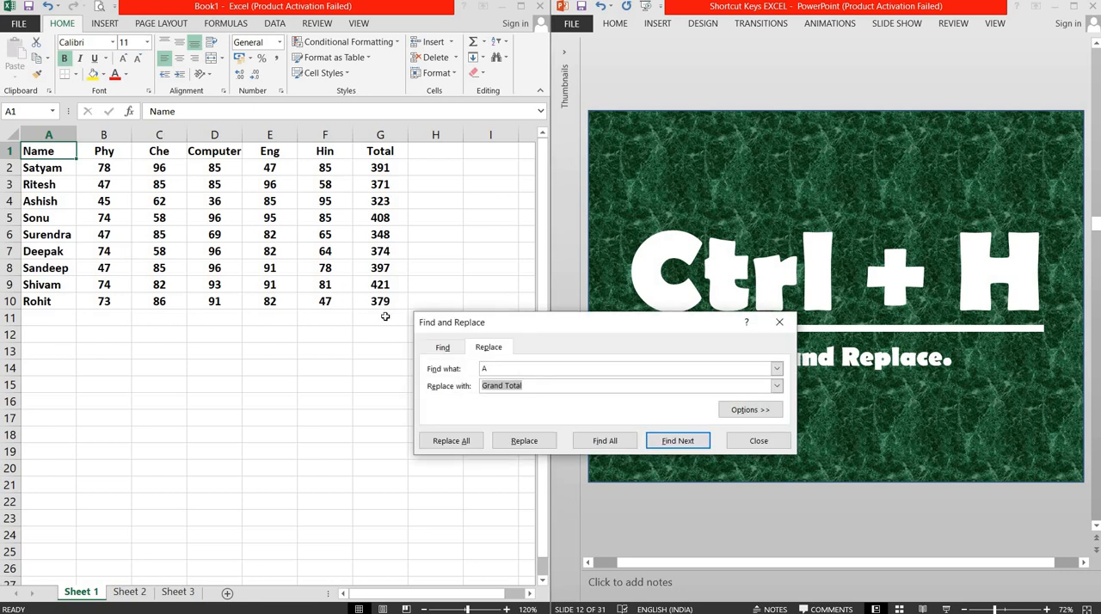
click(494, 369)
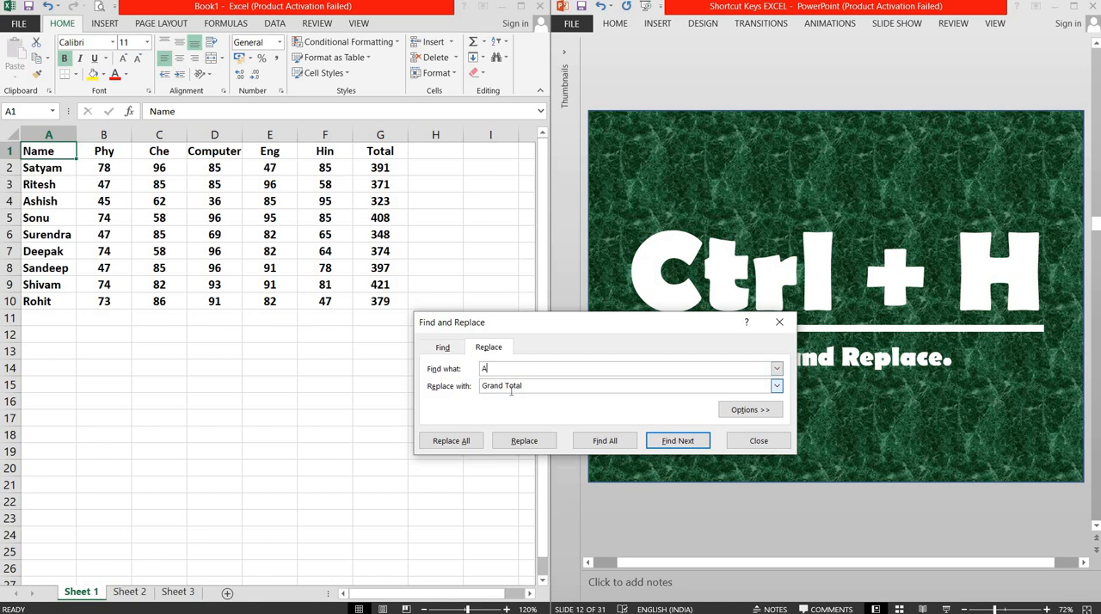
key(BackSpace)
text(Total)
key(Tab)
key(Tab)
key(Tab)
key(Tab)
key(Tab)
key(Tab)
key(Tab)
key(Tab)
key(Tab)
key(Tab)
key(Tab)
key(Tab)
key(Tab)
key(Tab)
key(Tab)
key(Tab)
key(Tab)
key(Tab)
key(Tab)
key(Tab)
key(Tab)
key(Tab)
key(Tab)
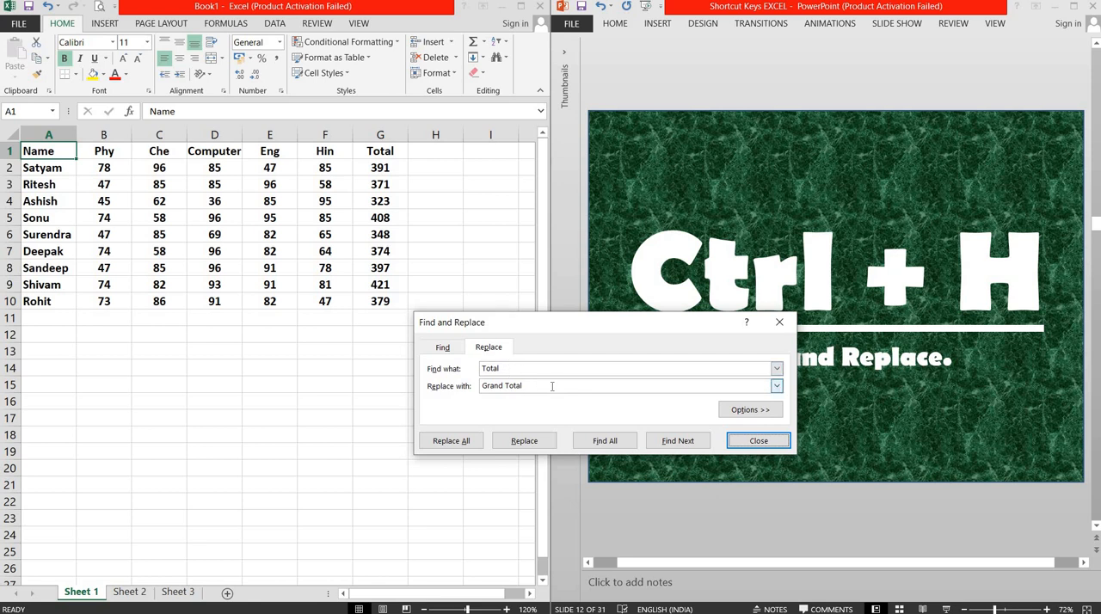
click(465, 442)
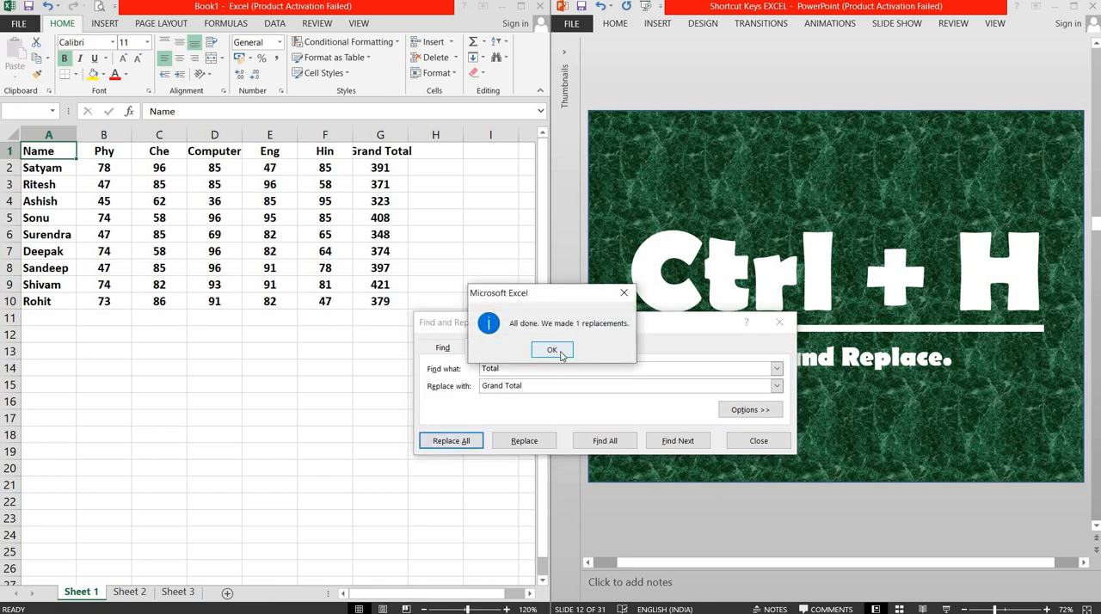
click(551, 350)
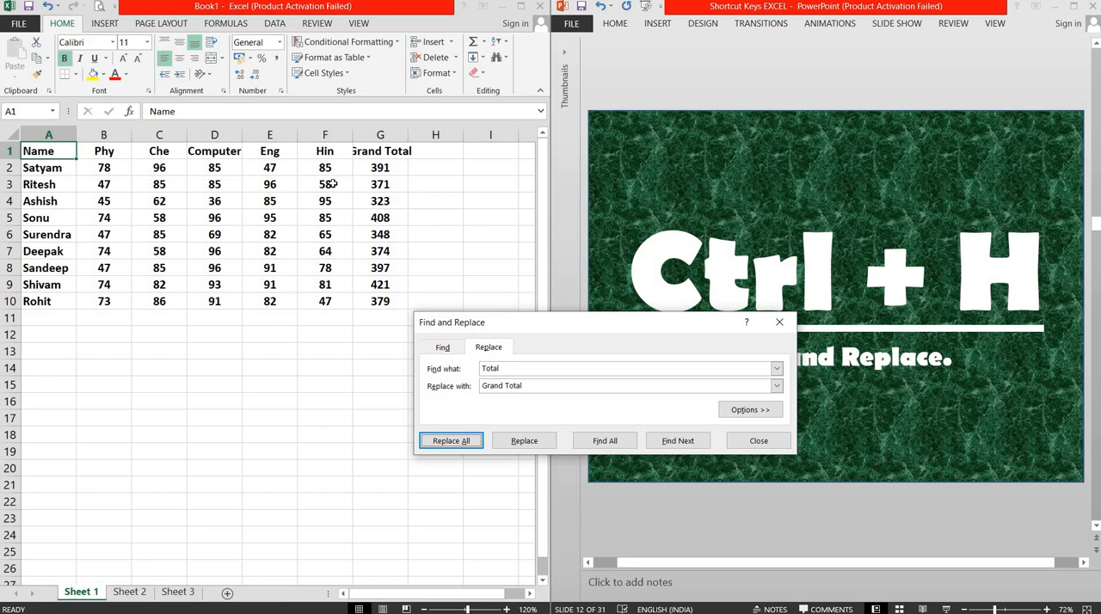
click(761, 441)
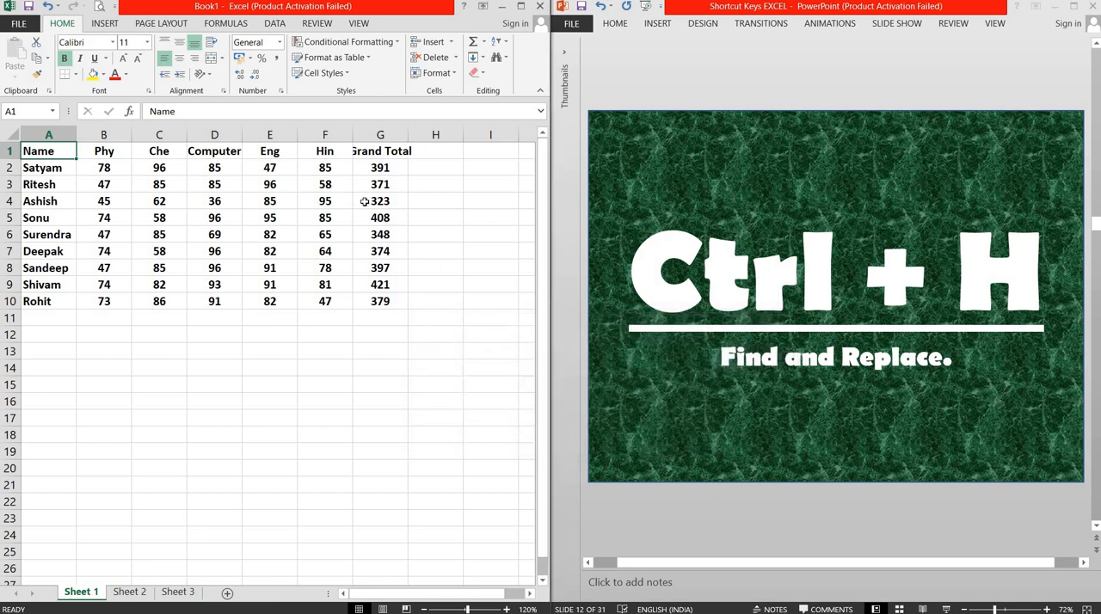
Step: Undo the "Grand Total" replacement, and switch to the PowerPoint presentation to advance it to slide 13 about italics
click(152, 354)
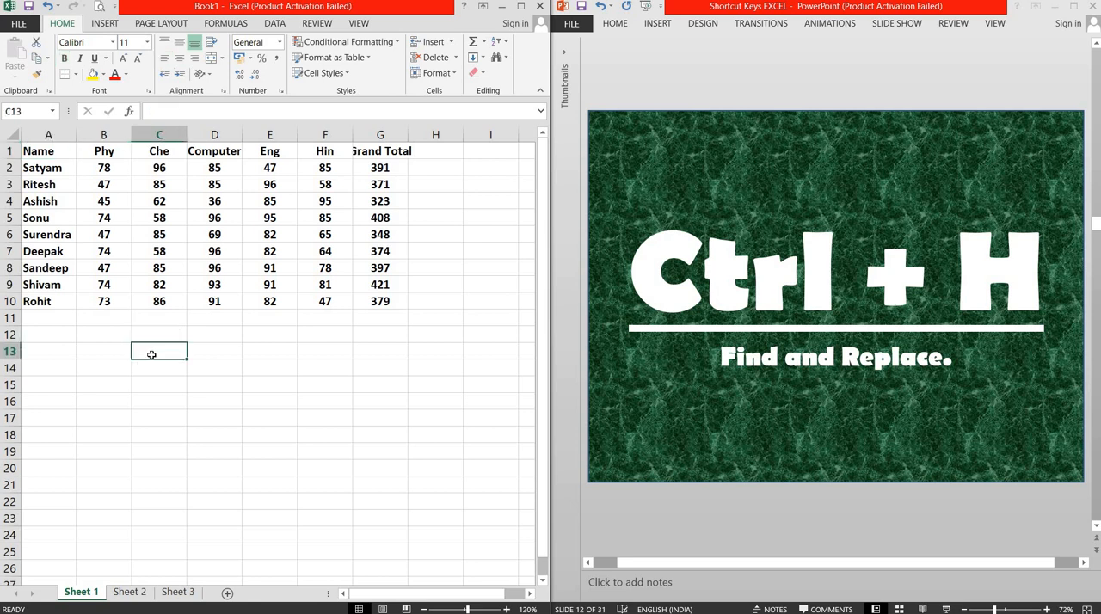
key(ctrl+z)
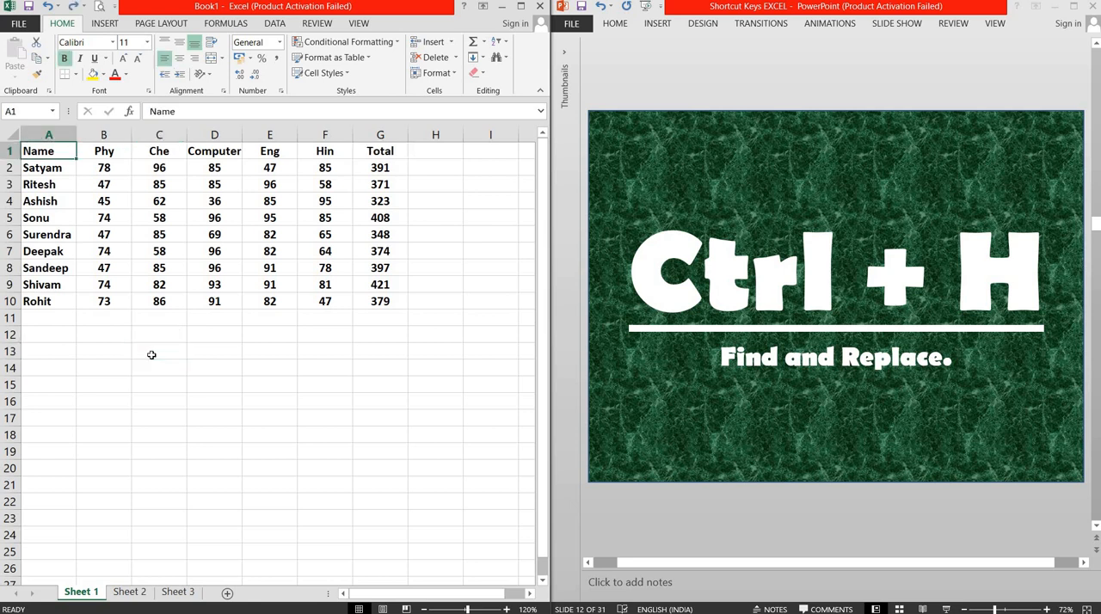
click(177, 338)
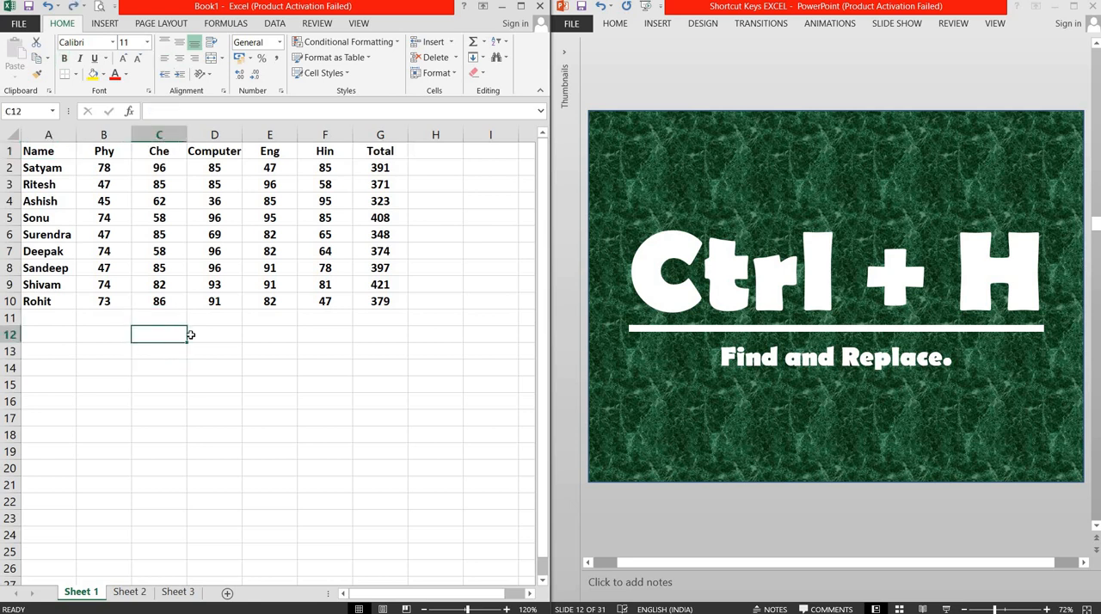
click(720, 65)
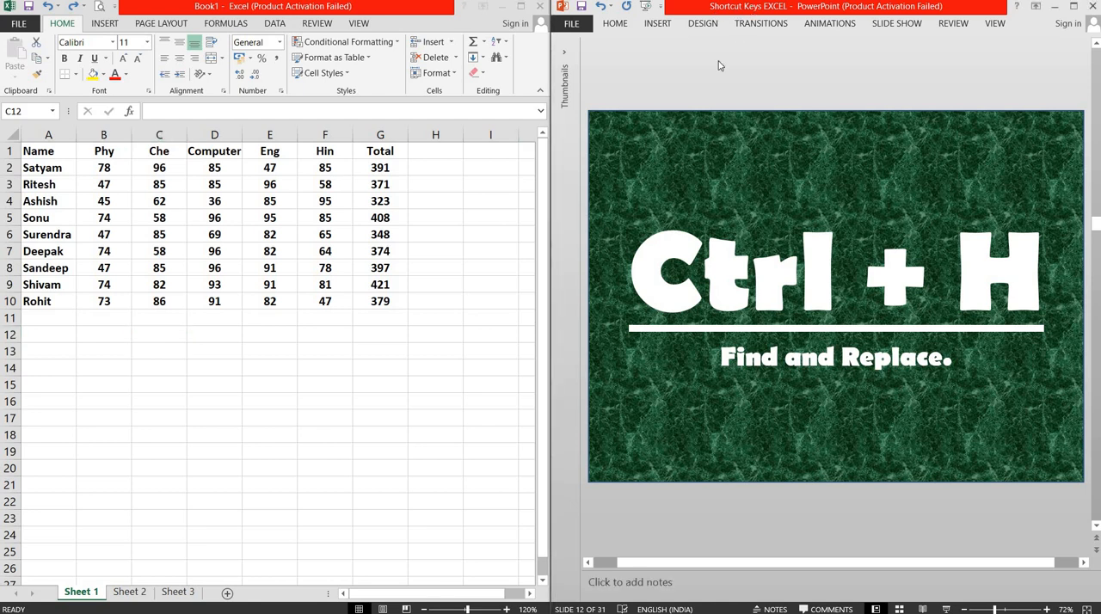
scroll(720, 66, down, 1)
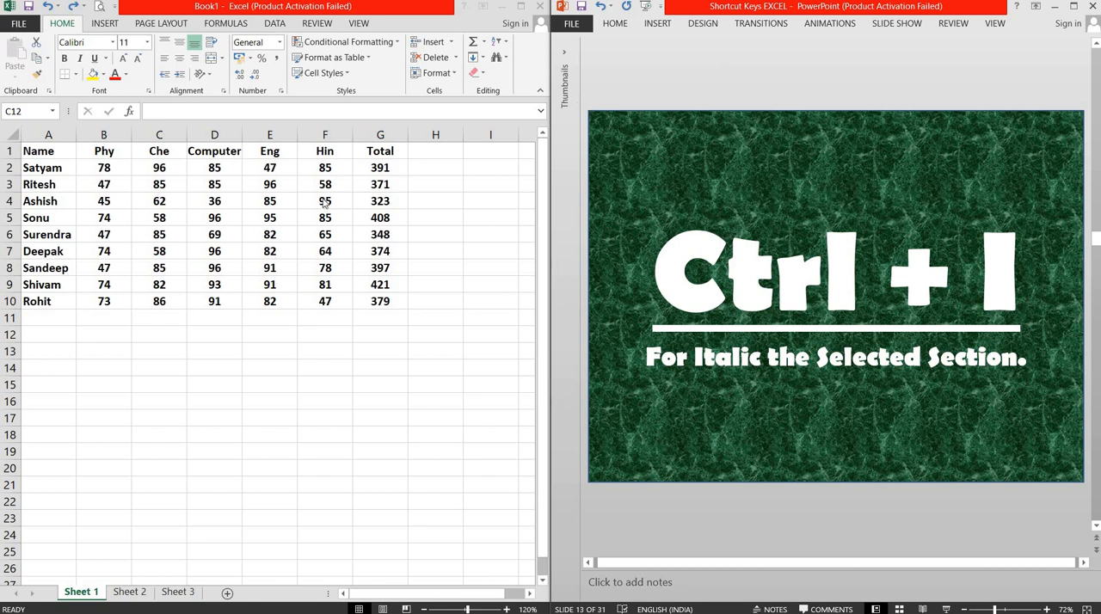
Step: Italicize the whole marks table on Sheet 1 in Excel, and remove the italics again
click(39, 155)
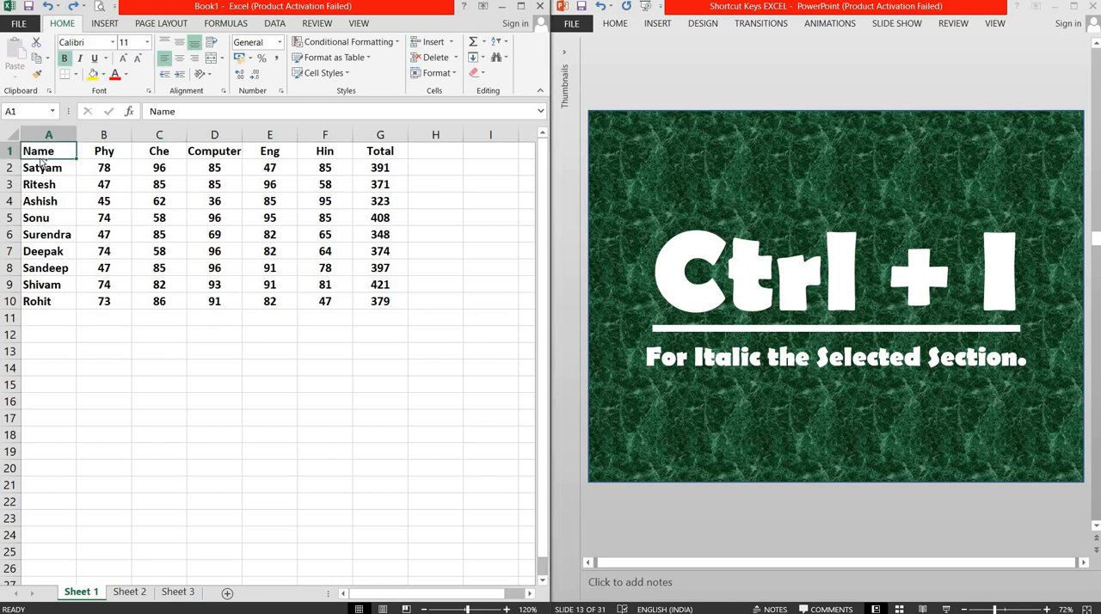
key(ctrl+a)
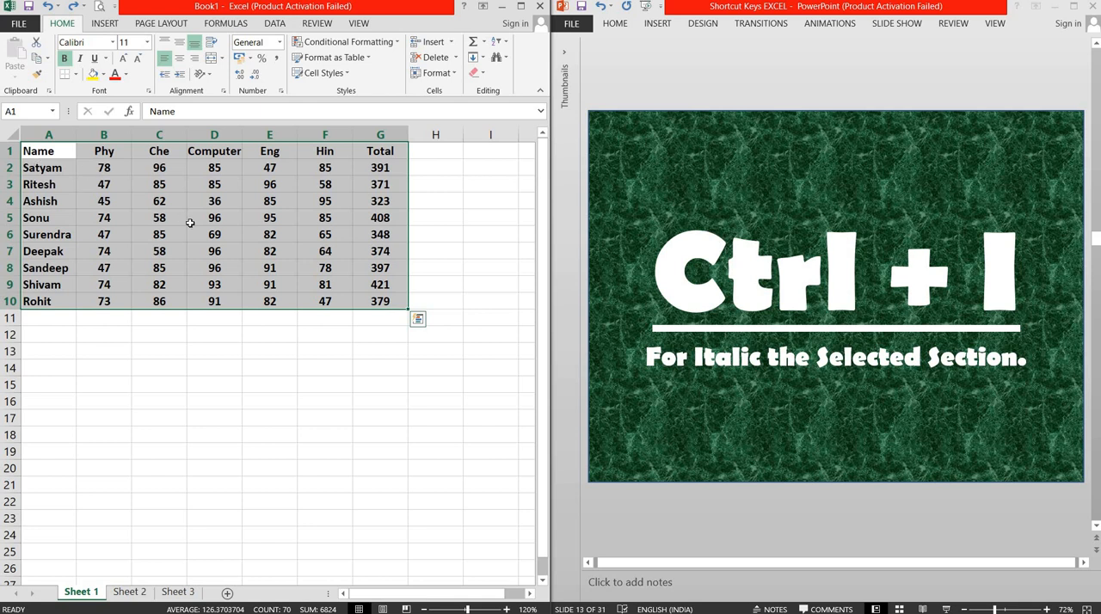
key(ctrl+i)
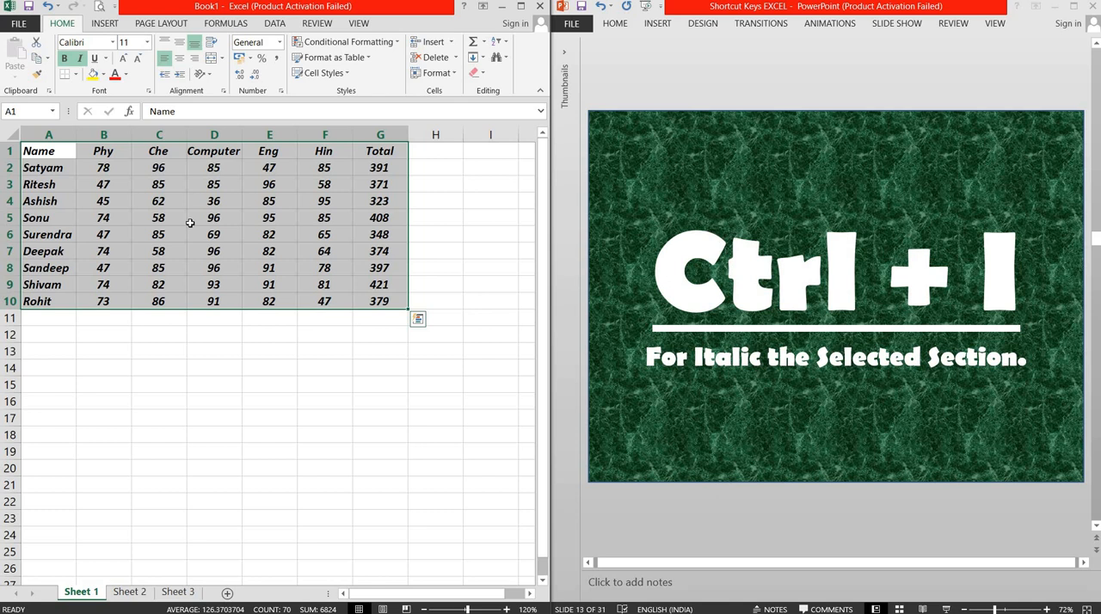
key(ctrl+i)
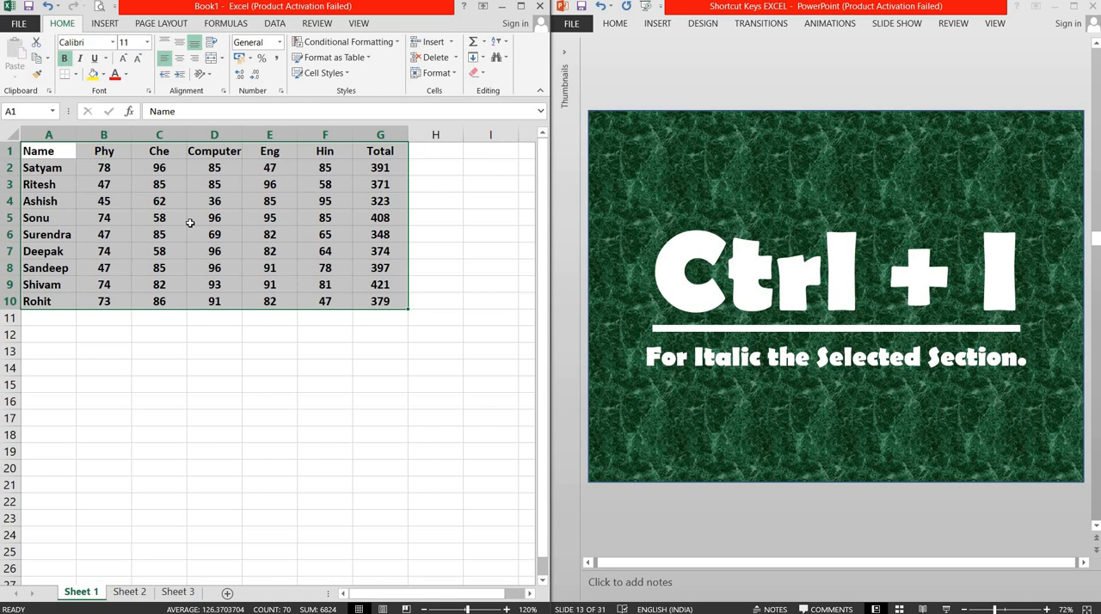
Step: Switch to the PowerPoint presentation to advance it to slide 14 about inserting line breaks, and select cell A11 on Sheet 1 in Excel
click(712, 89)
scroll(712, 90, down, 1)
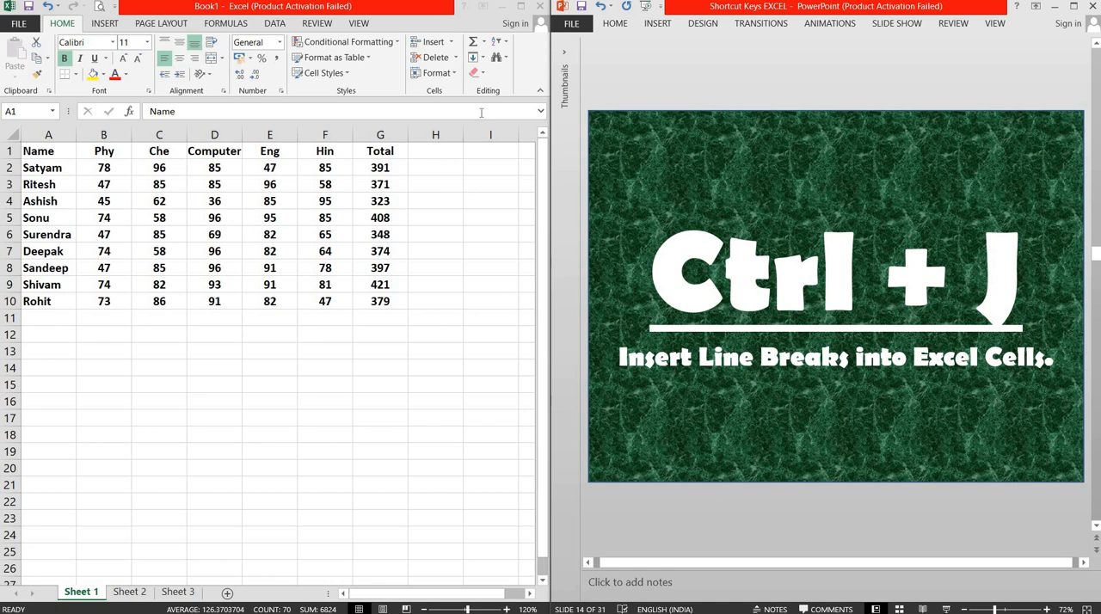
click(37, 329)
click(39, 325)
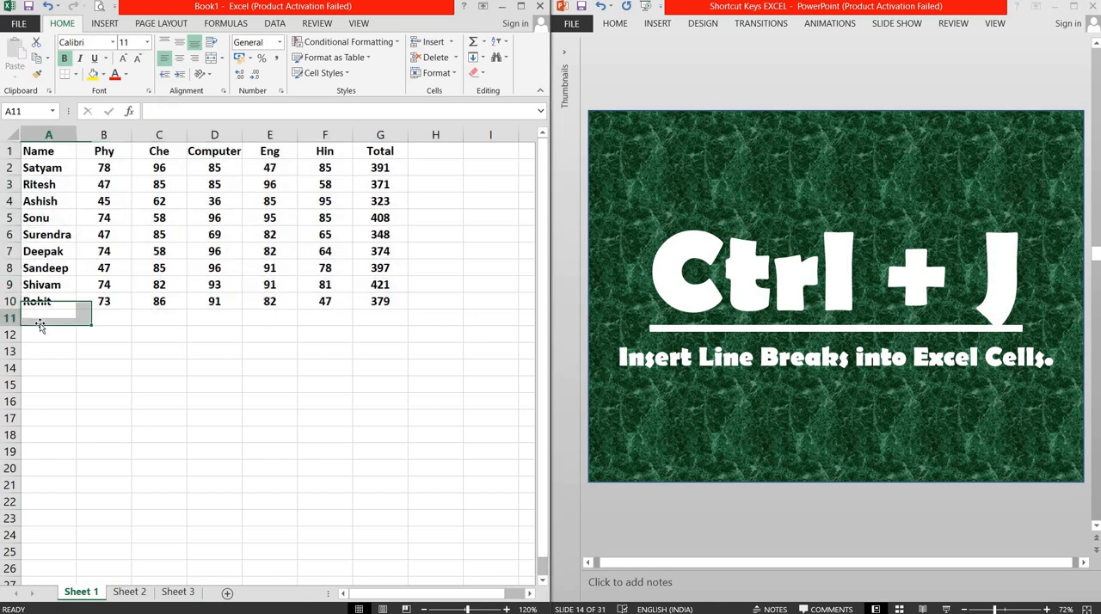
Step: Clear the split address details from cells B2:G2 on Sheet 3
click(177, 592)
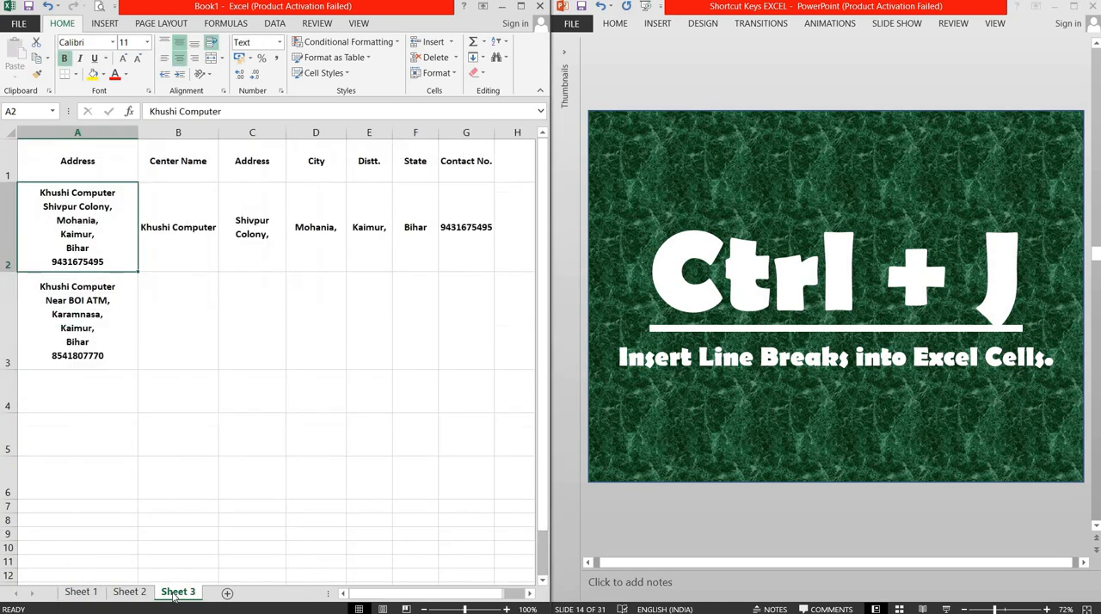
drag(168, 261, 446, 247)
key(Delete)
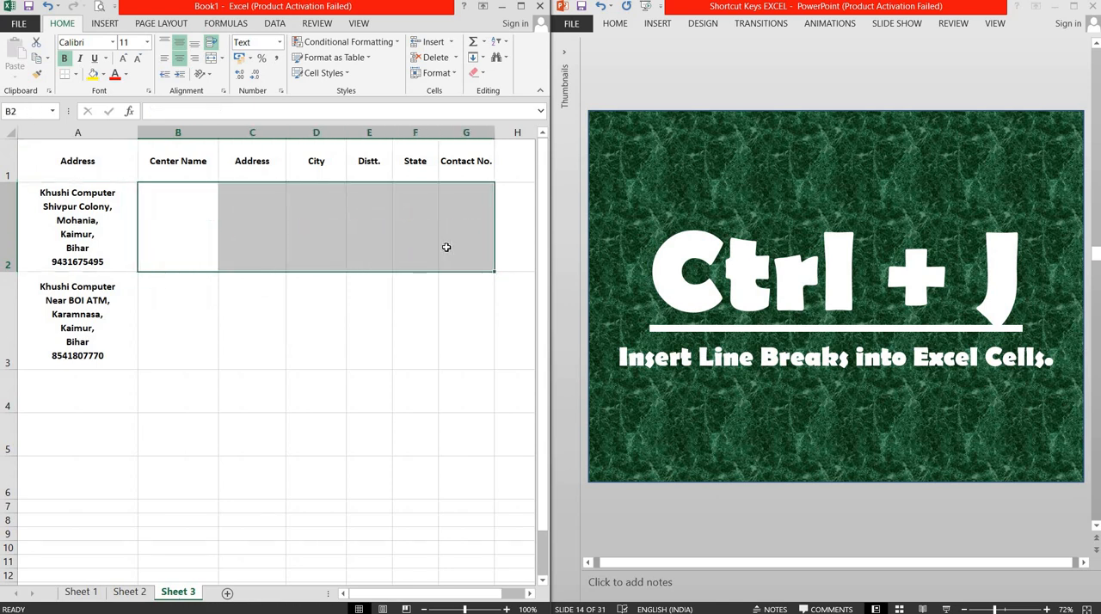
Step: Select the first full address in cell A2 on Sheet 3, and show the data tools
click(69, 234)
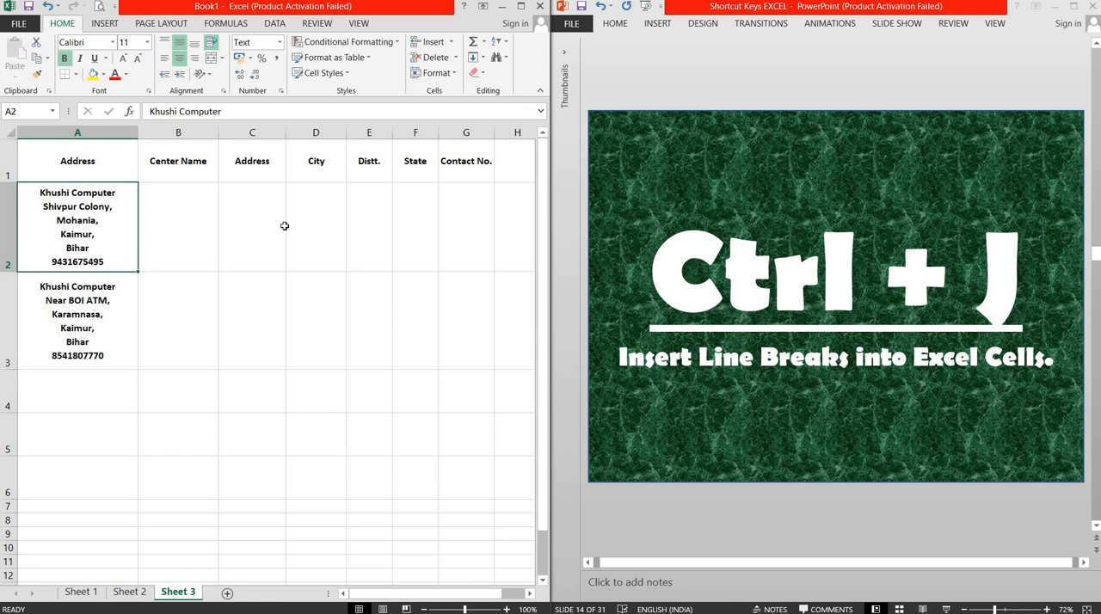
click(159, 391)
click(86, 233)
click(276, 25)
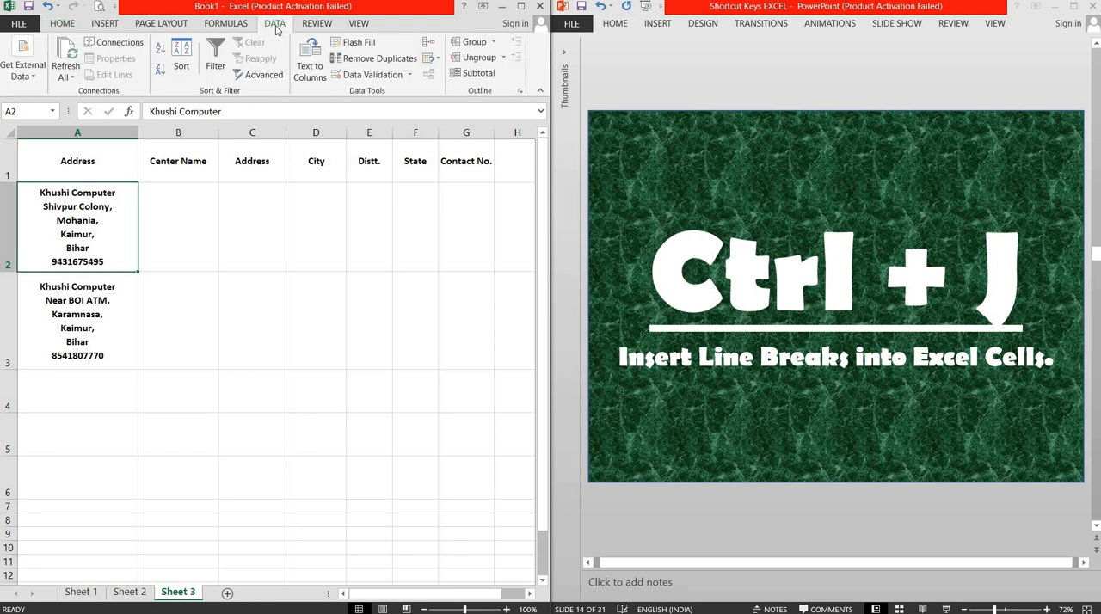
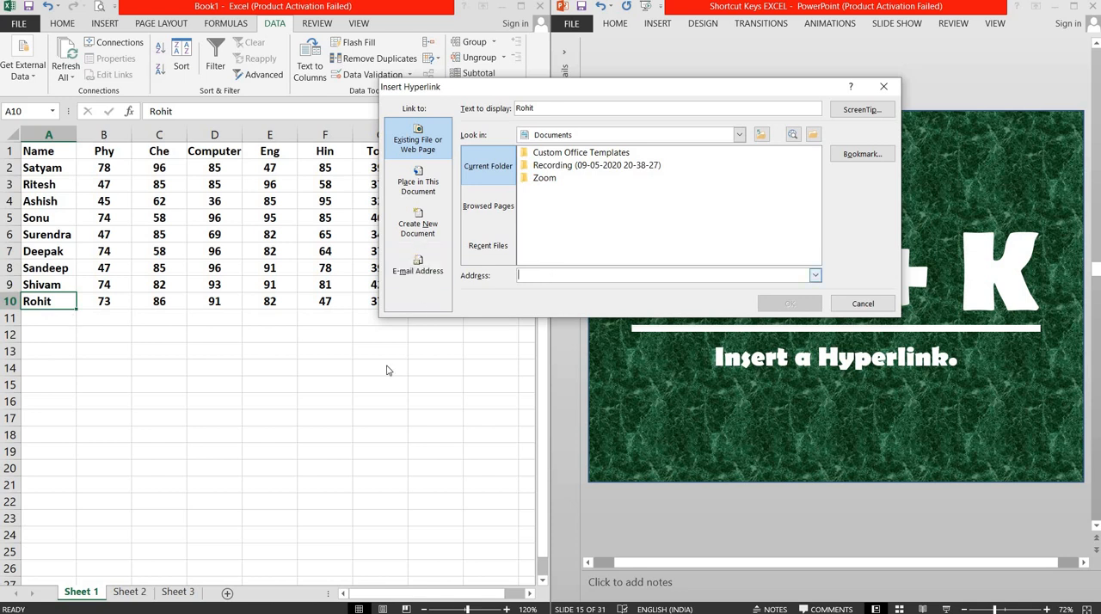
text(www)
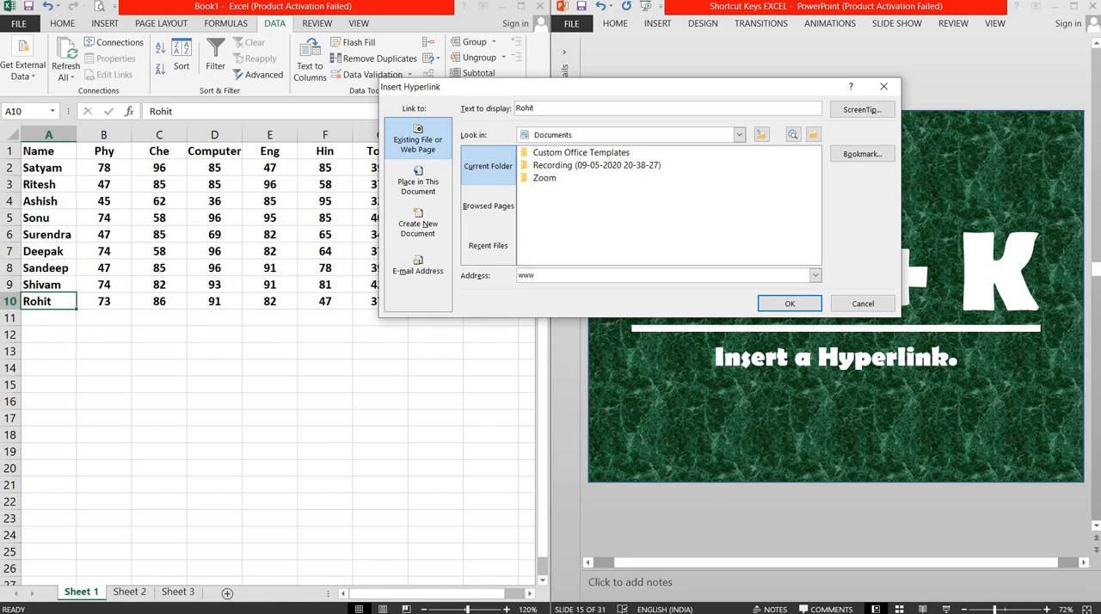
text(.google.com)
click(789, 305)
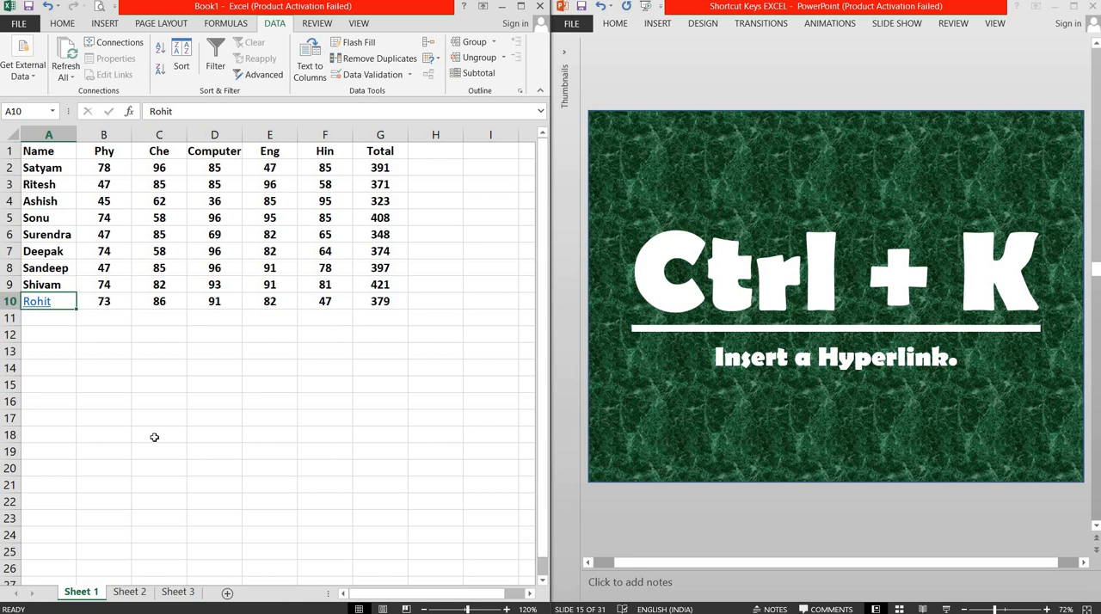
click(197, 152)
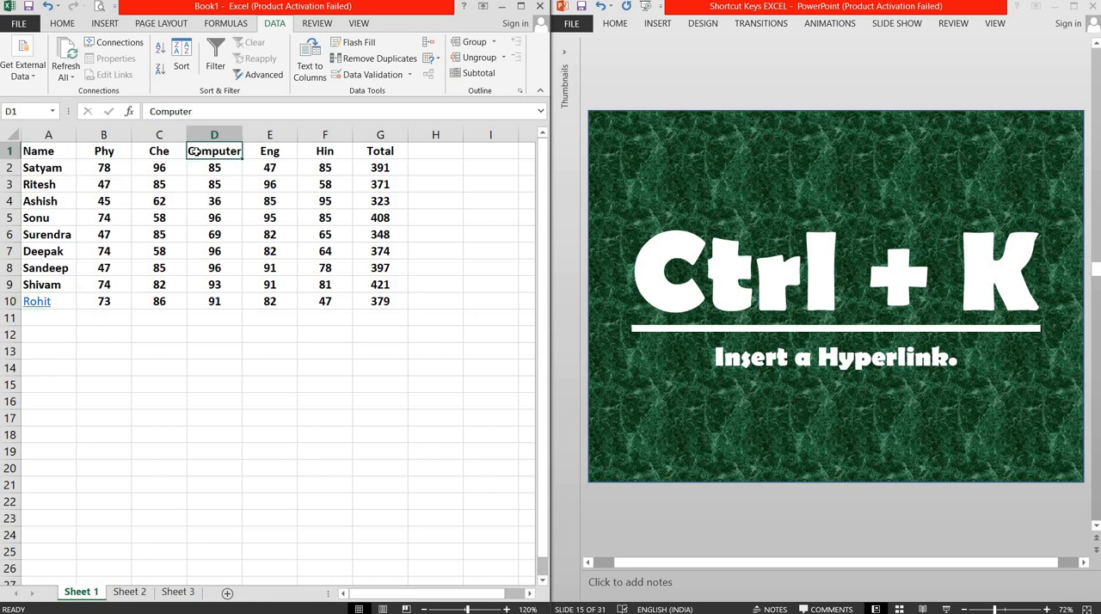
click(63, 24)
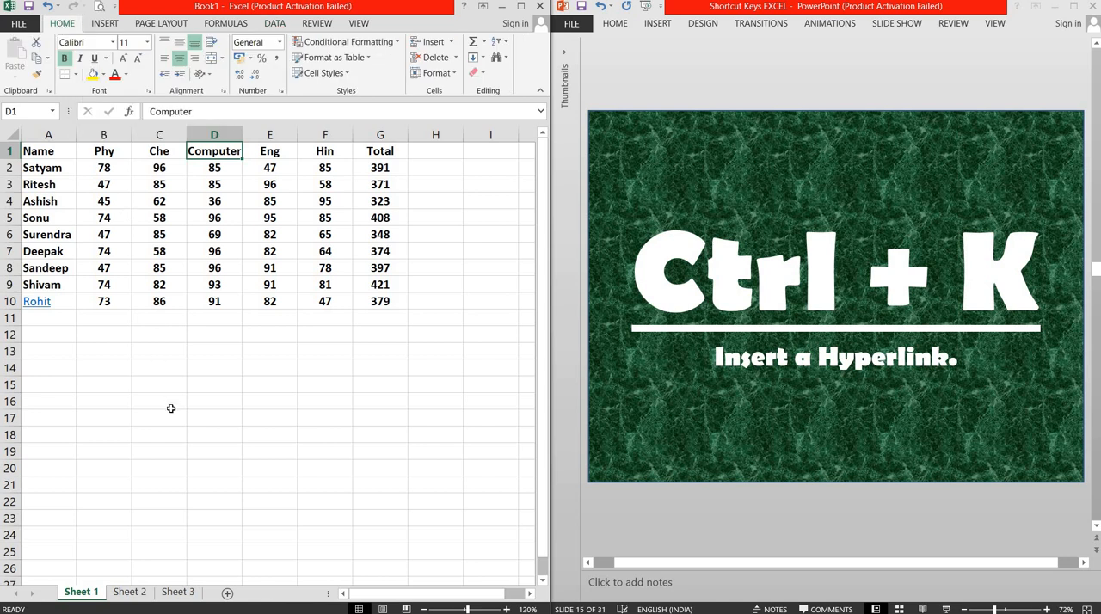
key(ctrl+k)
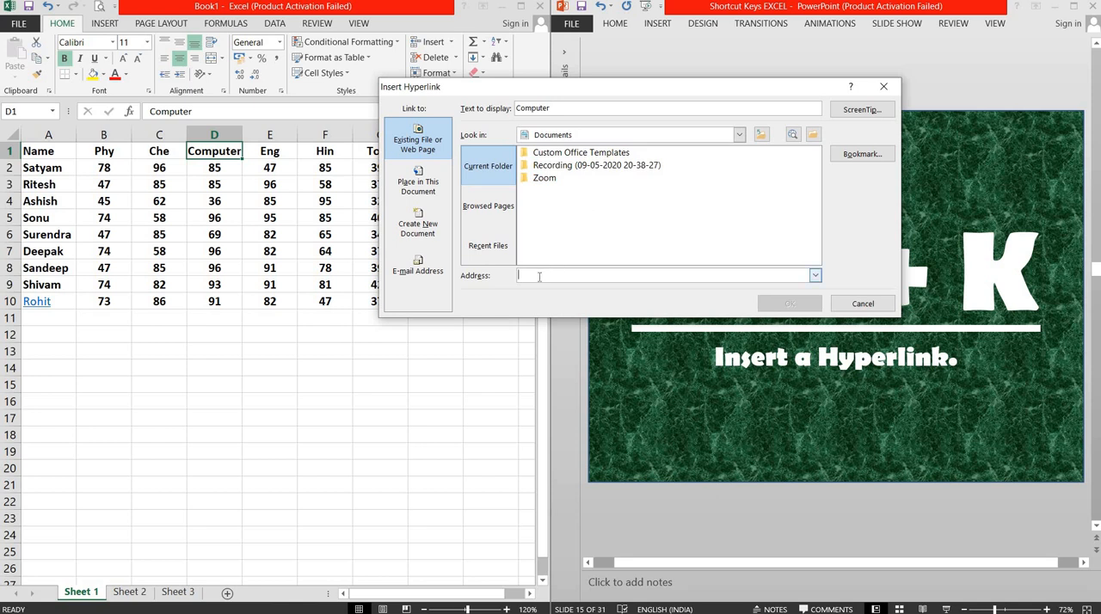
text(w)
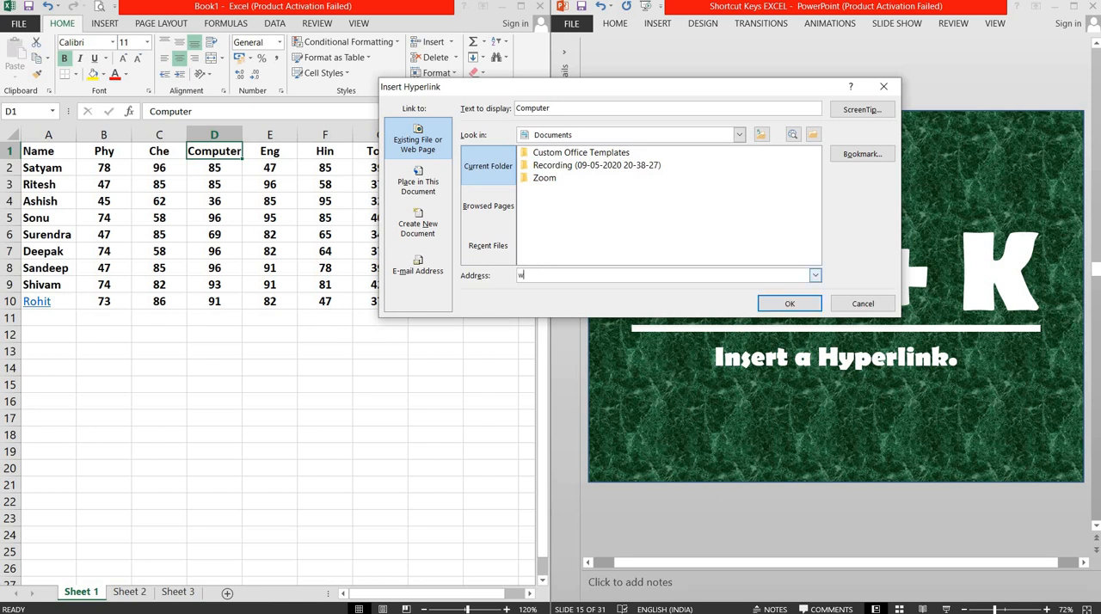
text(ww.khushicomputer.in)
click(790, 303)
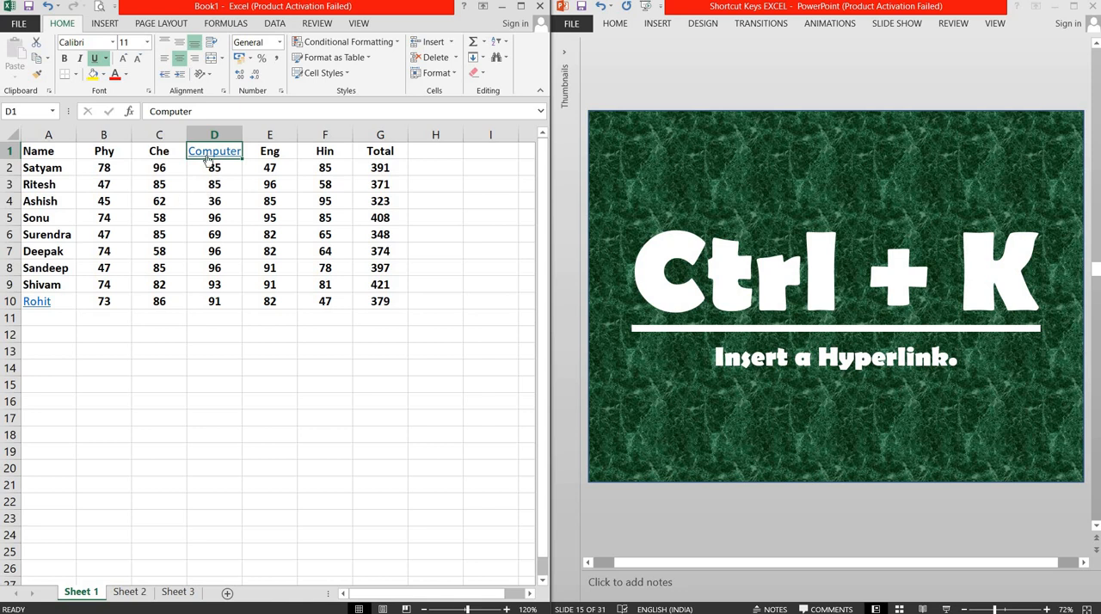
Step: Check the link on the Computer header, and undo the hyperlinks in cells D1 and A10
mouse_move(211, 159)
click(87, 351)
click(52, 349)
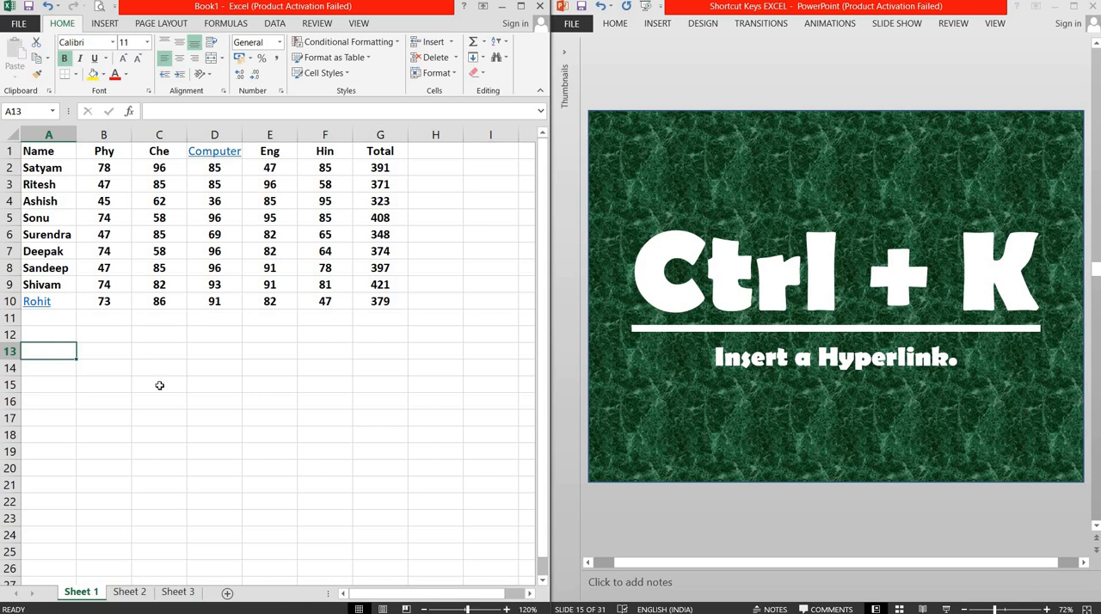
key(ctrl+z)
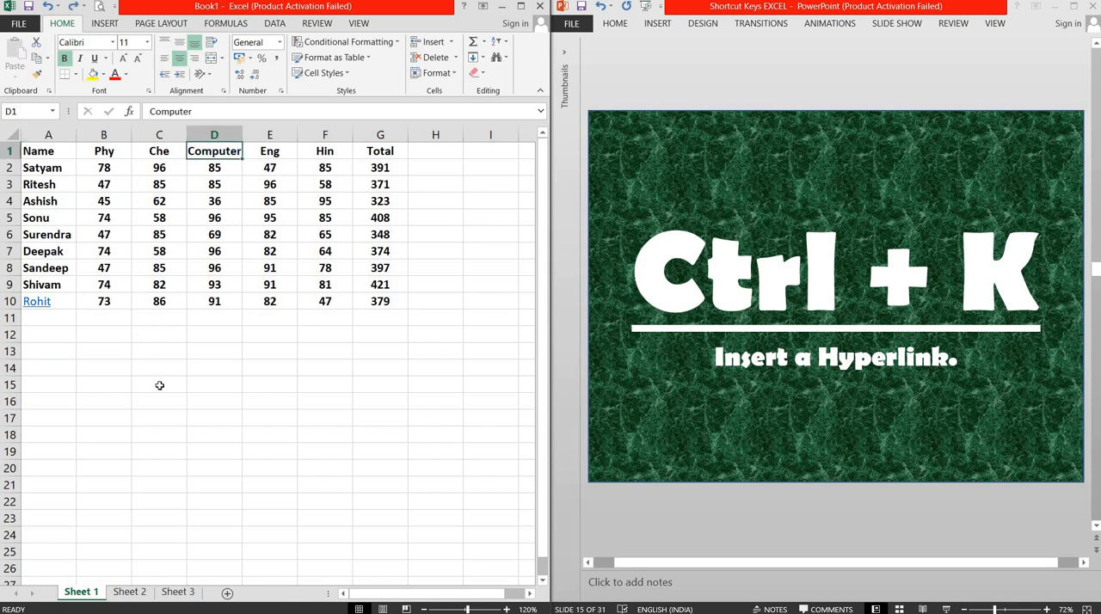
key(ctrl+z)
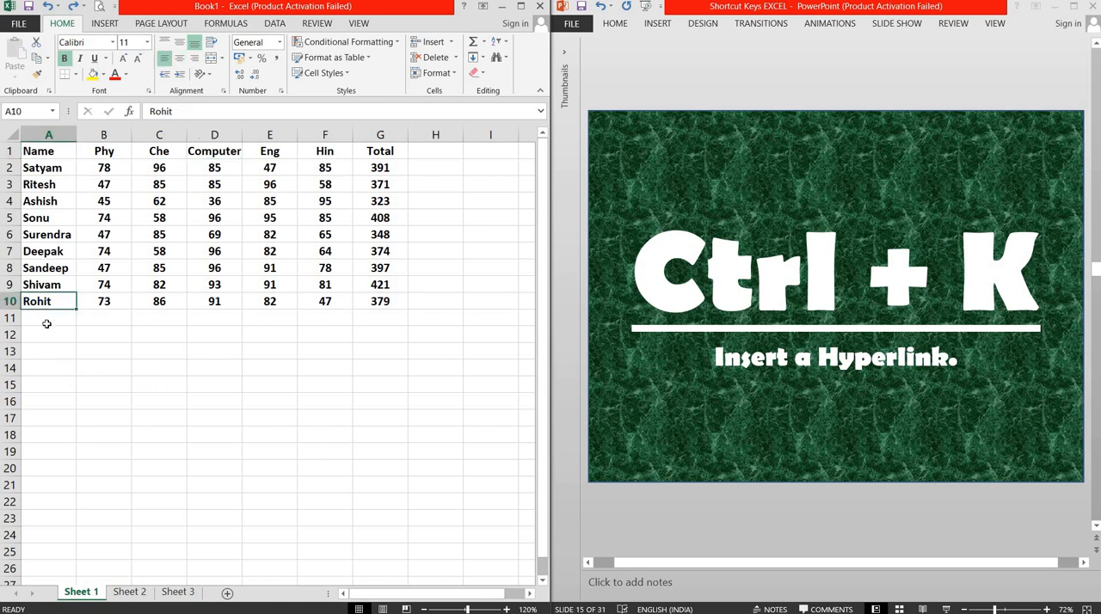
Step: Select cell A1, and switch to the PowerPoint presentation to advance it to slide 16 about the Create Table dialog
click(56, 154)
click(653, 94)
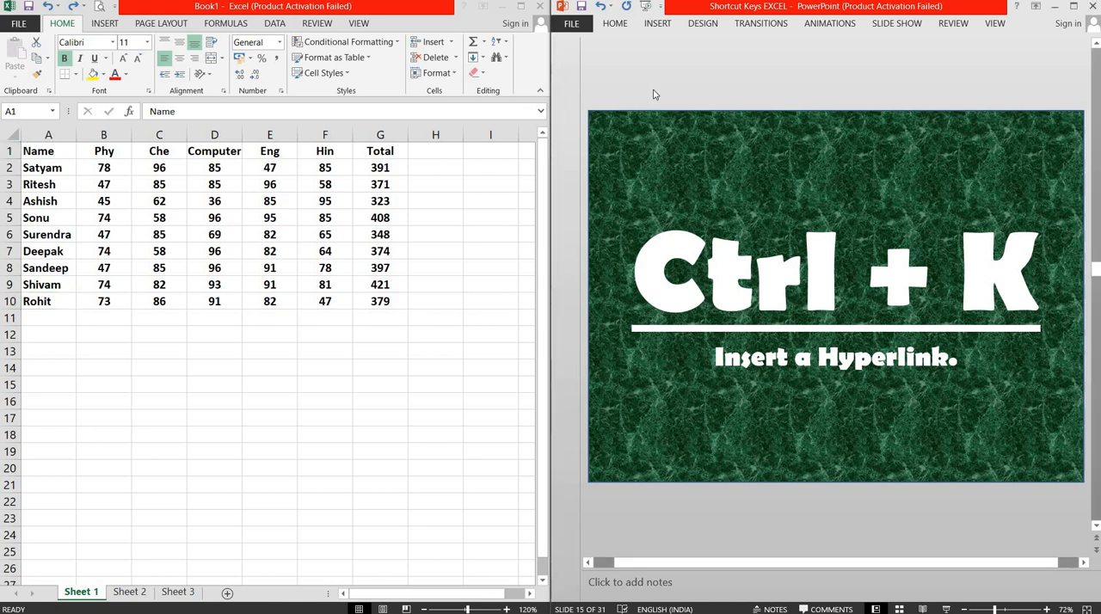
scroll(653, 94, down, 1)
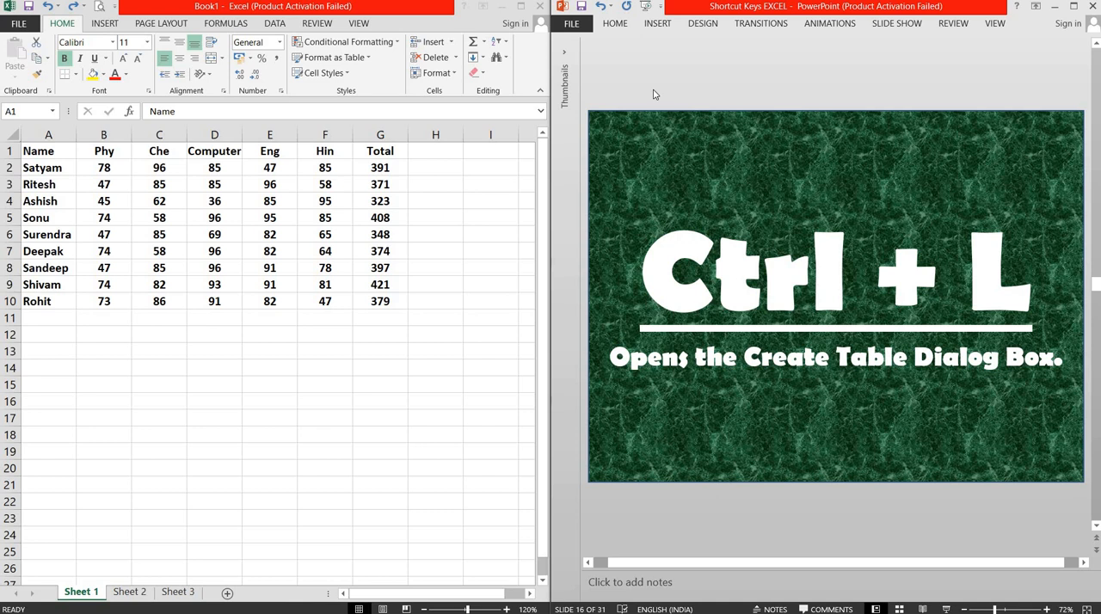
Step: Convert the marks range A1:G10 in Excel into a table with headers, and undo the conversion
click(64, 156)
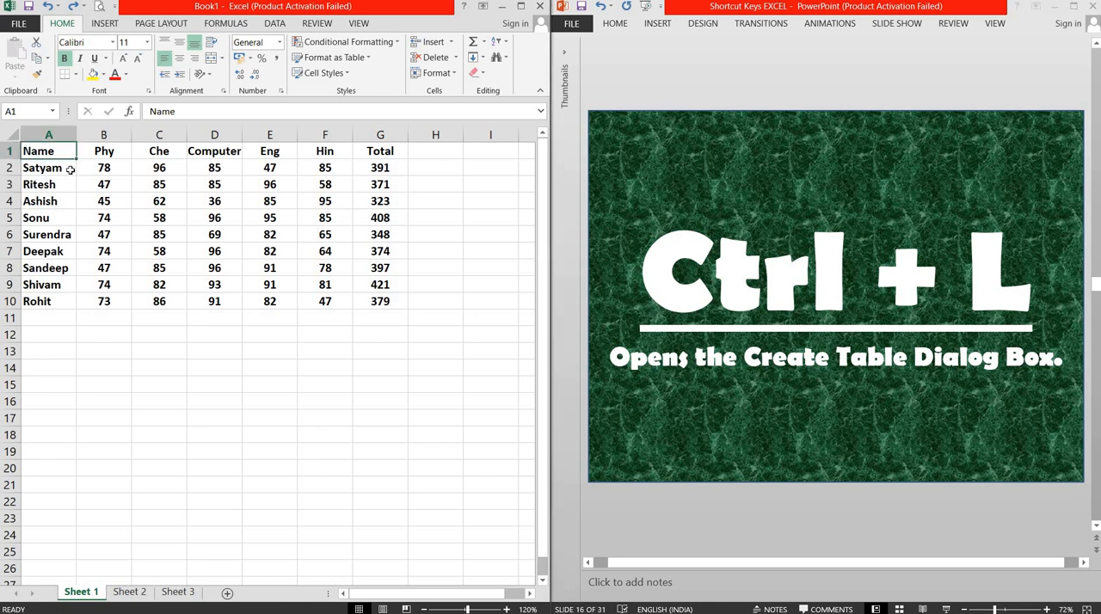
drag(39, 152, 370, 299)
key(ctrl+l)
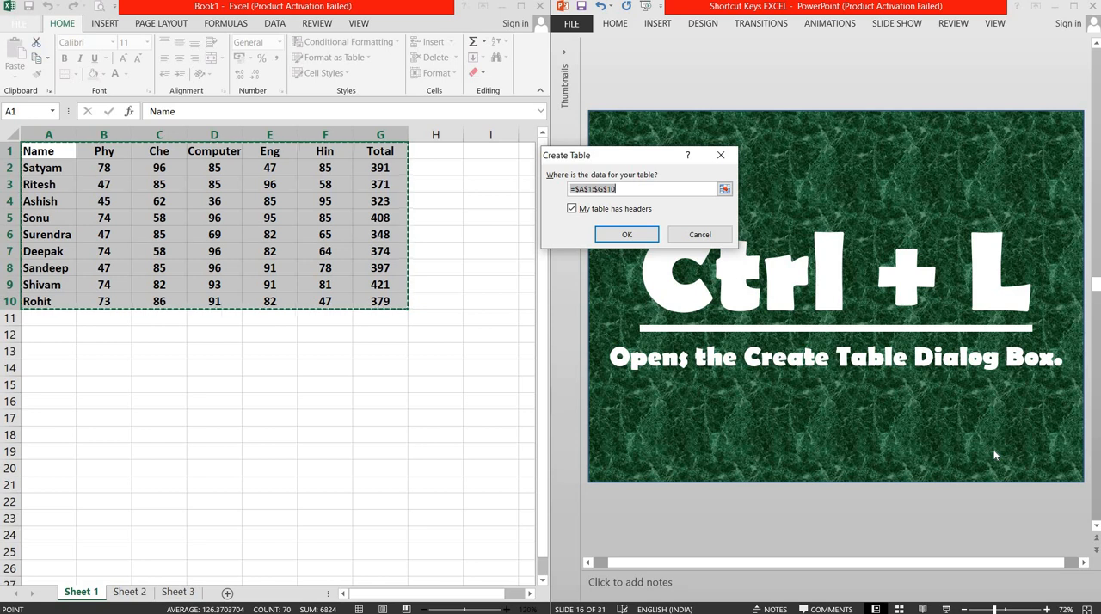
click(627, 234)
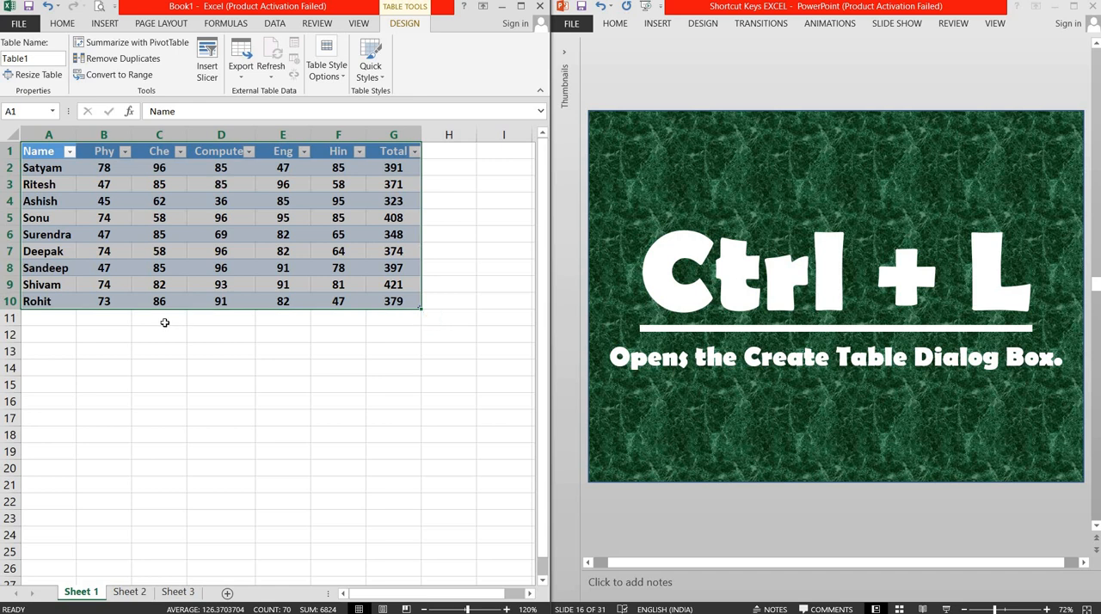
click(48, 339)
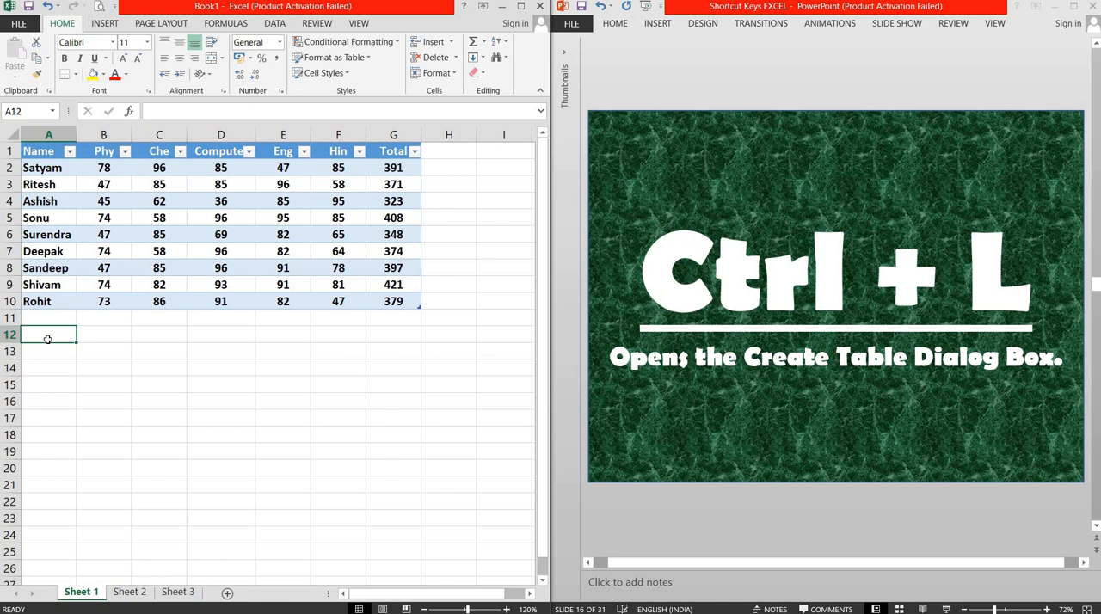
key(ctrl+z)
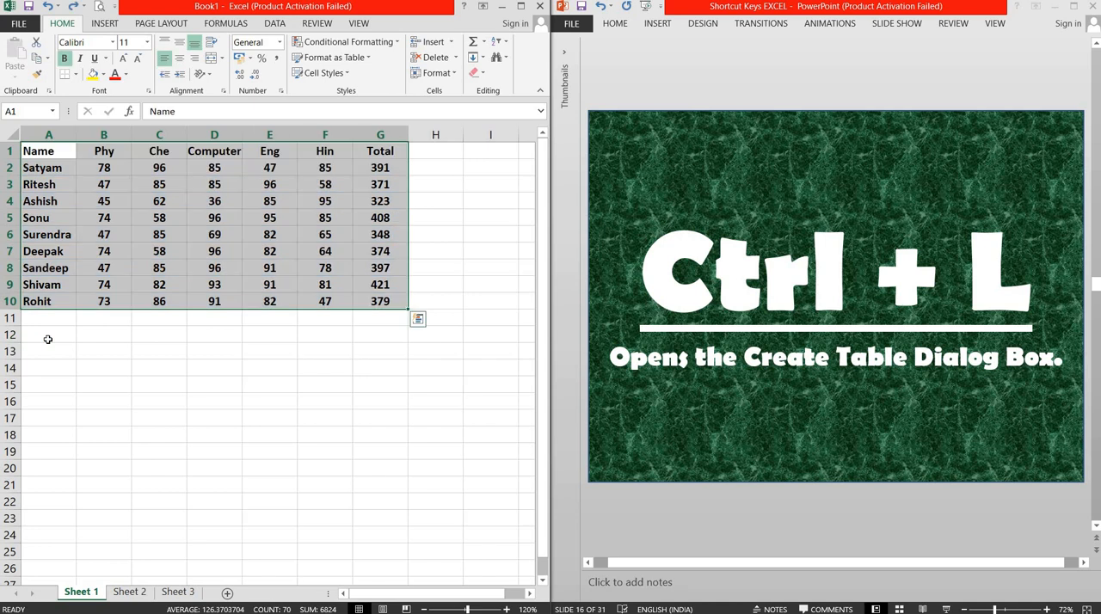
click(41, 153)
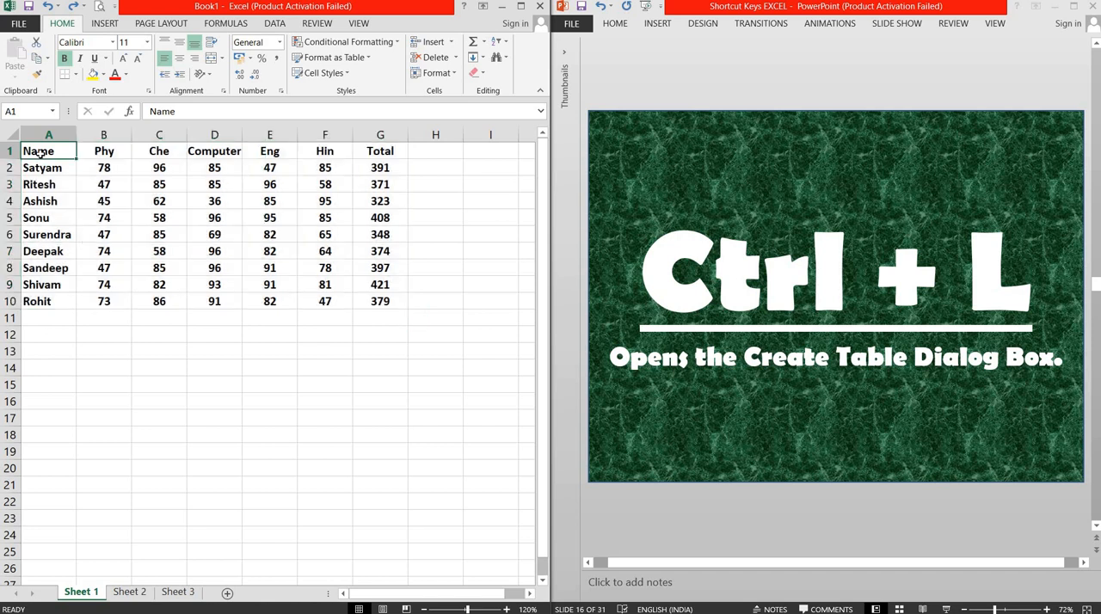
Step: Switch to the PowerPoint presentation to advance it to slide 18 about creating a new workbook, and select cell A11 in Excel
click(792, 81)
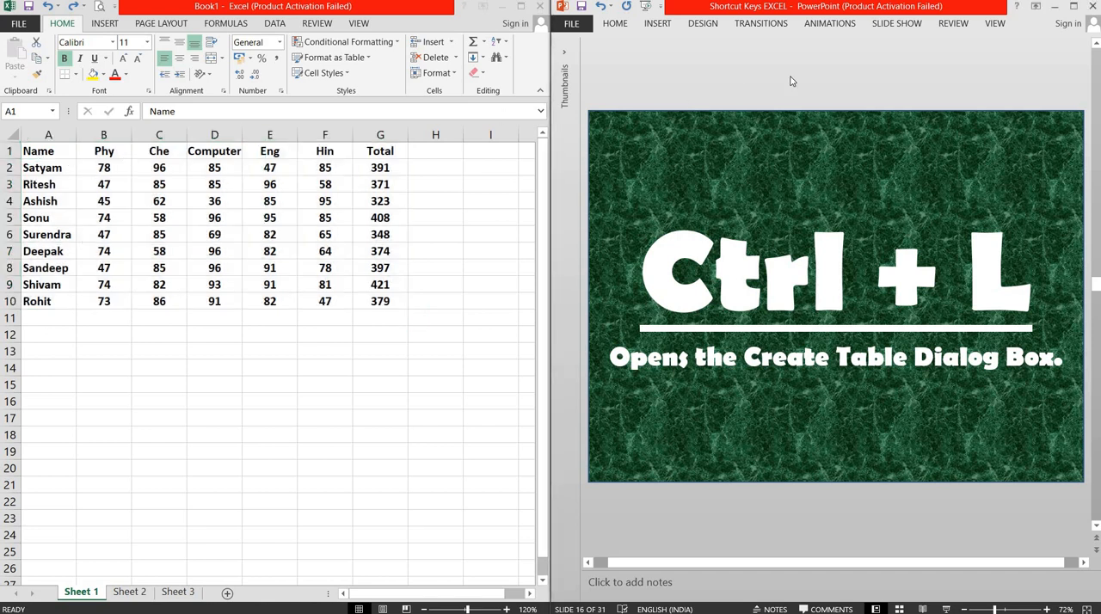
scroll(792, 80, down, 1)
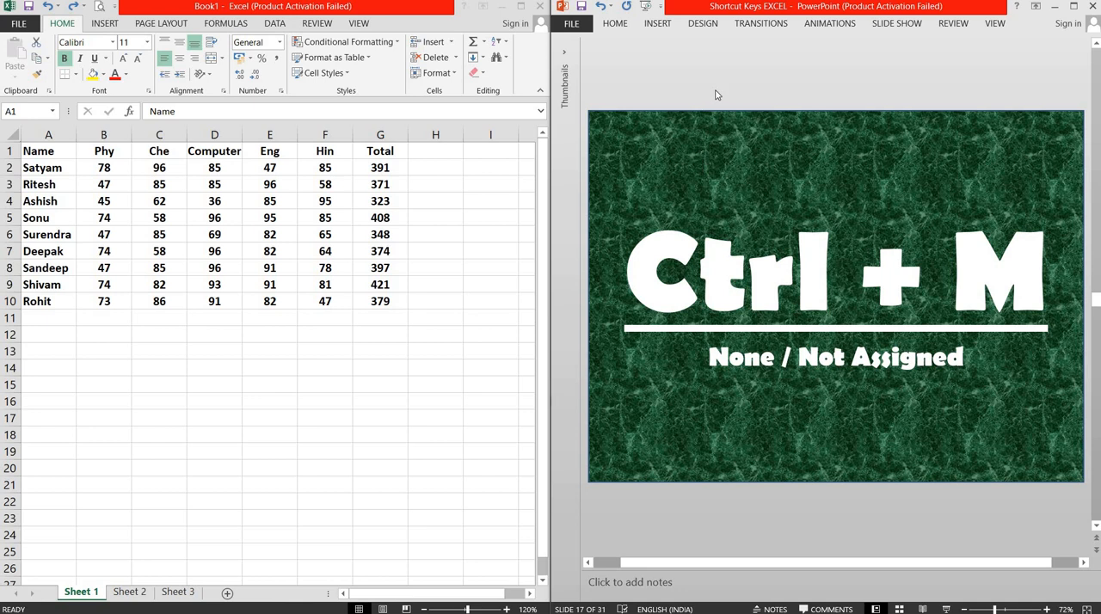
scroll(716, 95, down, 1)
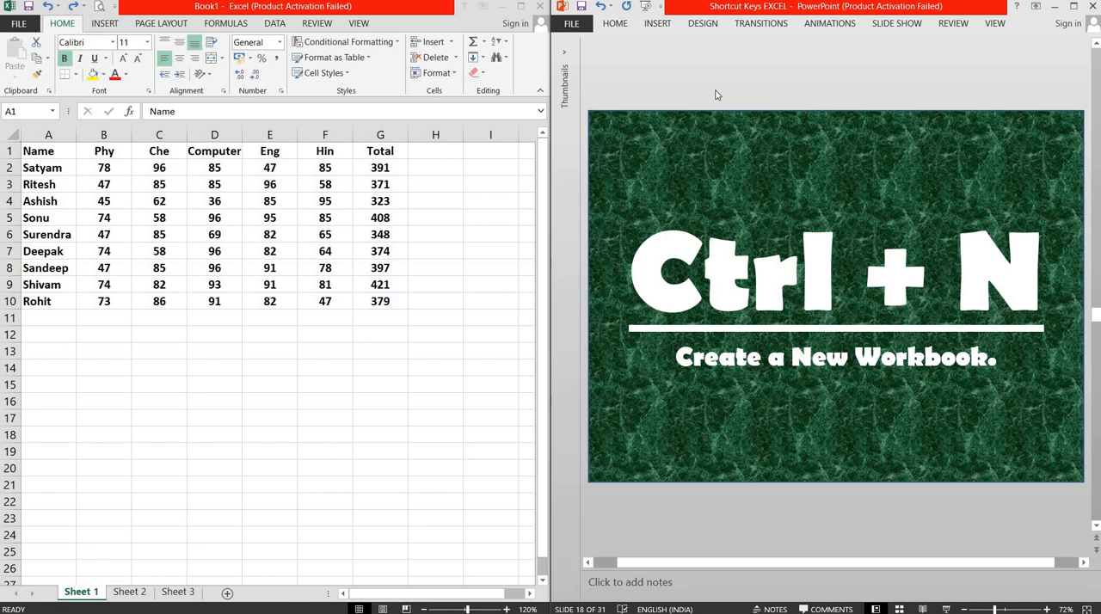
click(42, 318)
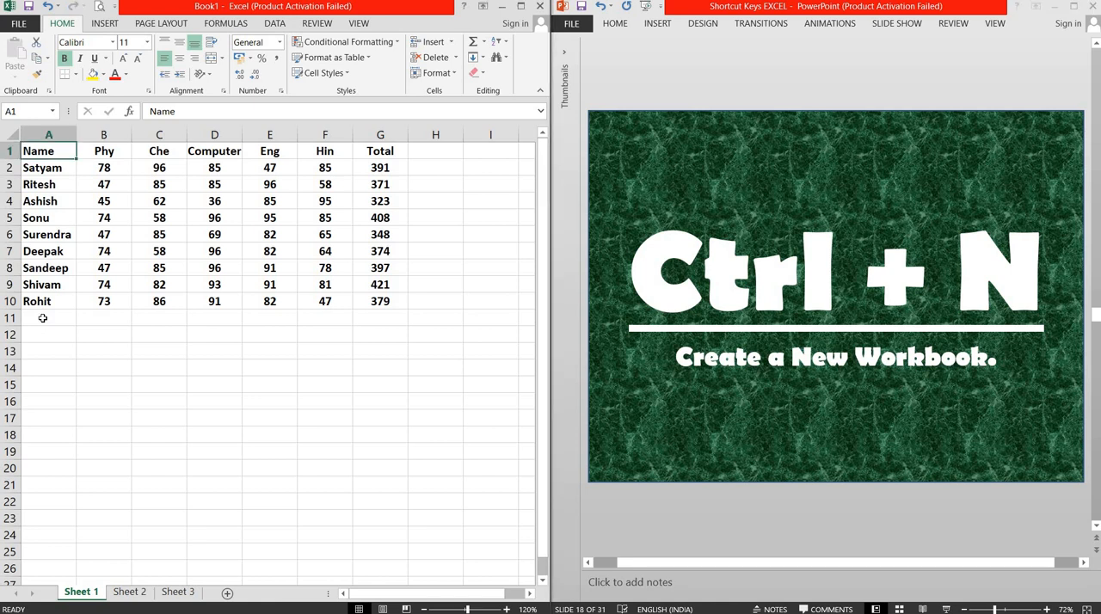
click(42, 319)
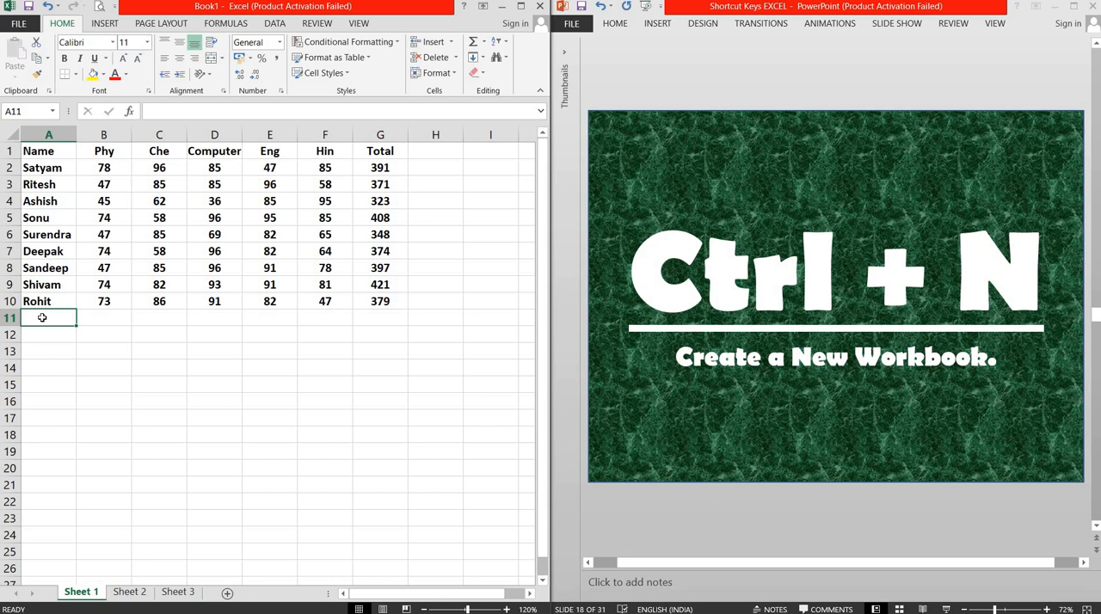
Step: Switch to PowerPoint to advance the presentation to slide 19 about opening a workbook, and return to cell A11 in Excel
click(652, 79)
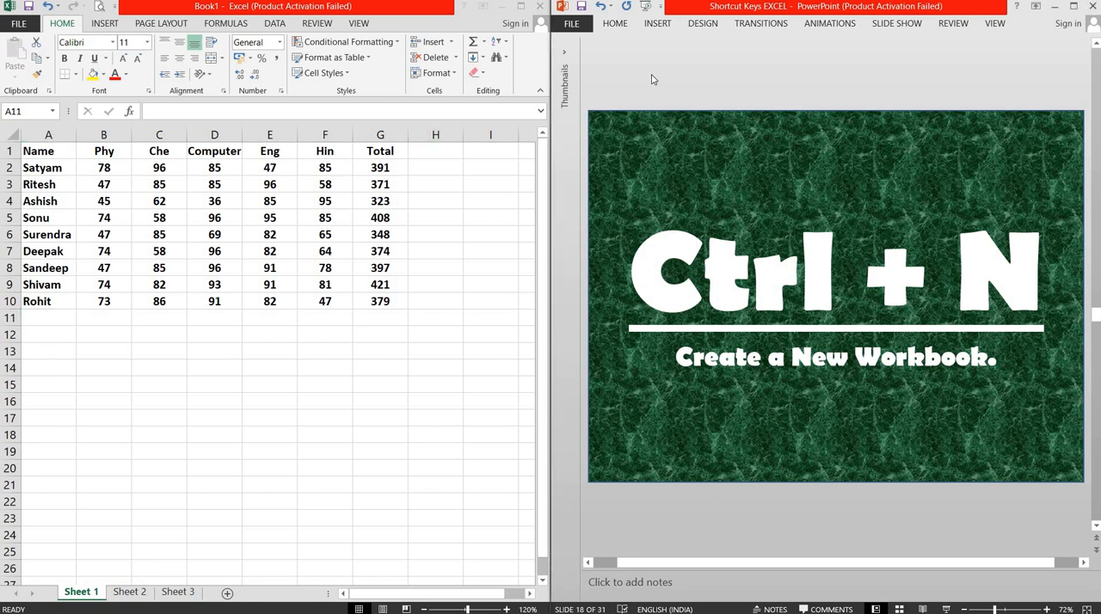
key(Page_Down)
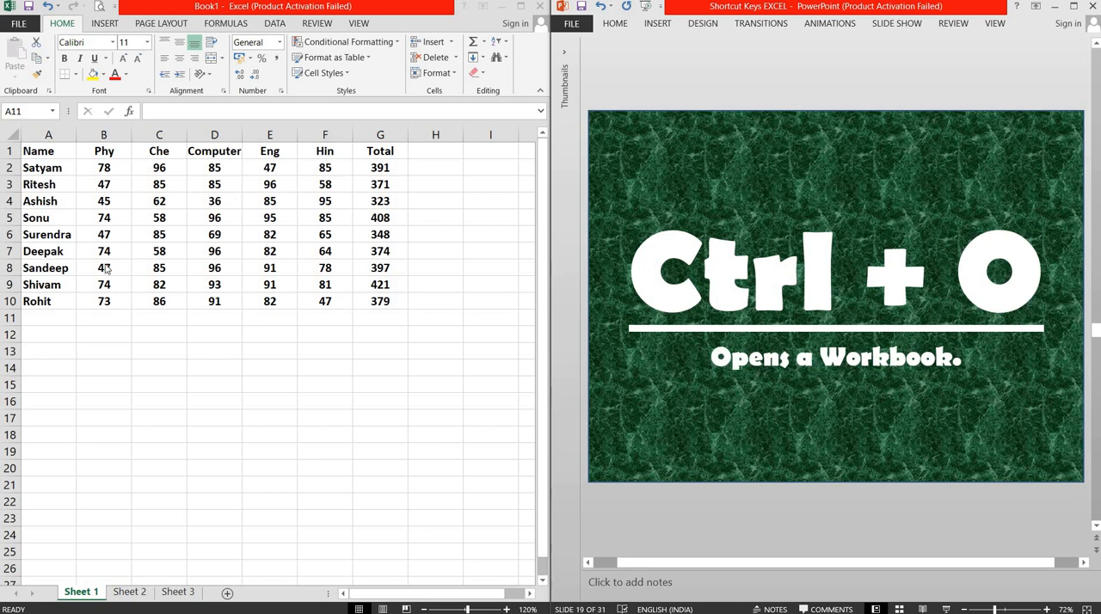
click(34, 315)
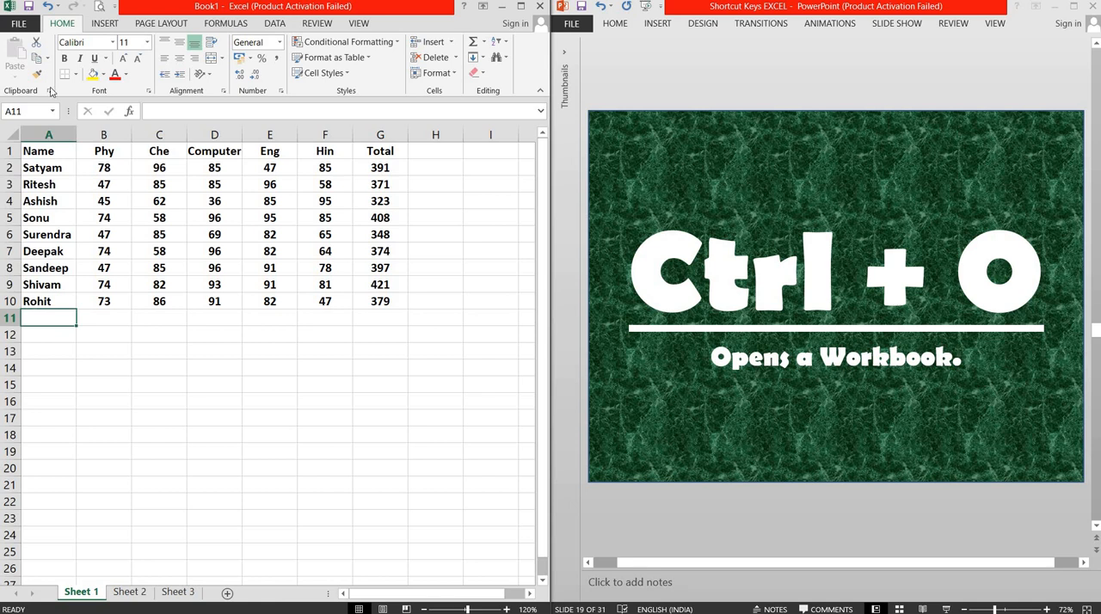
Step: View the workbook's file information and the list of recent workbooks to open, and return to the sheet
click(19, 25)
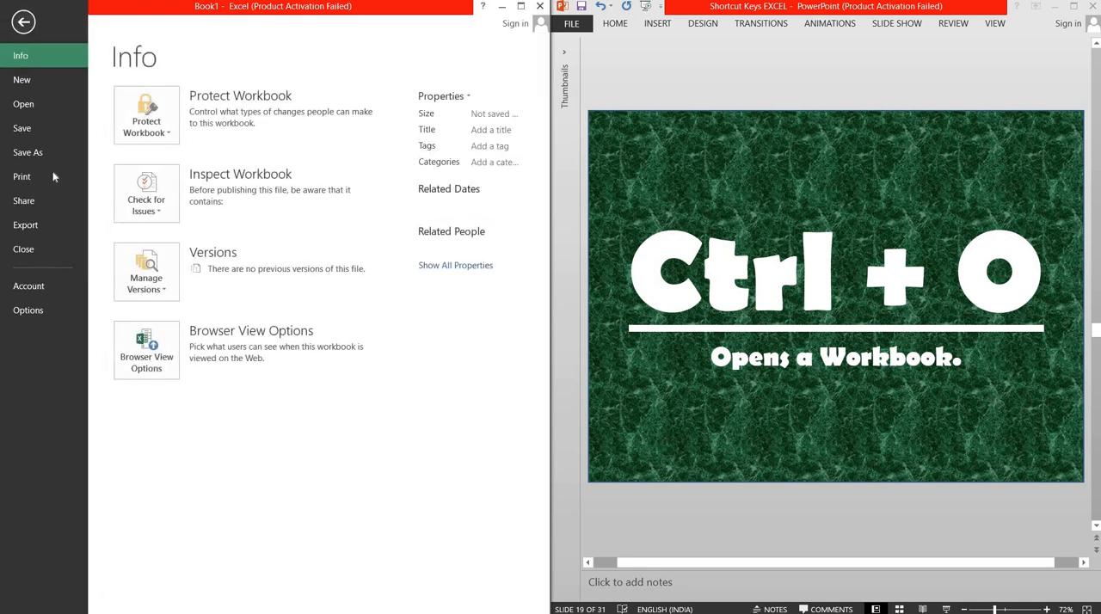
click(23, 23)
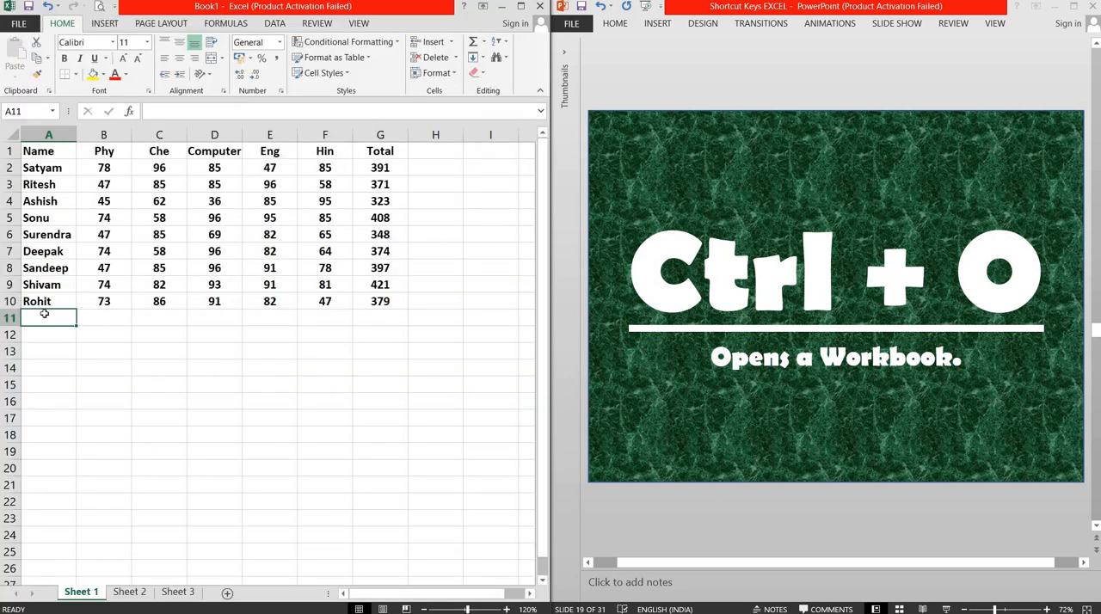
key(ctrl+o)
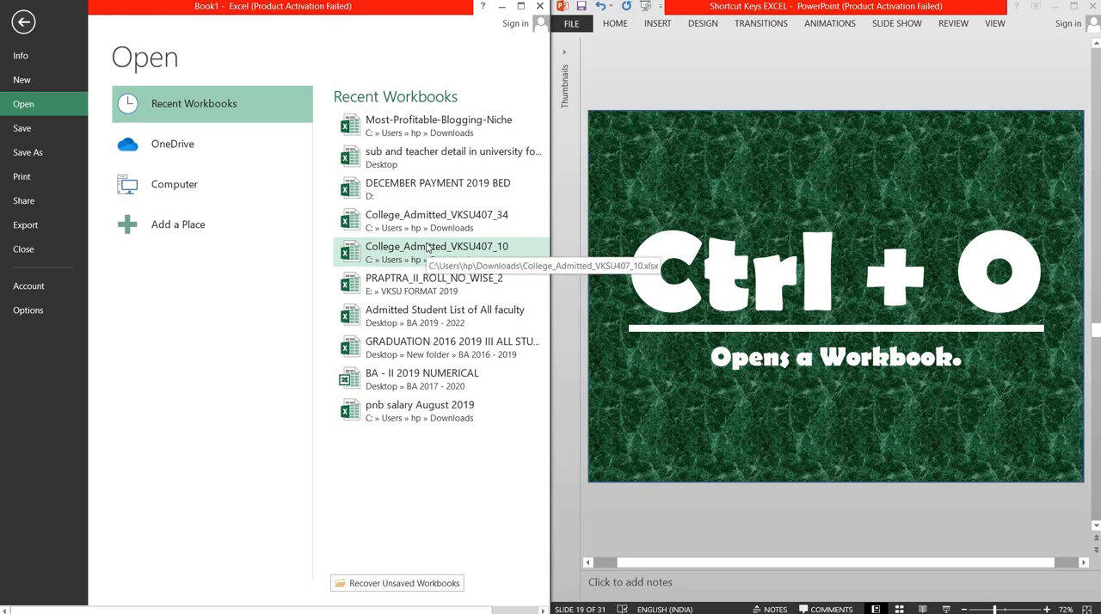
click(23, 24)
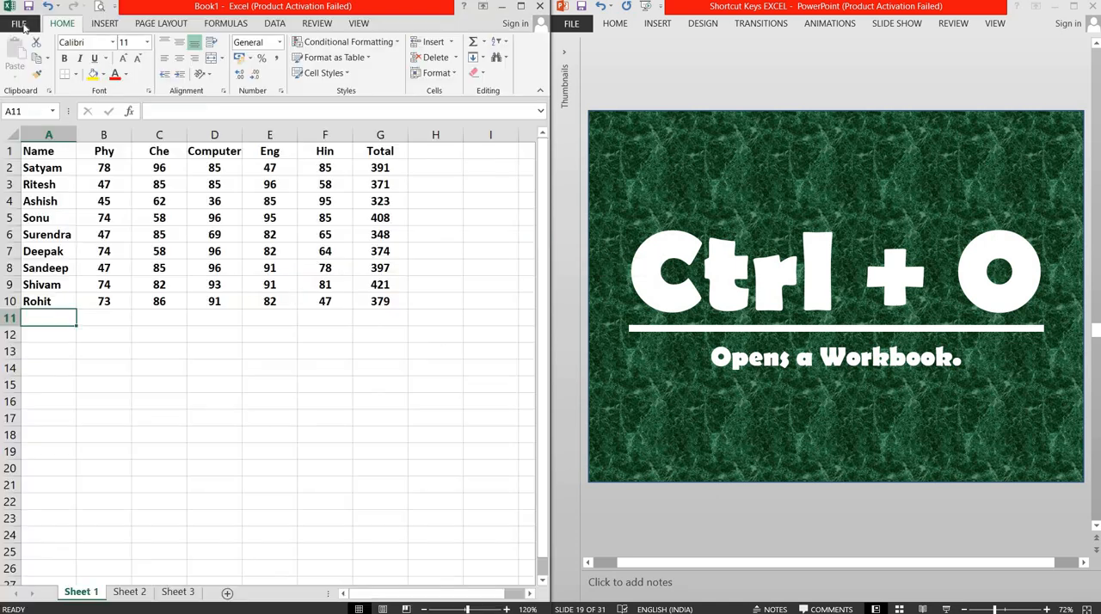
Step: Switch to PowerPoint to advance the presentation to slide 20 about printing the current sheet, and select cell A1 in Excel
click(753, 86)
scroll(753, 86, down, 1)
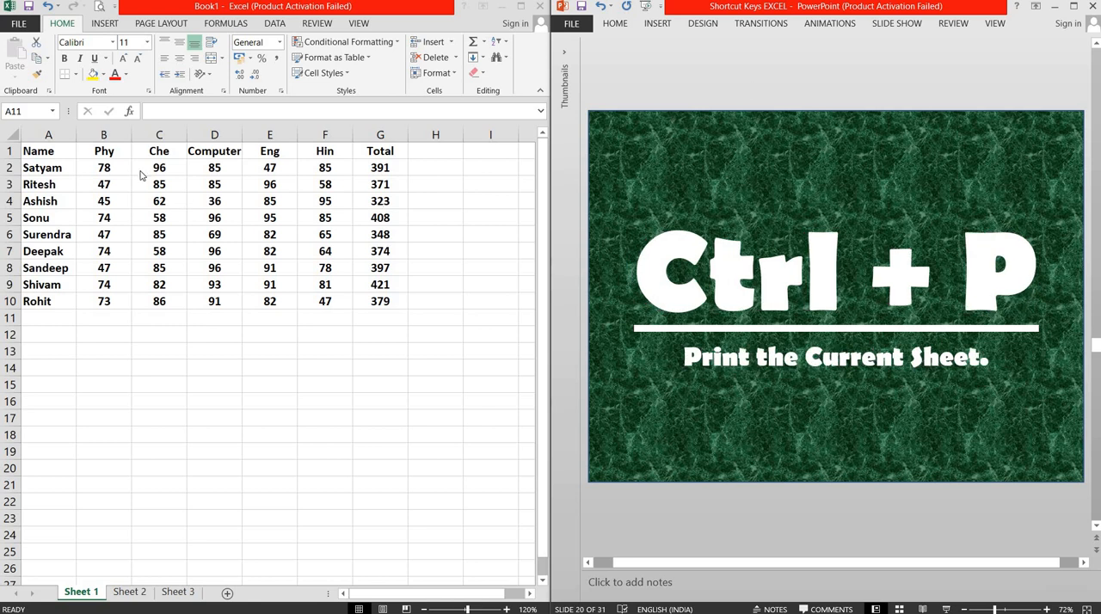
click(42, 152)
click(42, 152)
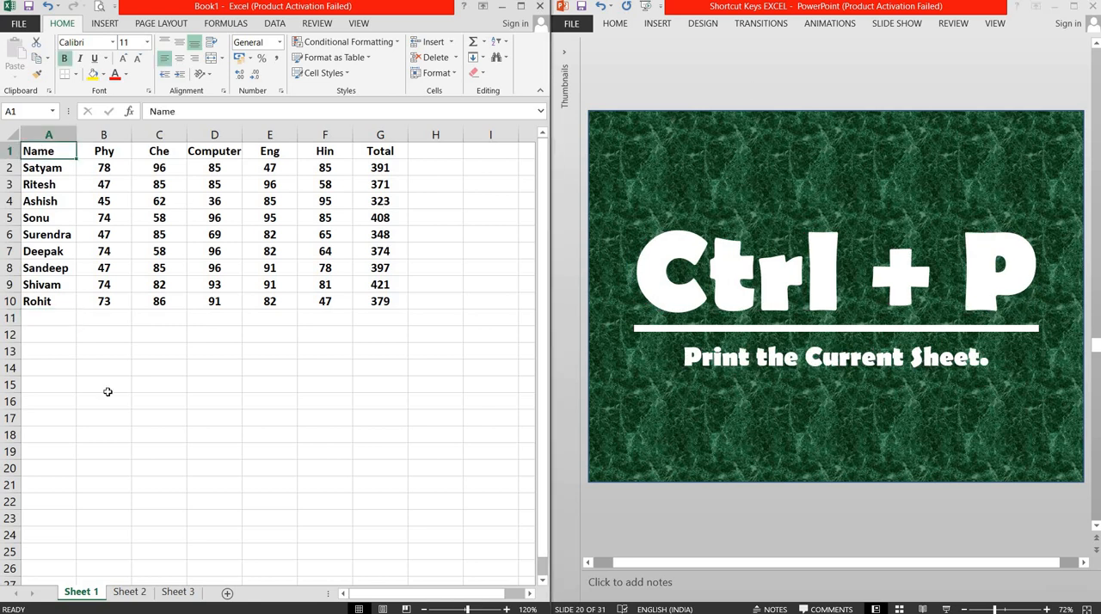
Step: Show the print settings for Sheet 1, raise the number of copies to 4, and set it back to 1
key(ctrl+p)
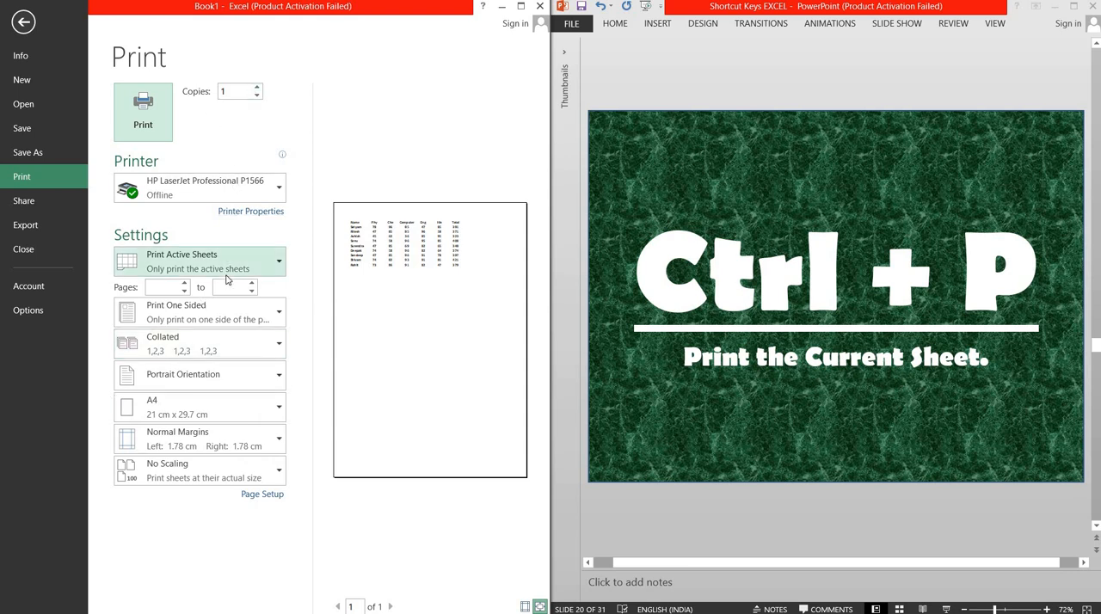
click(257, 87)
click(257, 87)
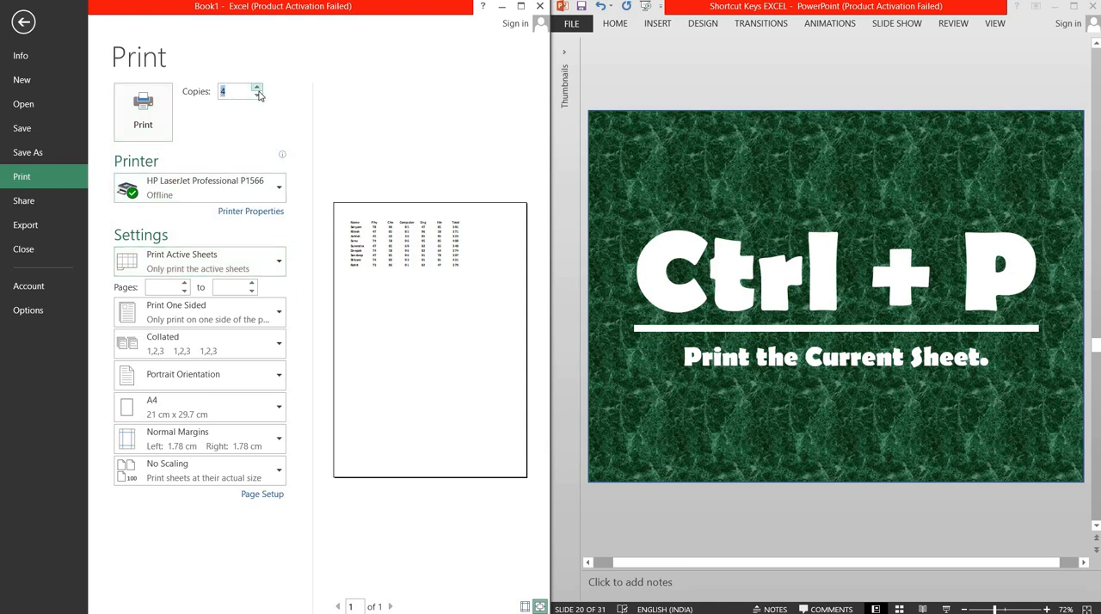
click(257, 96)
click(257, 95)
Step: Set the print orientation to landscape and view the available paper sizes without changing the paper size
click(219, 379)
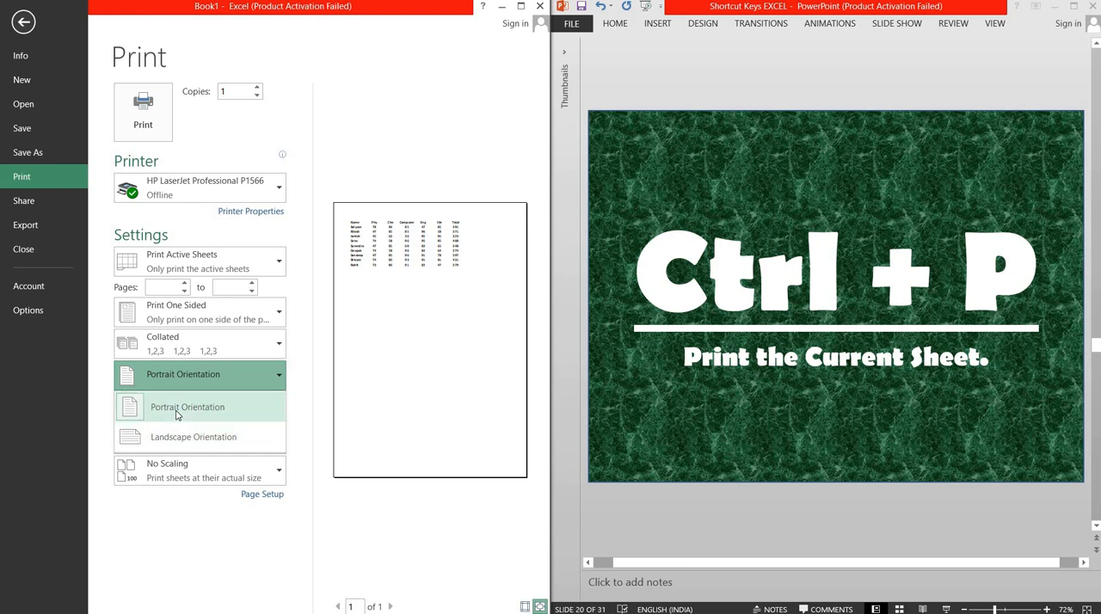
click(176, 437)
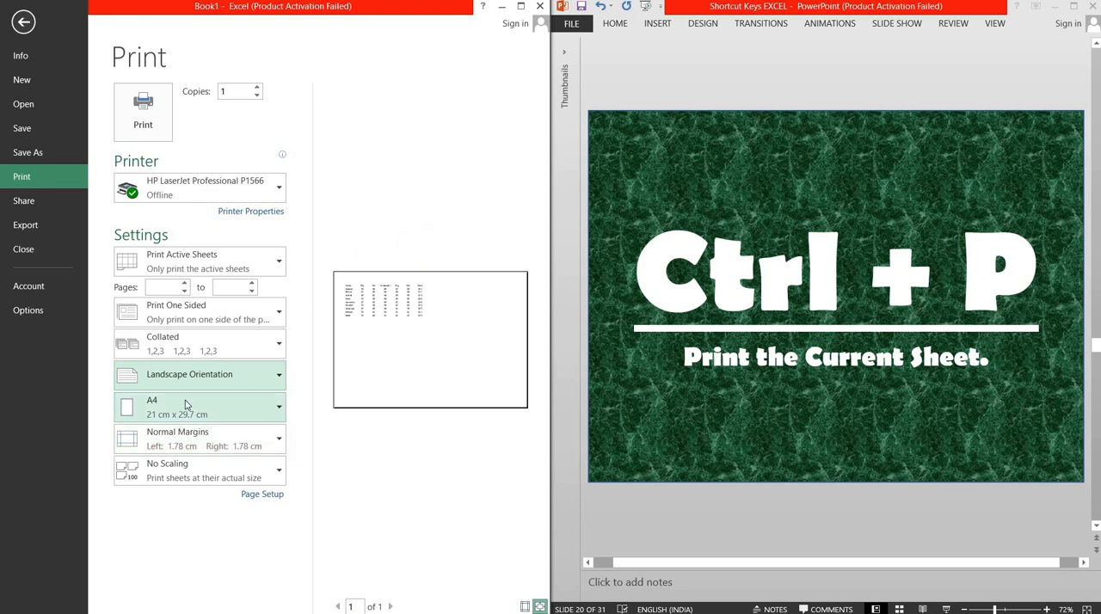
click(185, 400)
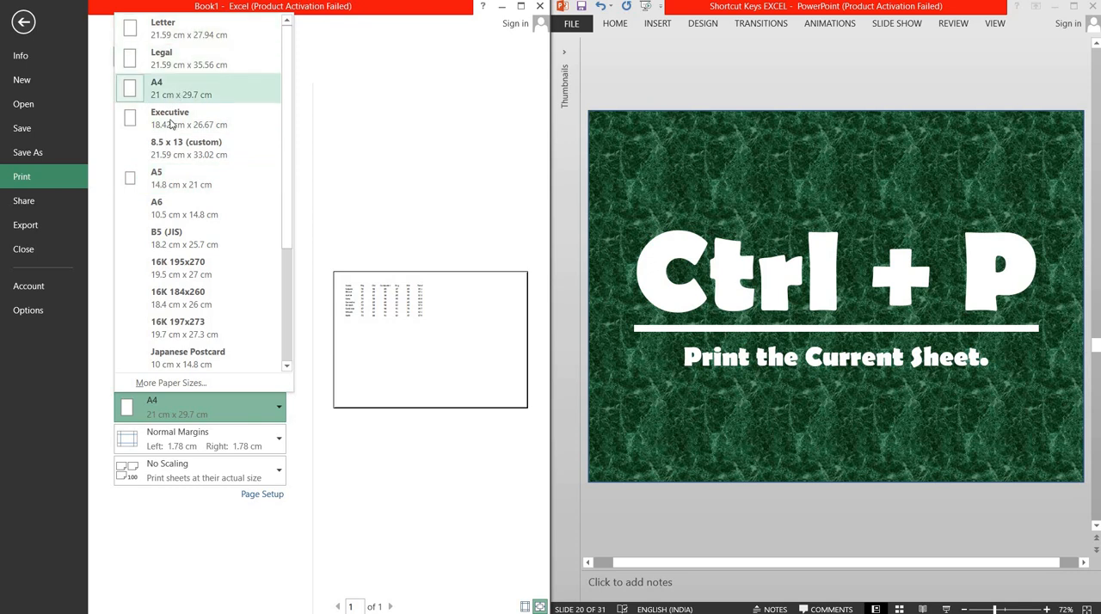
click(313, 135)
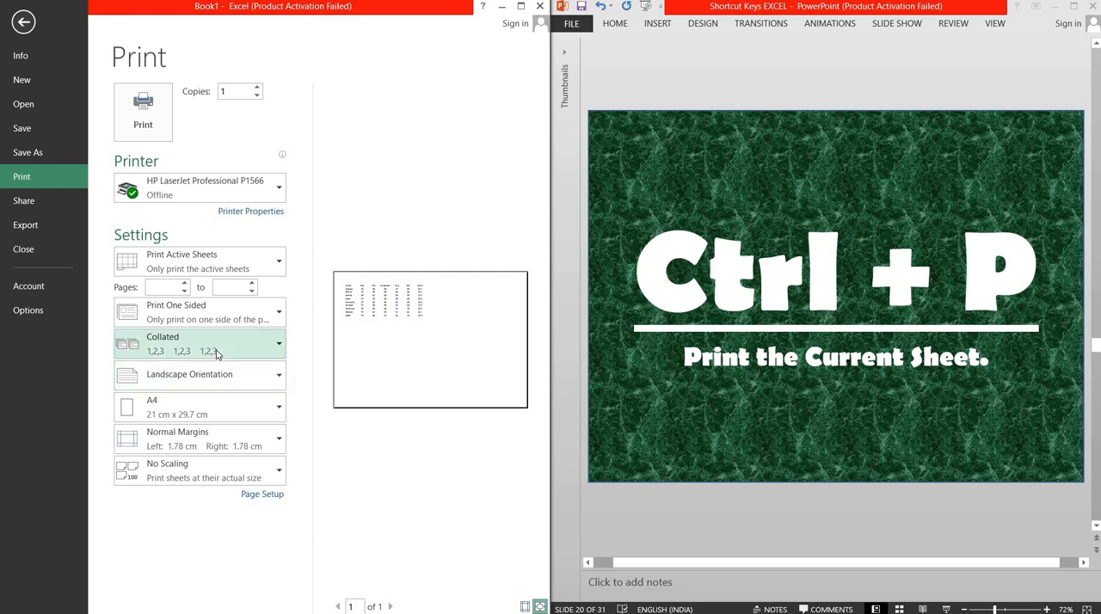
Step: Set the print orientation back to portrait and return to the sheet
click(207, 382)
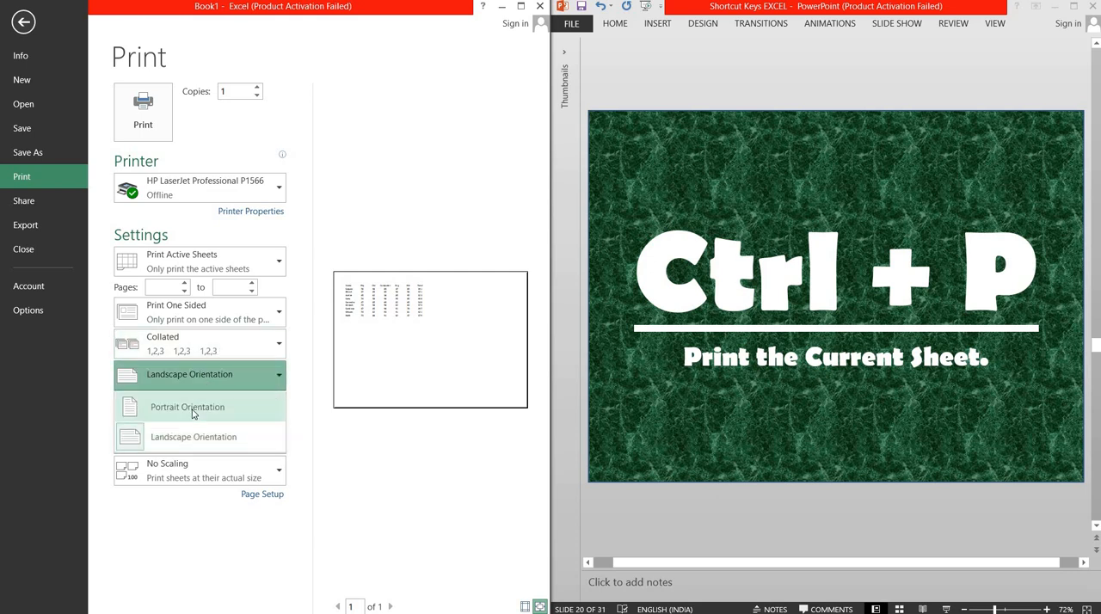
click(189, 407)
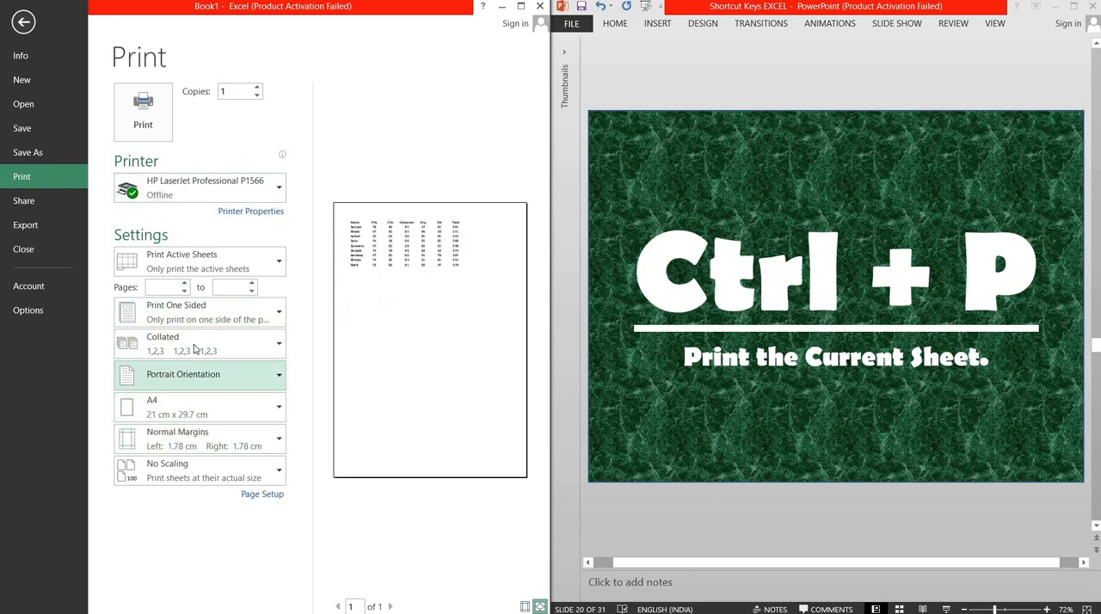
click(23, 23)
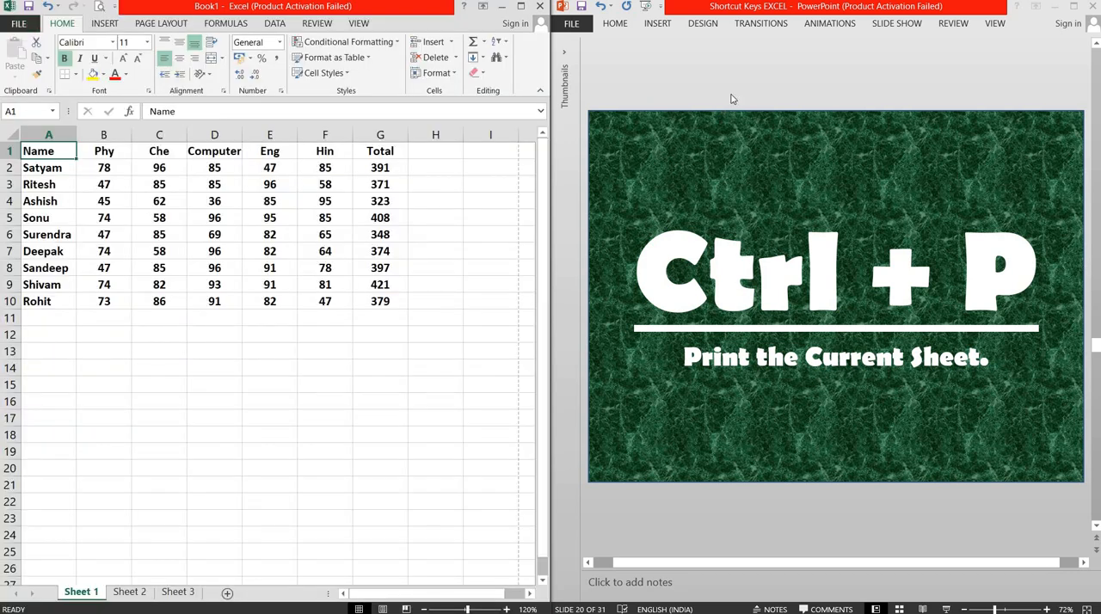
Step: Switch to PowerPoint to advance the presentation to slide 21 about Quick Analysis, and select cell A1 in Excel
click(731, 99)
key(Page_Down)
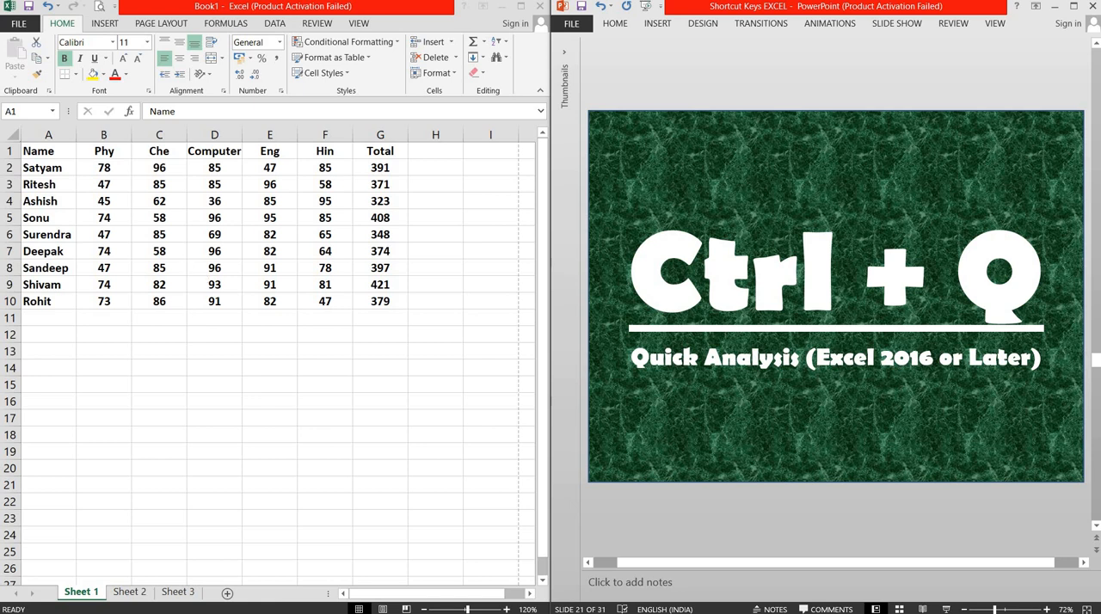
click(37, 158)
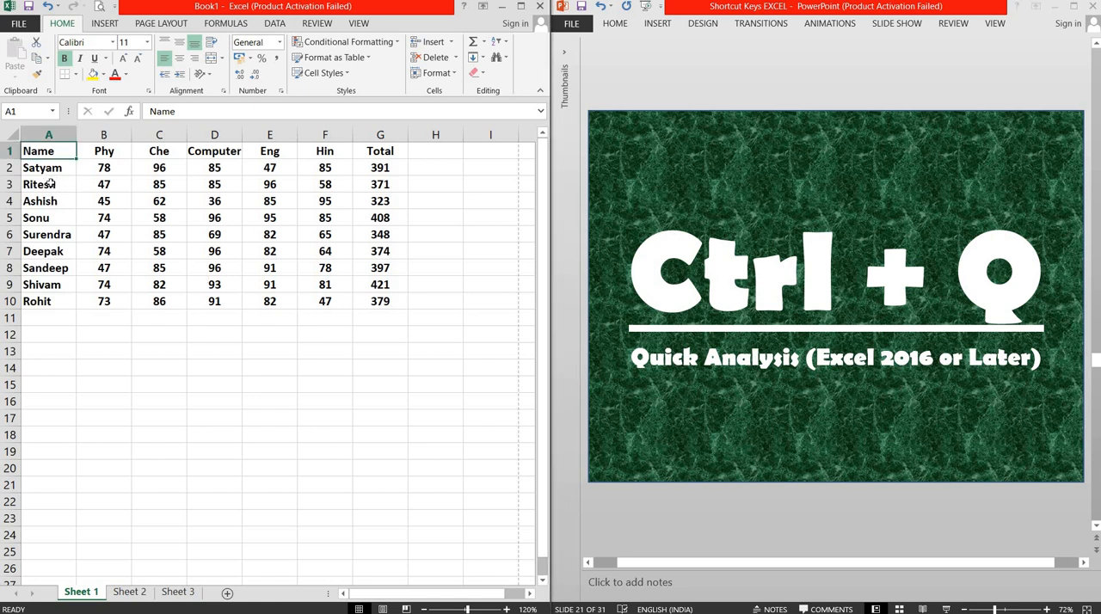
Step: Open Quick Analysis for the marks table A1:G10, look through its charts, totals, tables and sparklines options, and close it
key(ctrl+a)
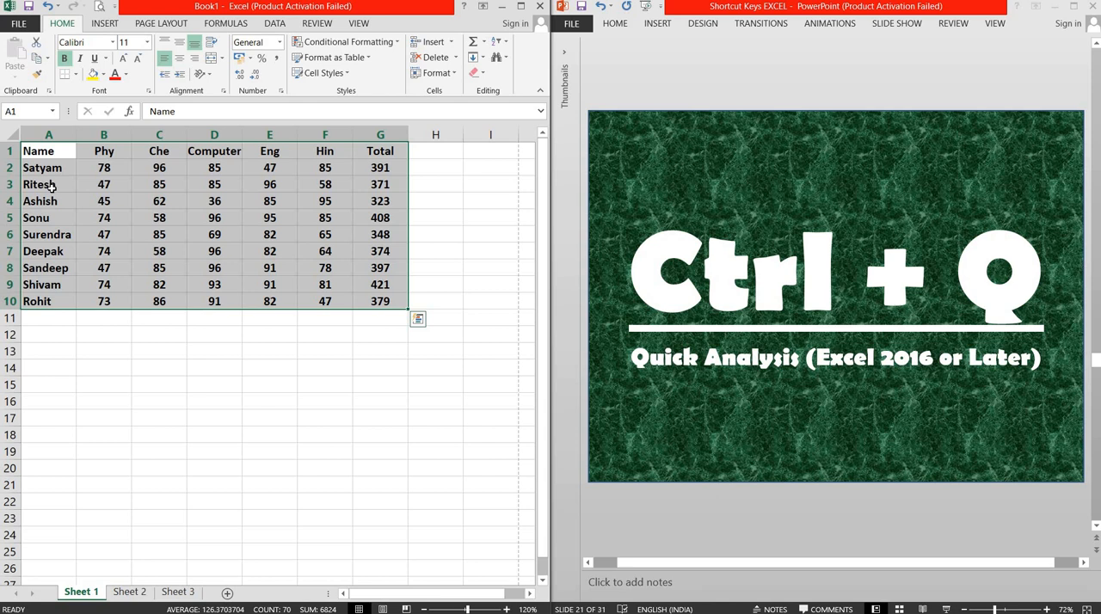
key(ctrl+q)
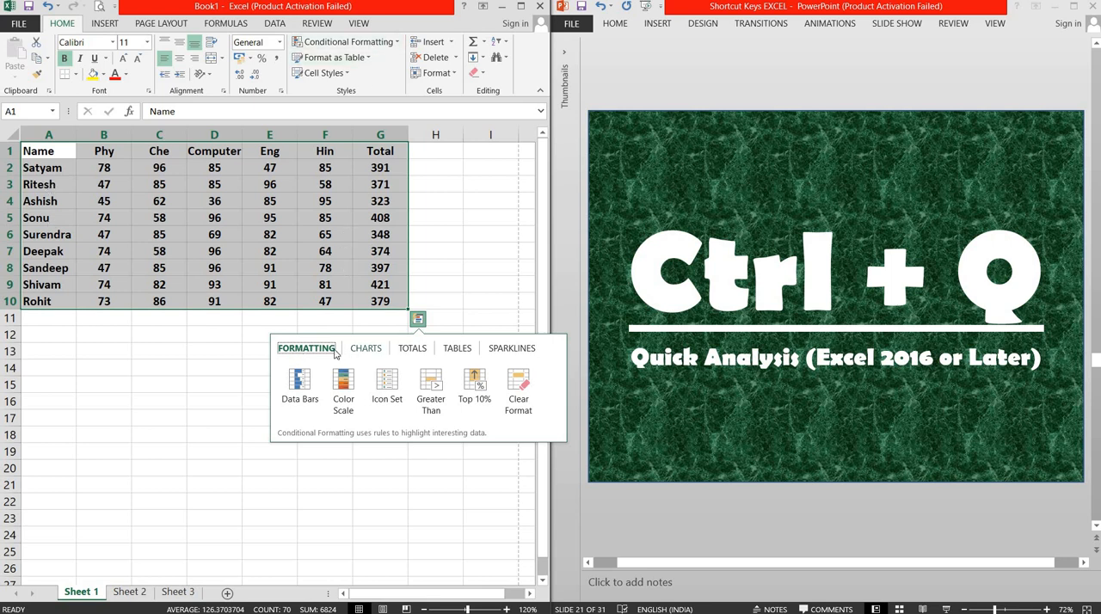
click(364, 349)
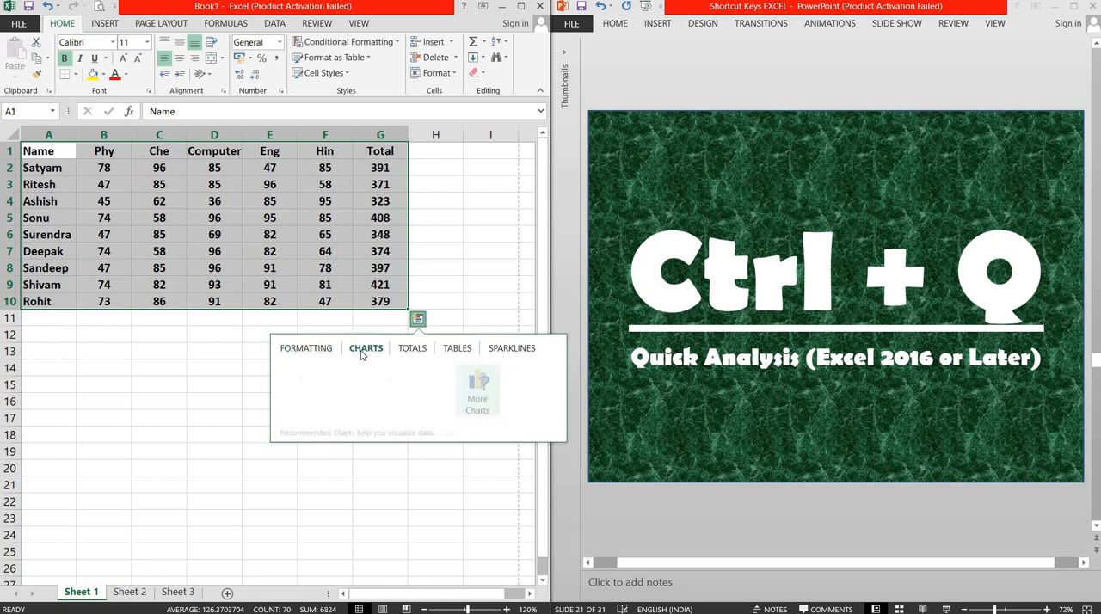
click(418, 351)
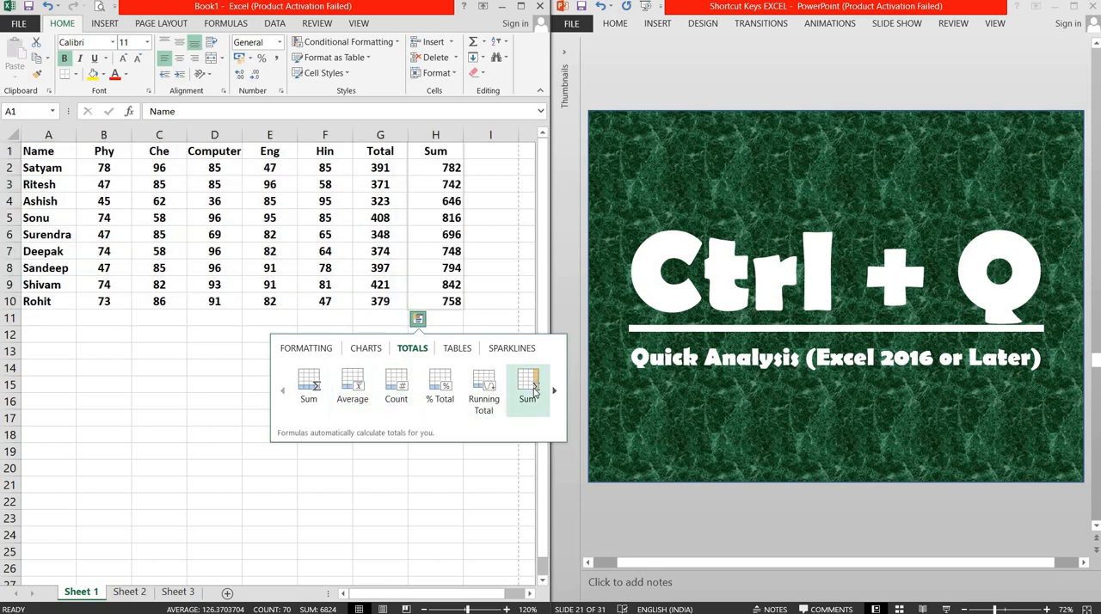
click(457, 348)
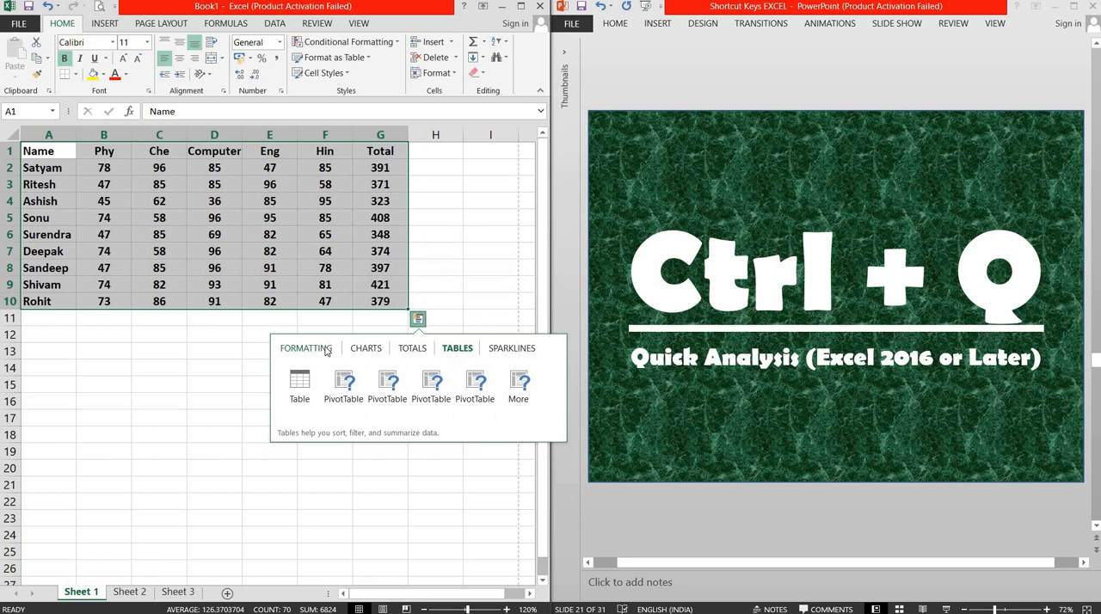
click(512, 349)
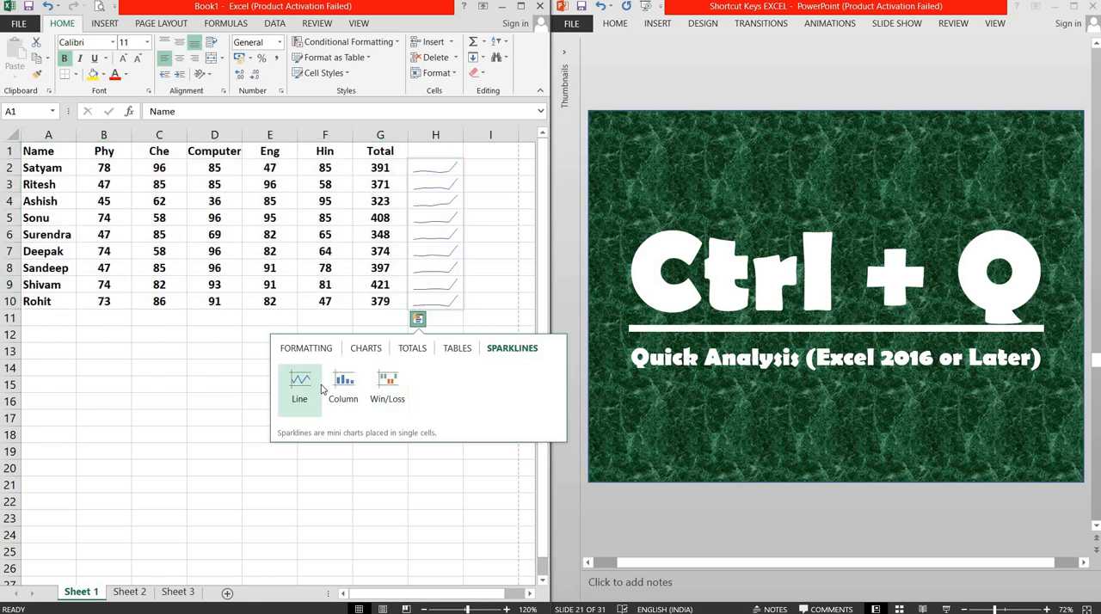
click(151, 384)
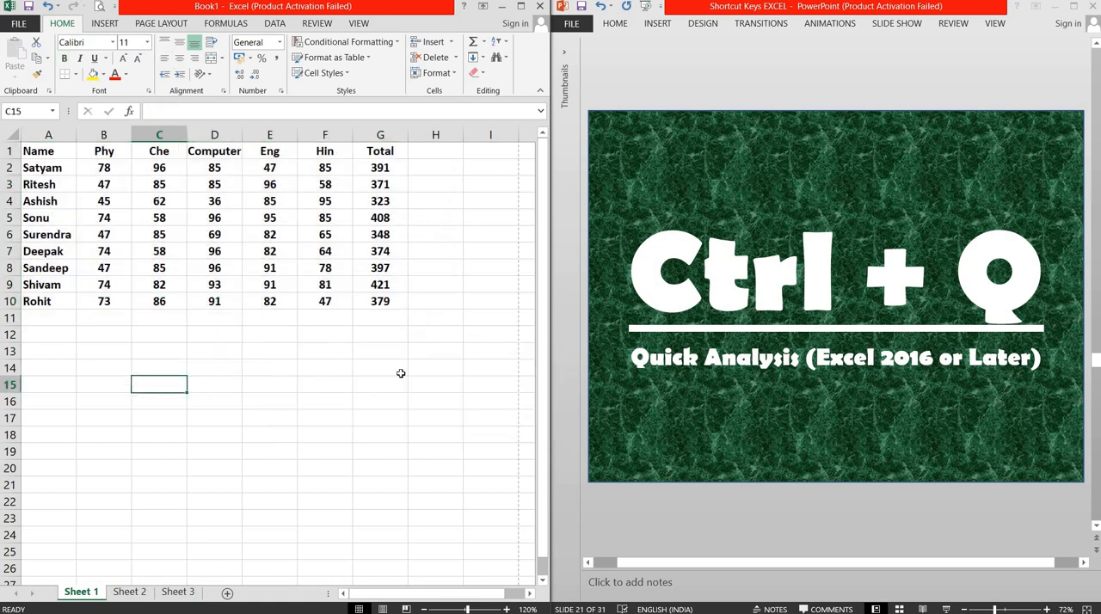
Step: Switch to PowerPoint to advance the presentation to slide 22 about Fill Right, and select cell A15 in Excel
click(802, 83)
scroll(801, 84, down, 1)
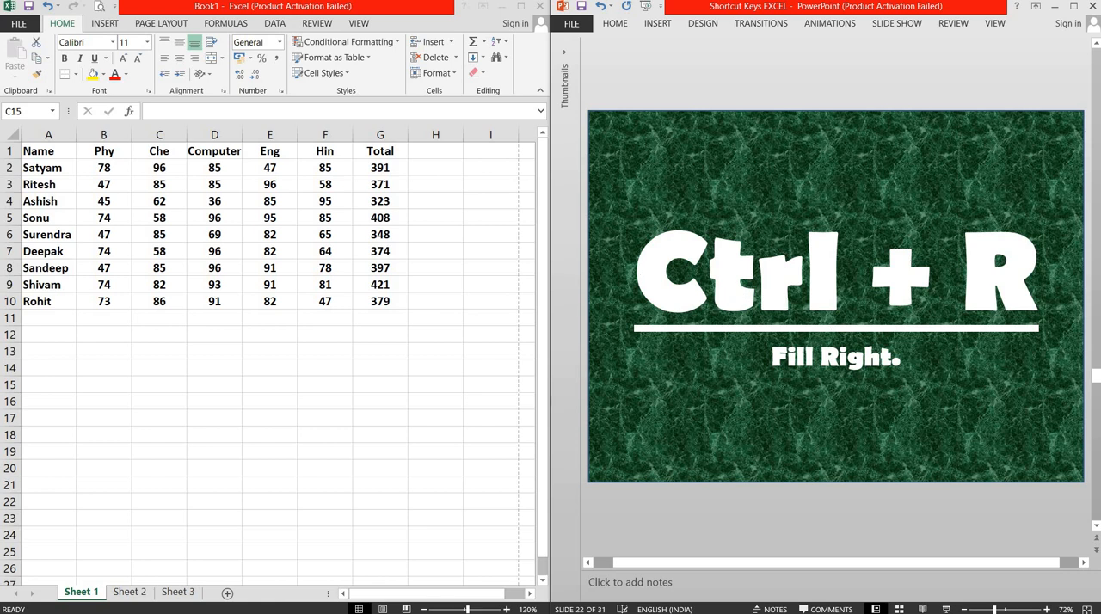
click(47, 388)
click(41, 385)
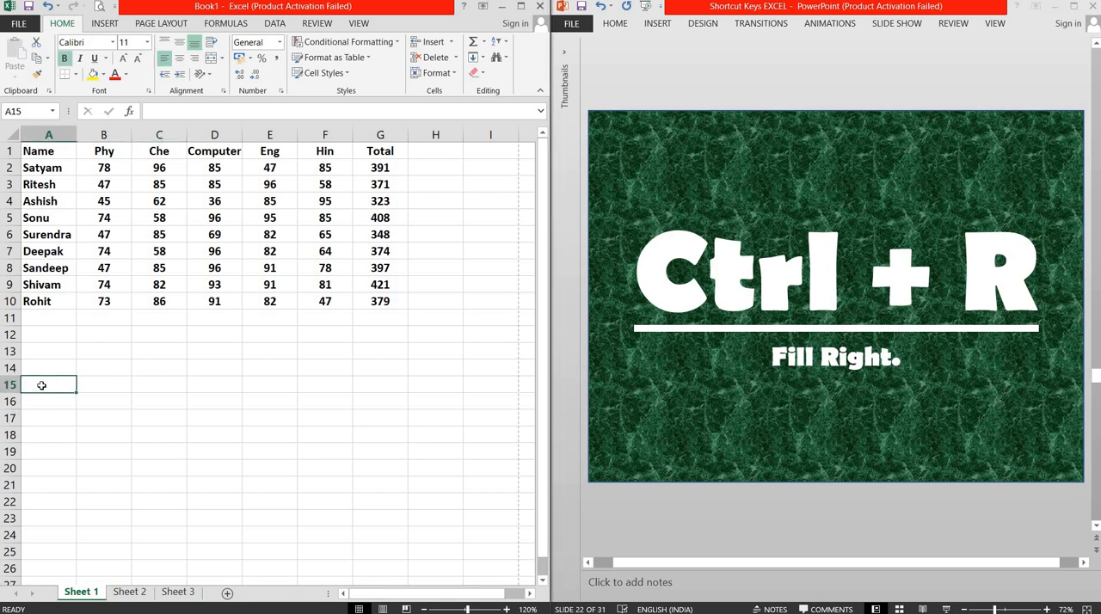
Step: Enter "hello" in cell A15, fill it right through G15, and clear the filled range
text(hello)
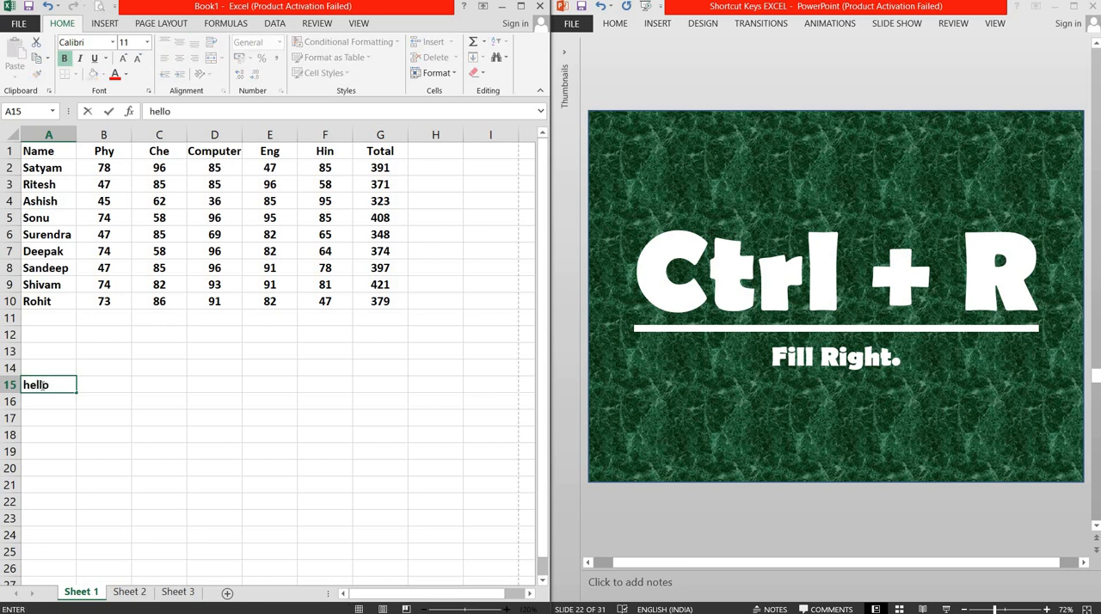
key(Return)
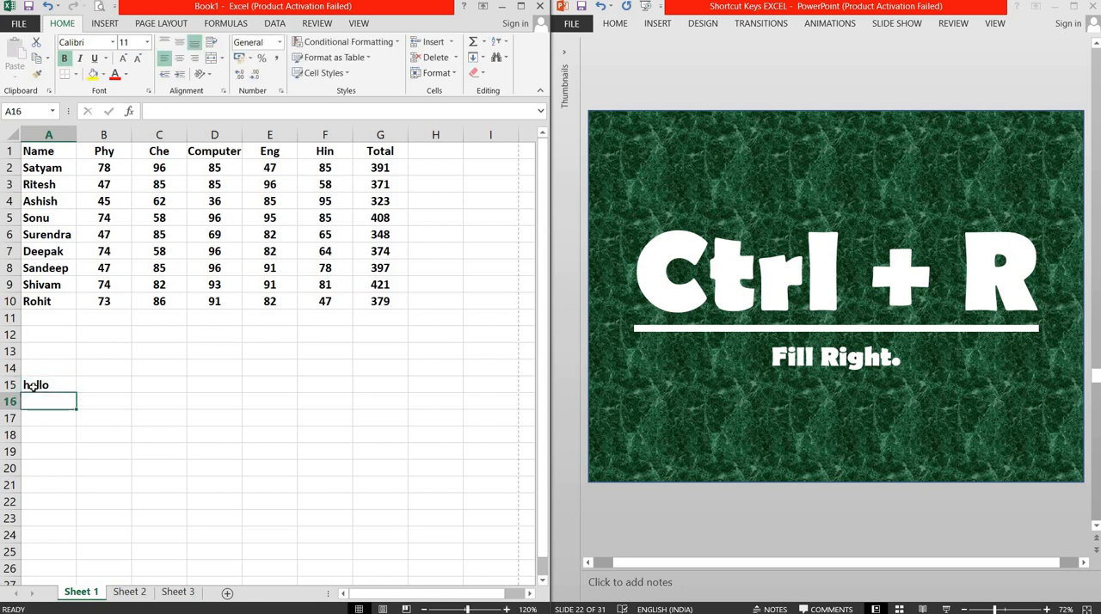
drag(29, 387, 396, 386)
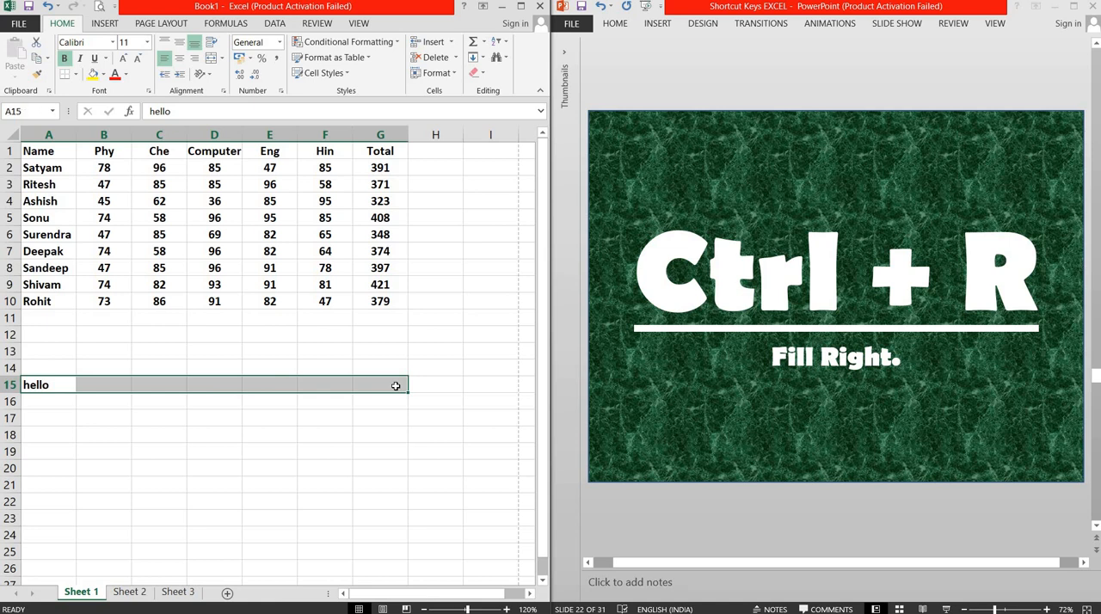
key(ctrl+r)
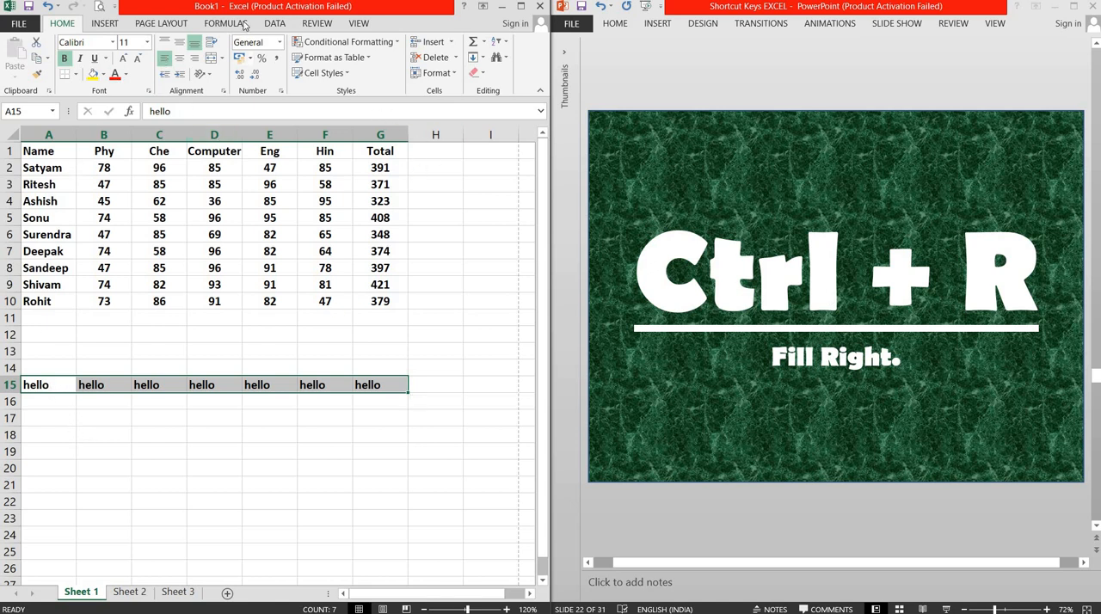
key(Delete)
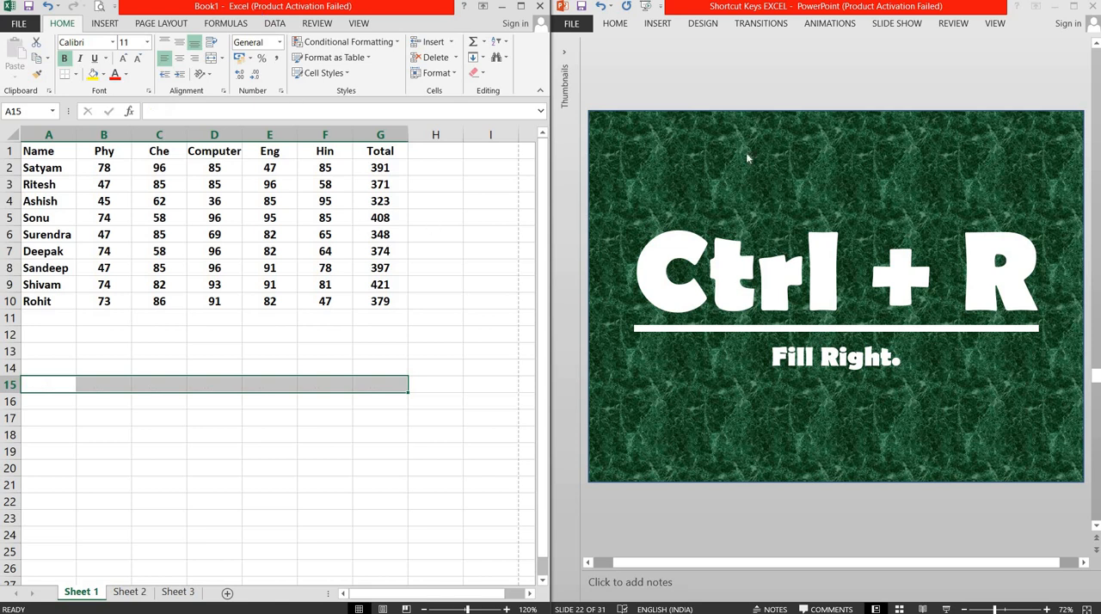
Step: Switch to PowerPoint to advance the presentation to slide 23 about saving the open worksheet, and return to Excel
click(746, 89)
scroll(745, 89, down, 1)
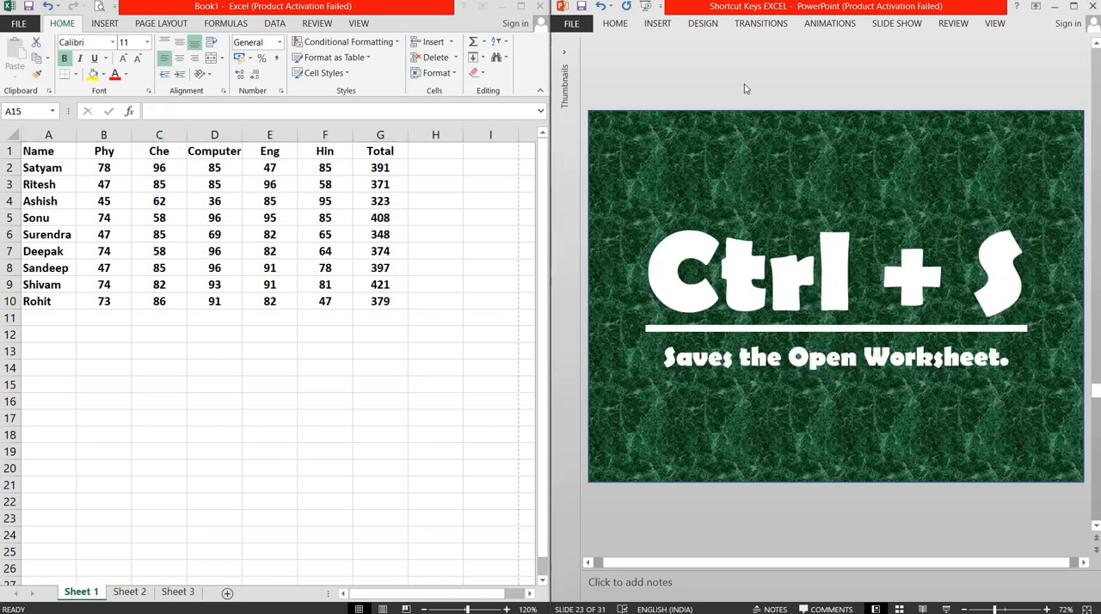
click(135, 386)
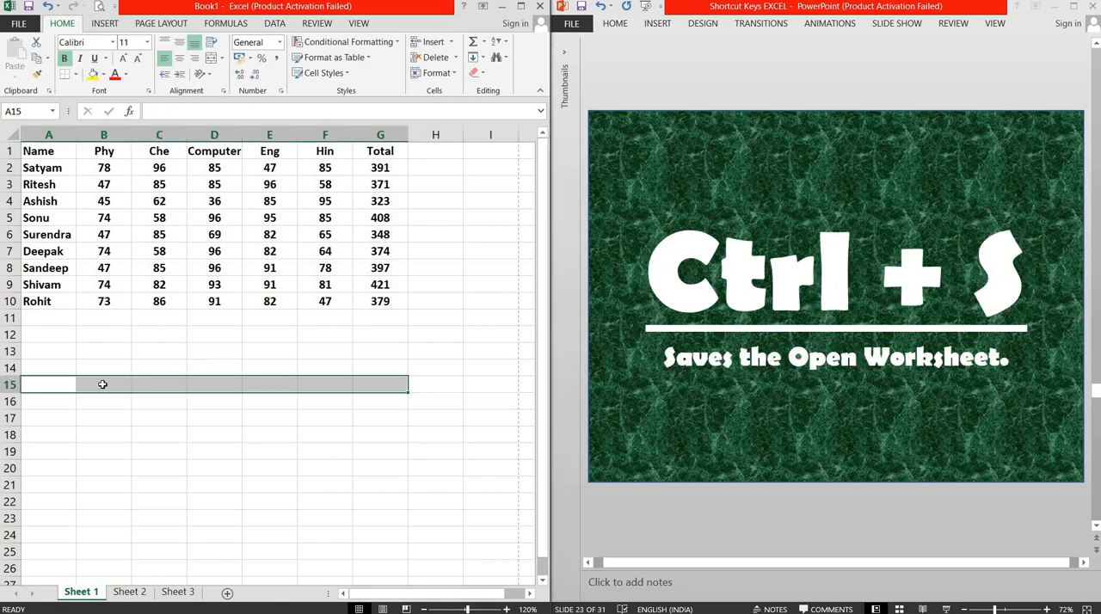
Step: Select cell A1, show the Save As locations for the workbook, and return to the sheet without saving
click(50, 151)
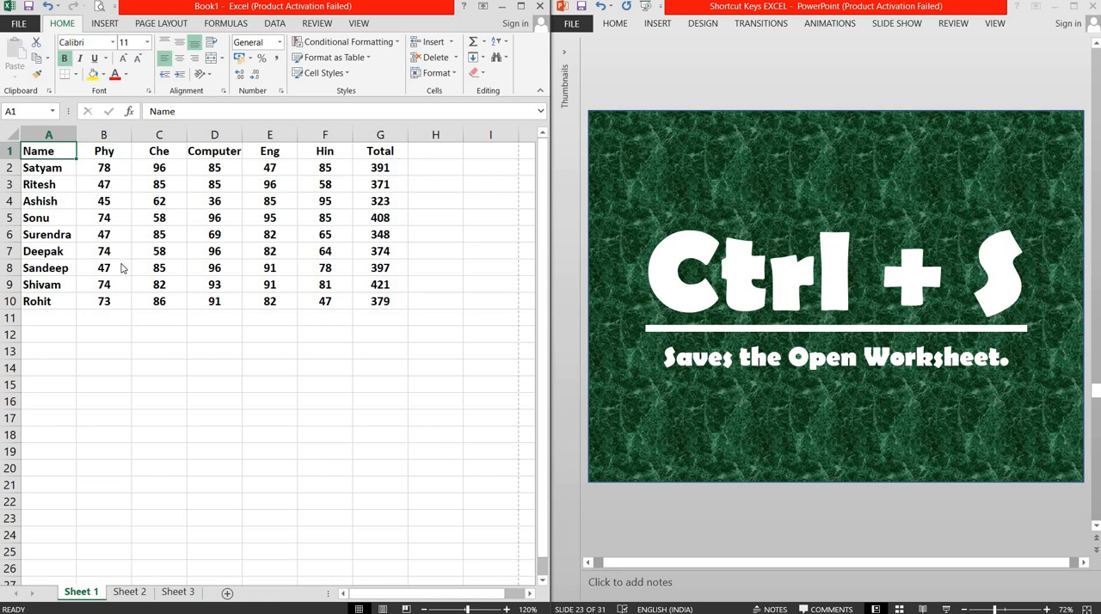
key(ctrl+s)
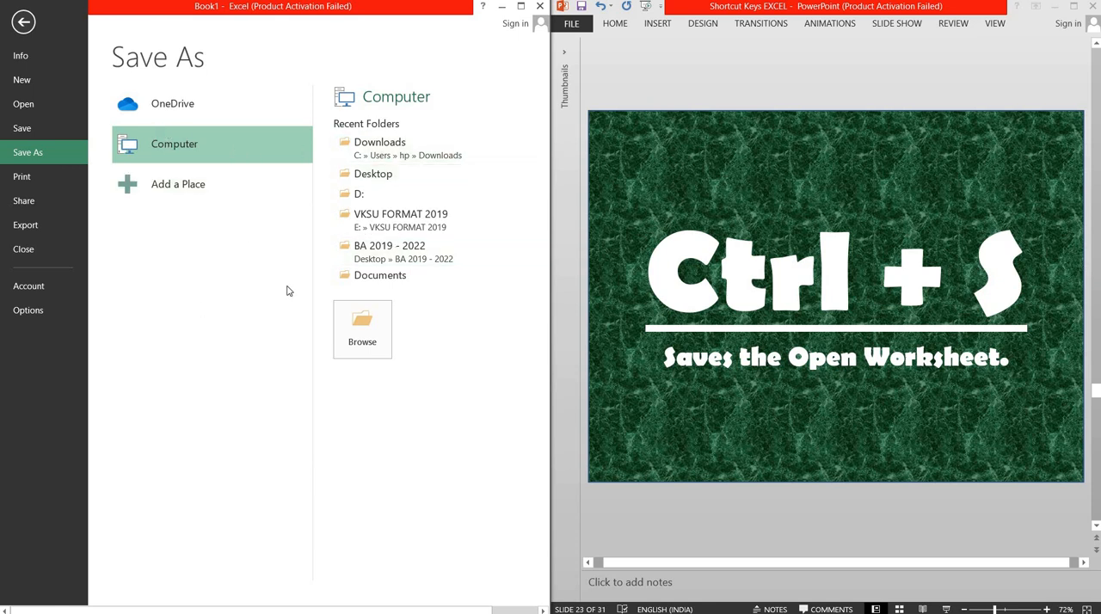
click(23, 28)
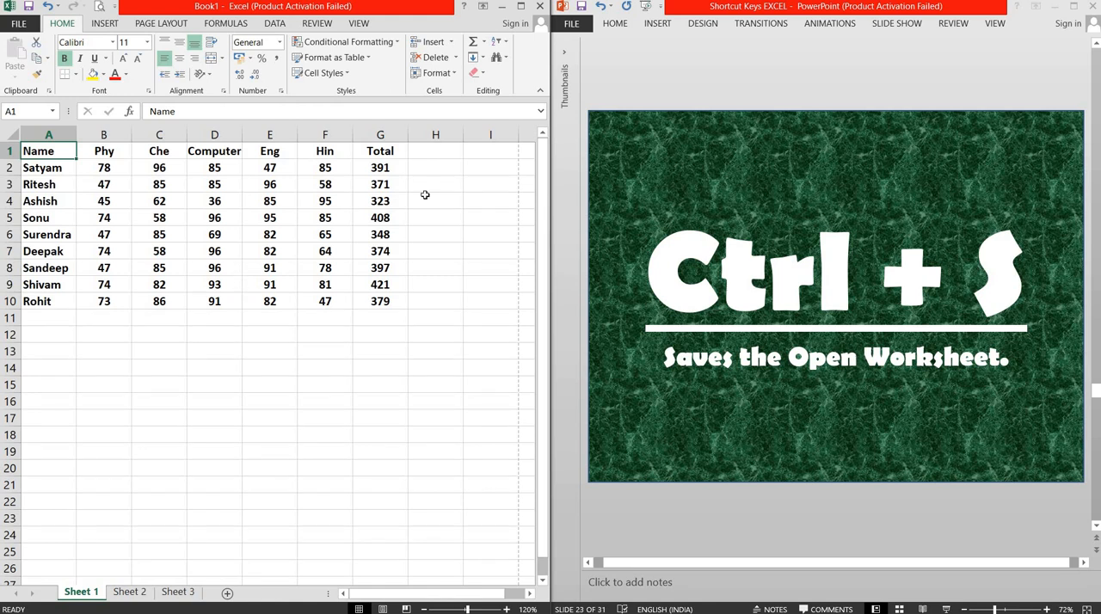
Step: Switch to PowerPoint to advance the presentation to slide 24 about the Create Table dialog, and return to Excel
click(630, 84)
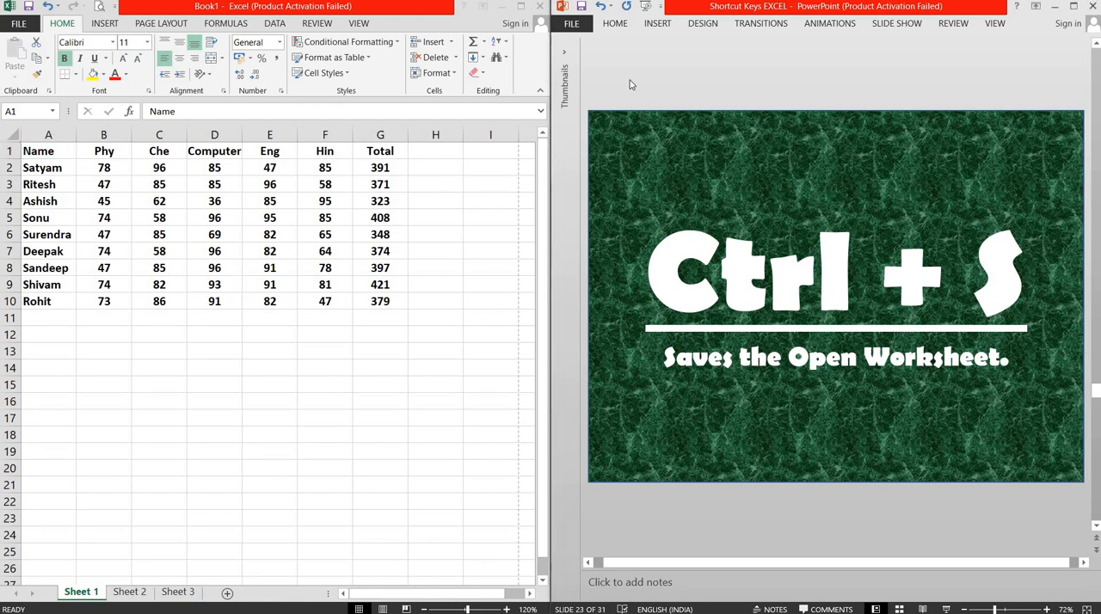
scroll(630, 84, down, 1)
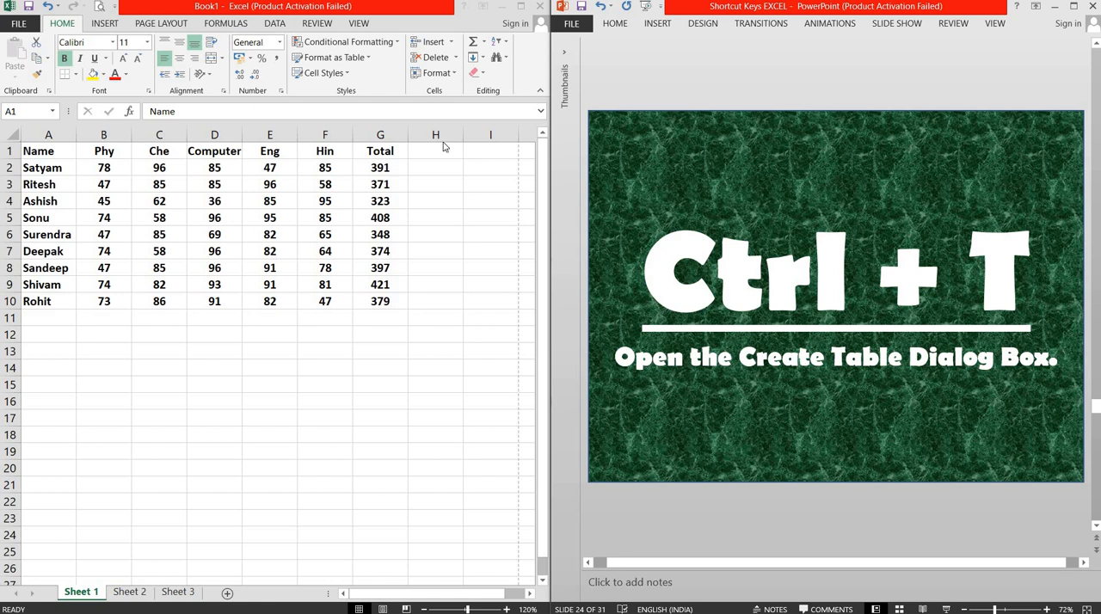
key(alt+Tab)
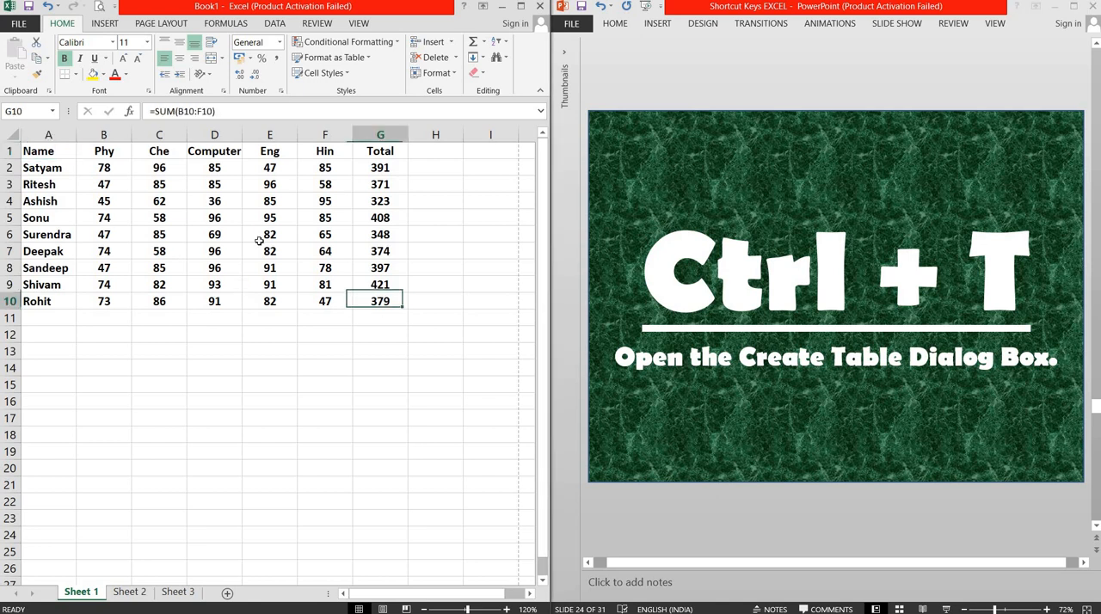
Step: Convert the marks range A1:G10 on Sheet 1 into a table with headers
drag(381, 298, 35, 150)
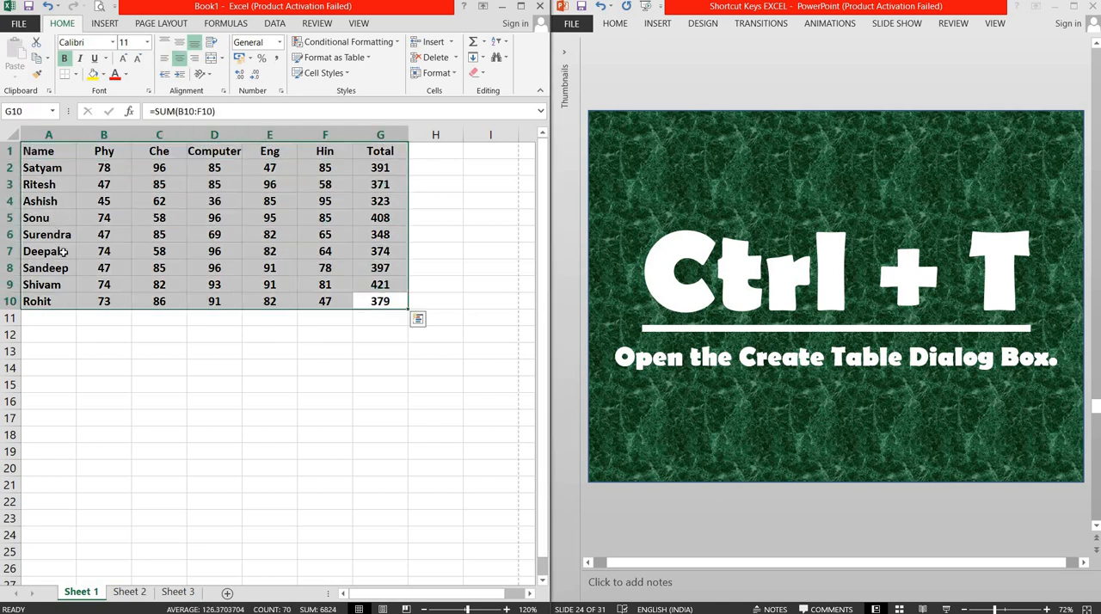
key(ctrl+t)
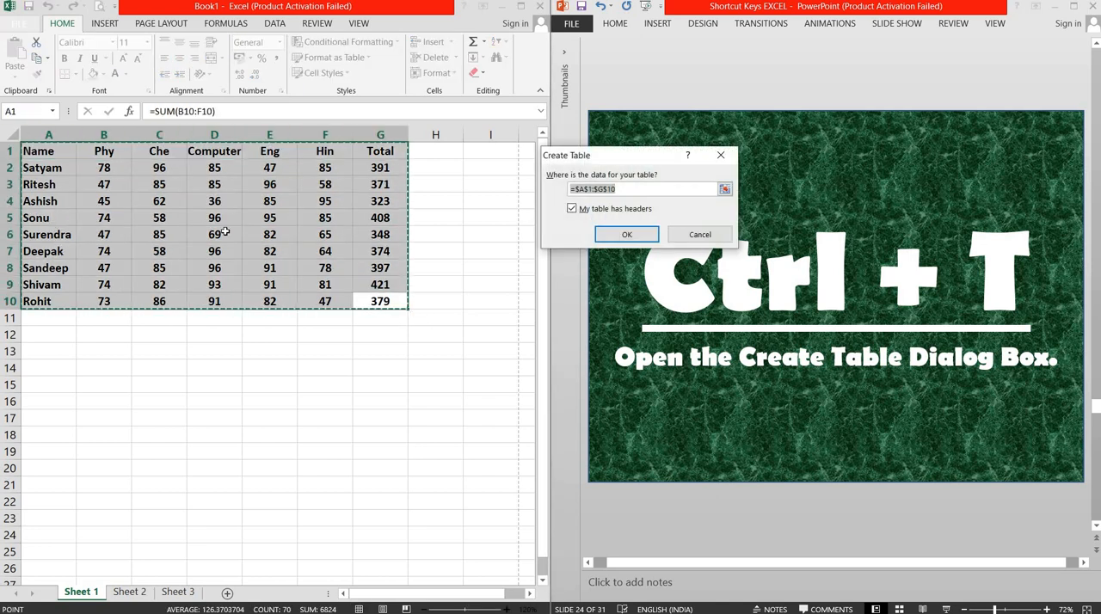
click(627, 234)
right_click(624, 235)
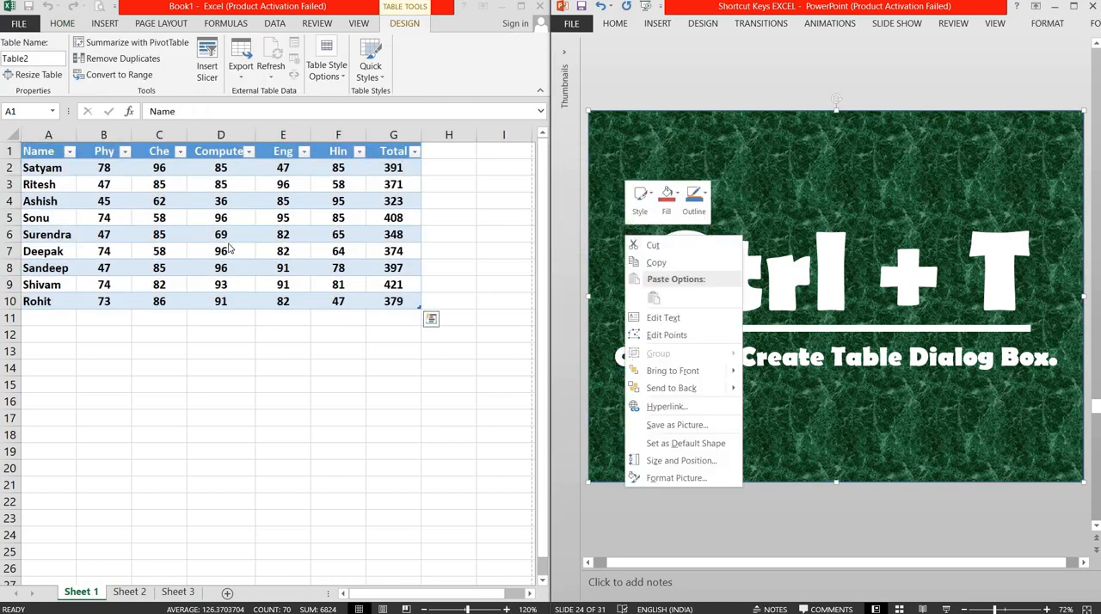
click(220, 336)
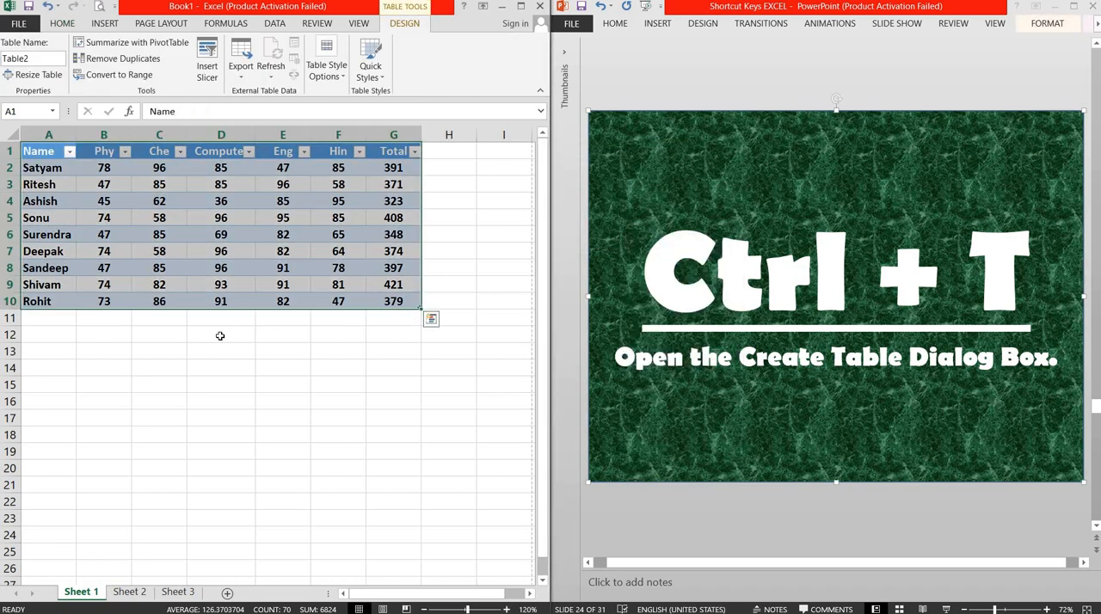
Step: Undo the table conversion of the marks range and select cell A1
click(55, 320)
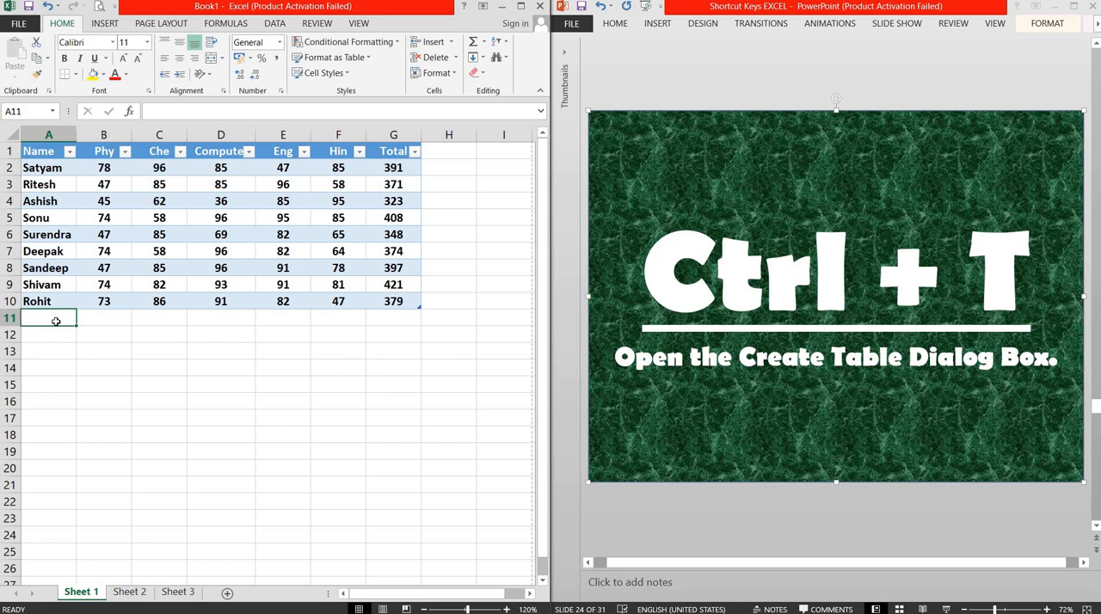
key(ctrl+z)
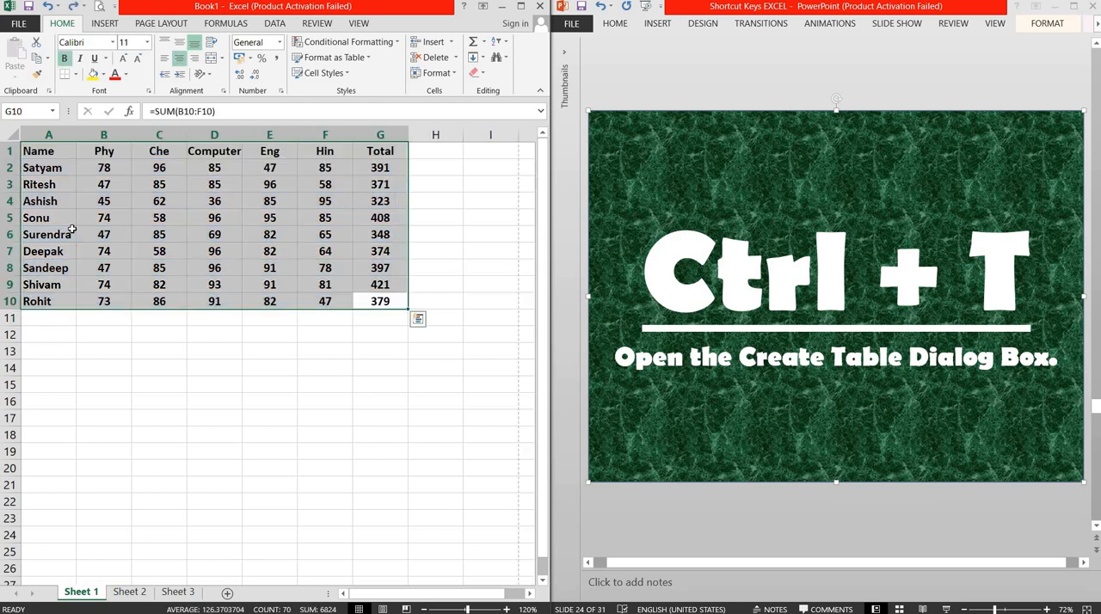
click(45, 159)
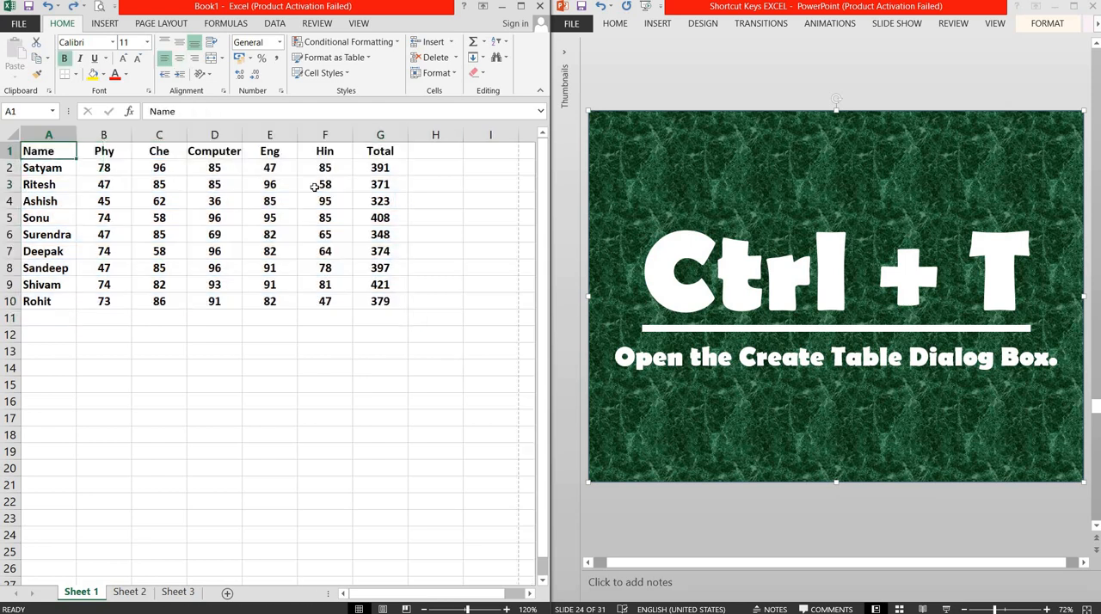
Step: Switch to PowerPoint to advance the presentation to slide 25 about underlining the selected section, and return to Excel
click(663, 78)
scroll(663, 78, down, 1)
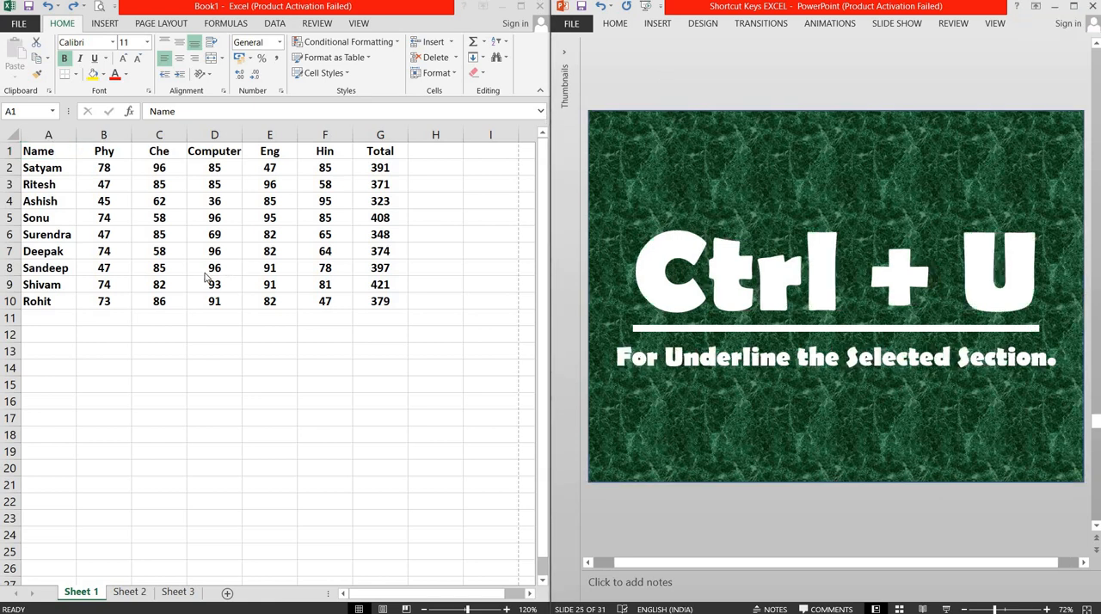
click(55, 159)
Step: Underline the whole marks range A1:G10, remove the underline again, and select cell A1
key(ctrl+a)
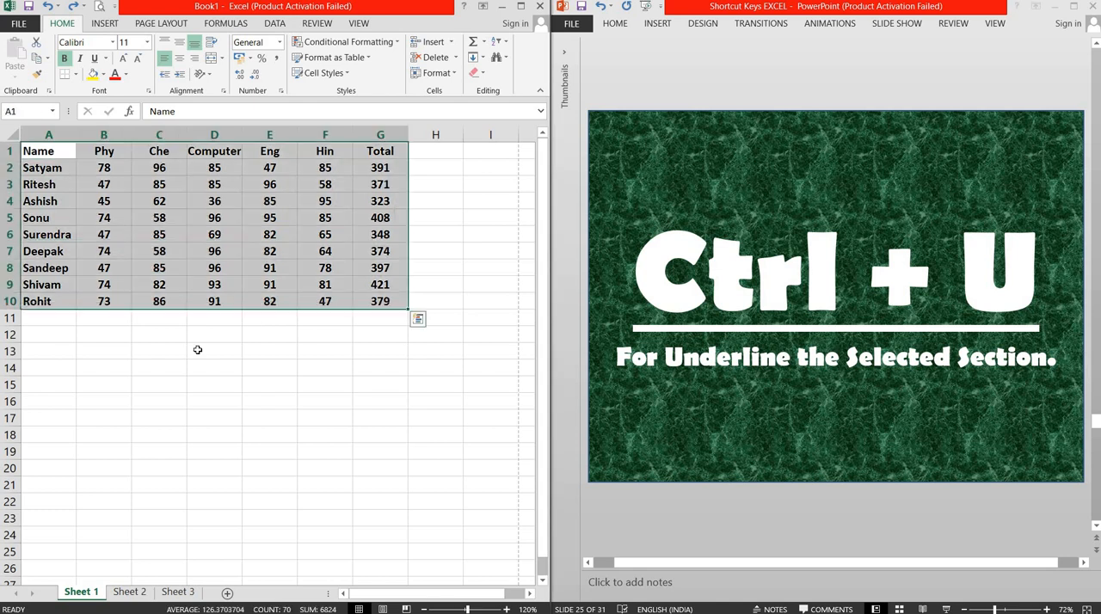
key(ctrl+u)
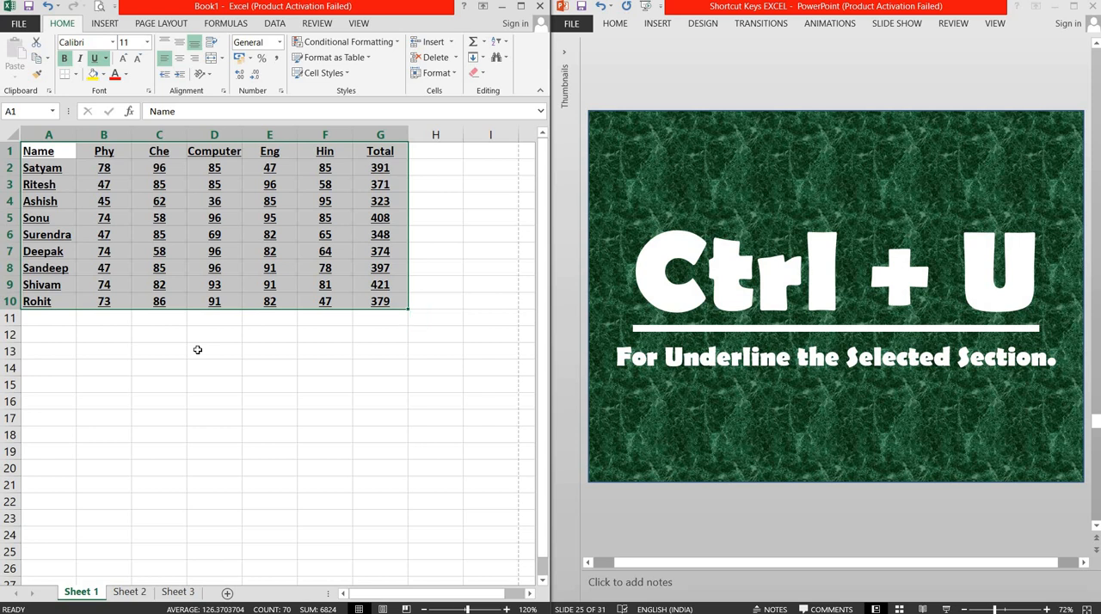
key(ctrl+u)
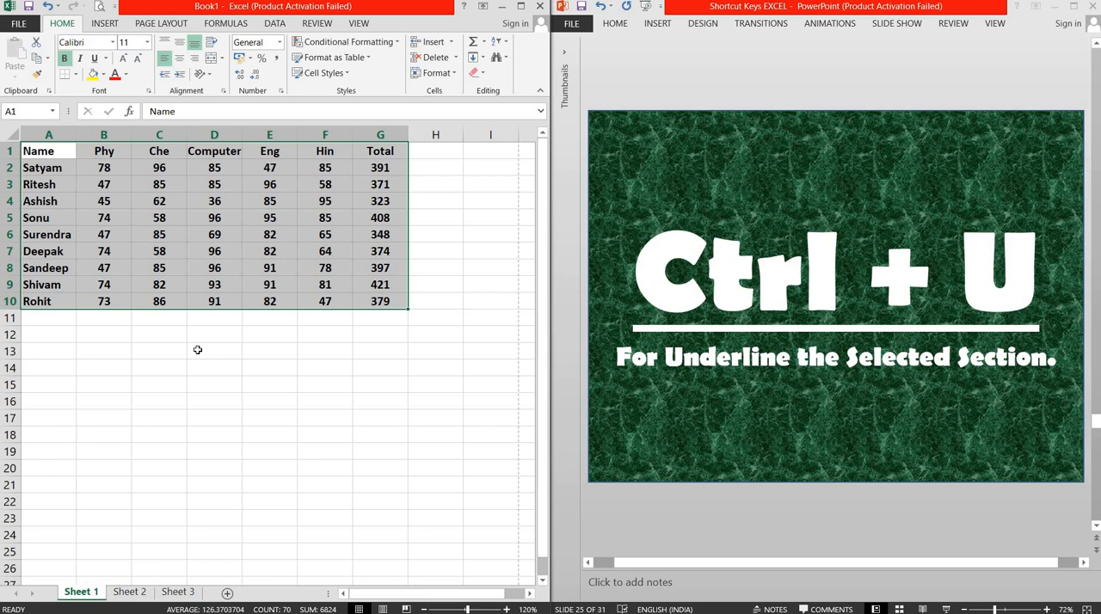
click(42, 157)
Step: Switch to PowerPoint to advance the presentation to slide 26 about pasting from the clipboard, and return to Excel
click(699, 87)
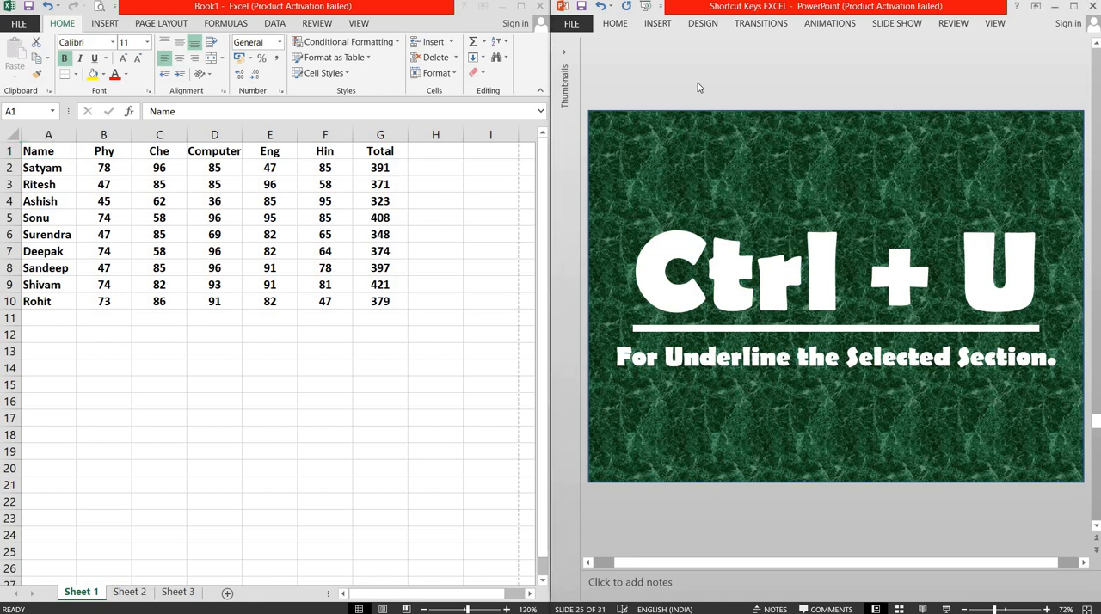
scroll(700, 88, down, 1)
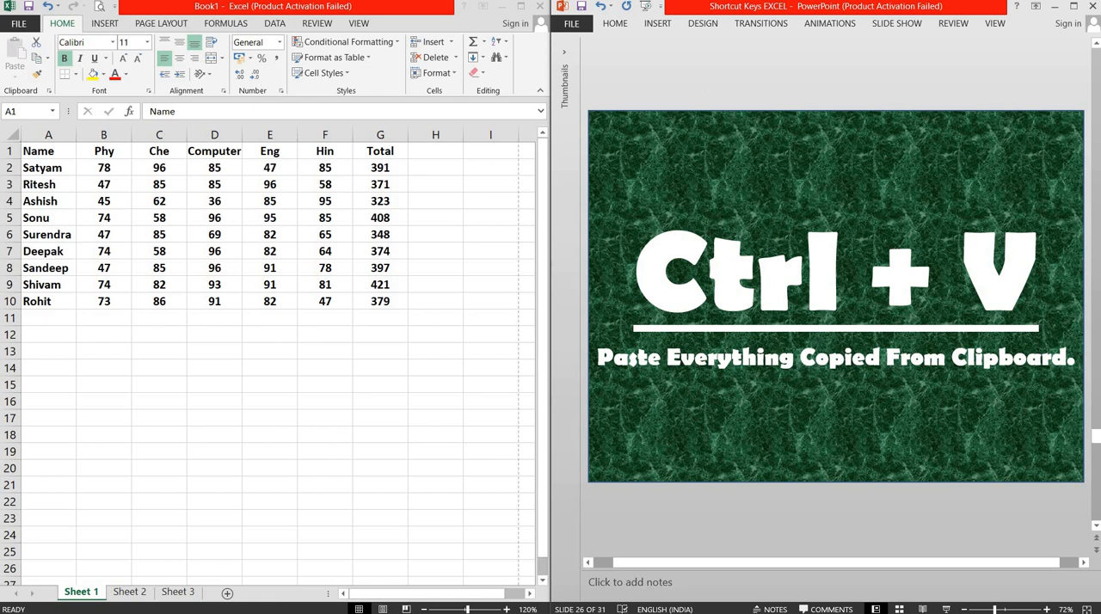
click(98, 243)
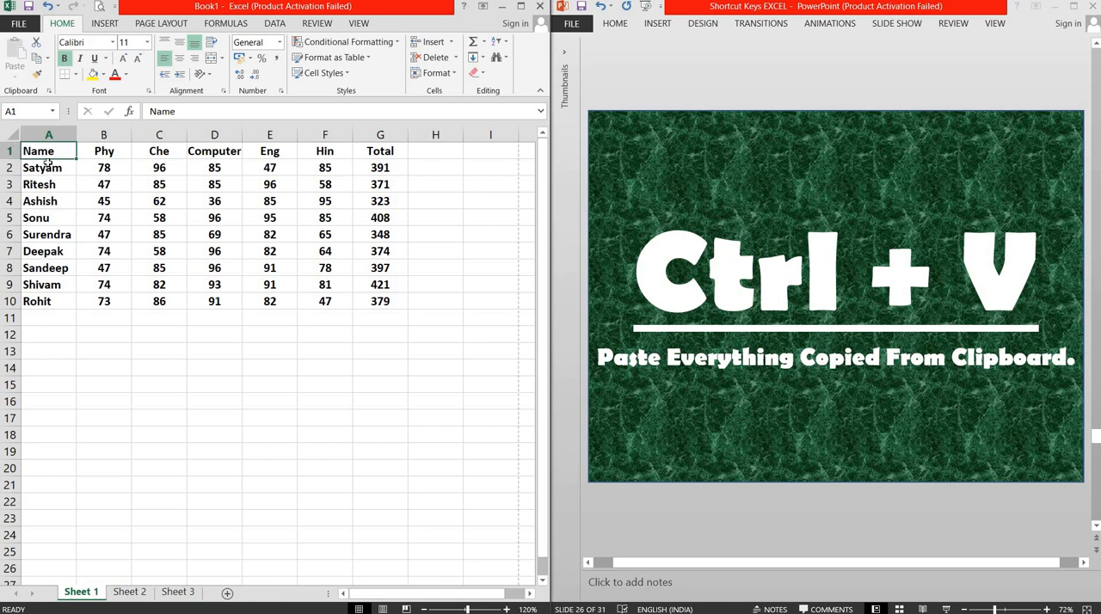
Step: Copy the student rows A2:G10 with the Clipboard pane shown, and paste them starting at cell A11
drag(41, 169, 372, 298)
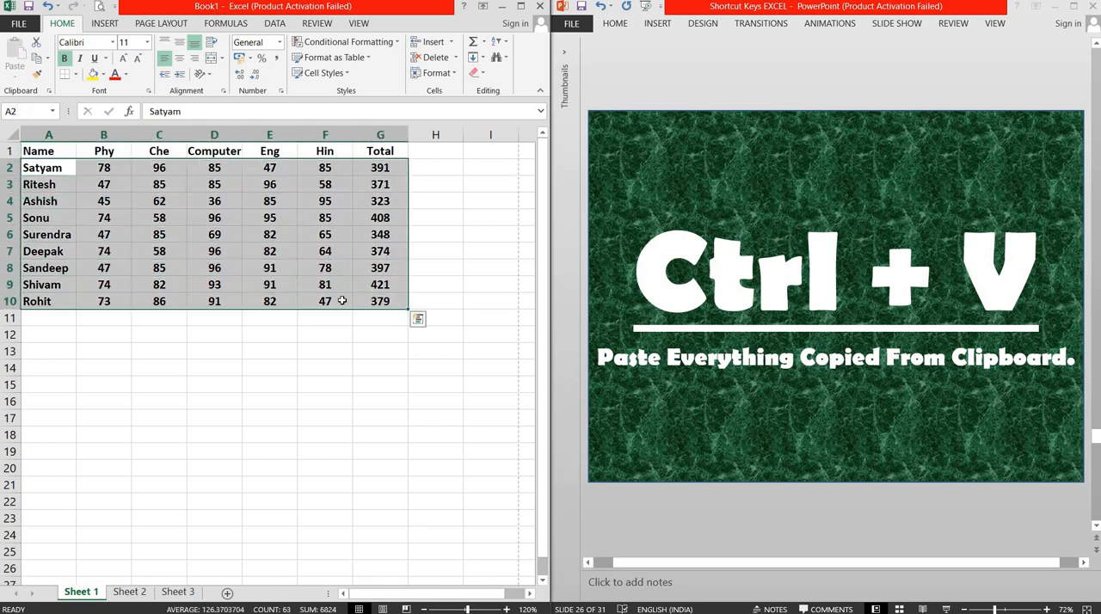
click(50, 90)
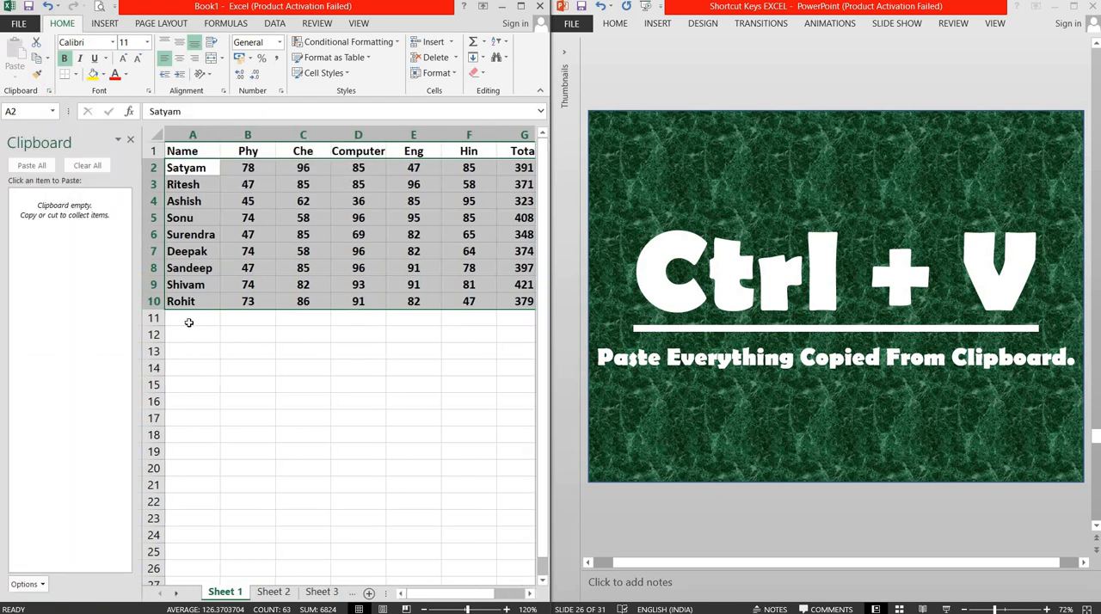
key(ctrl+c)
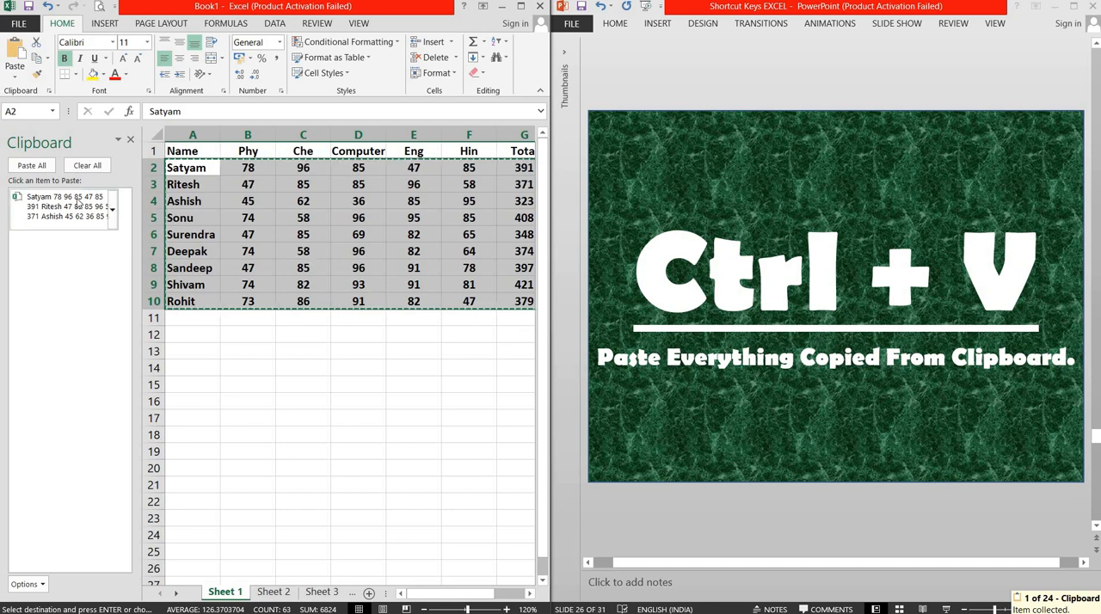
click(187, 316)
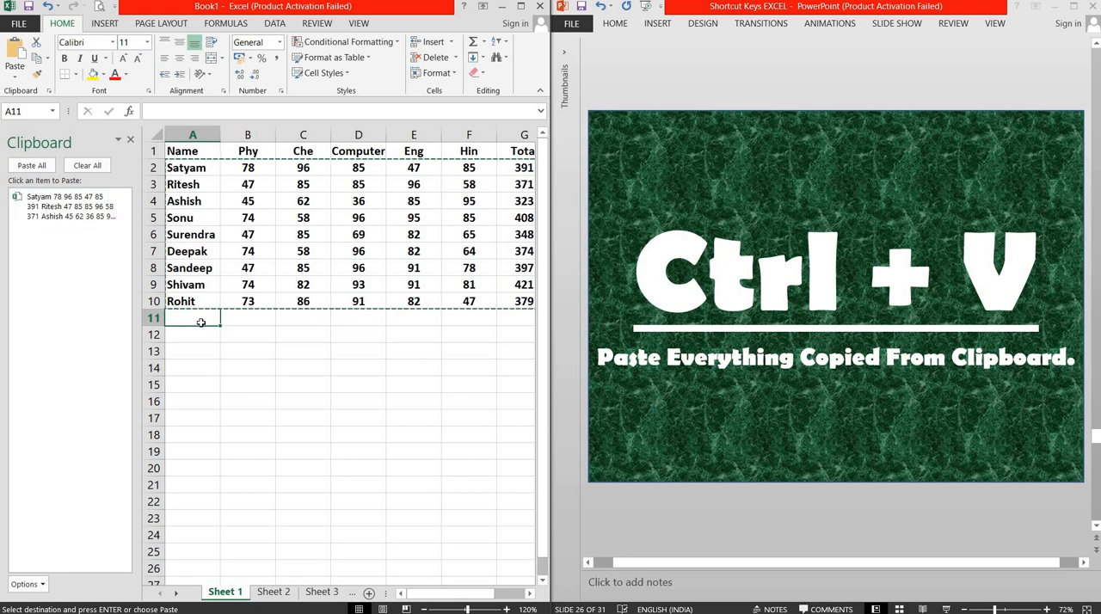
key(ctrl+v)
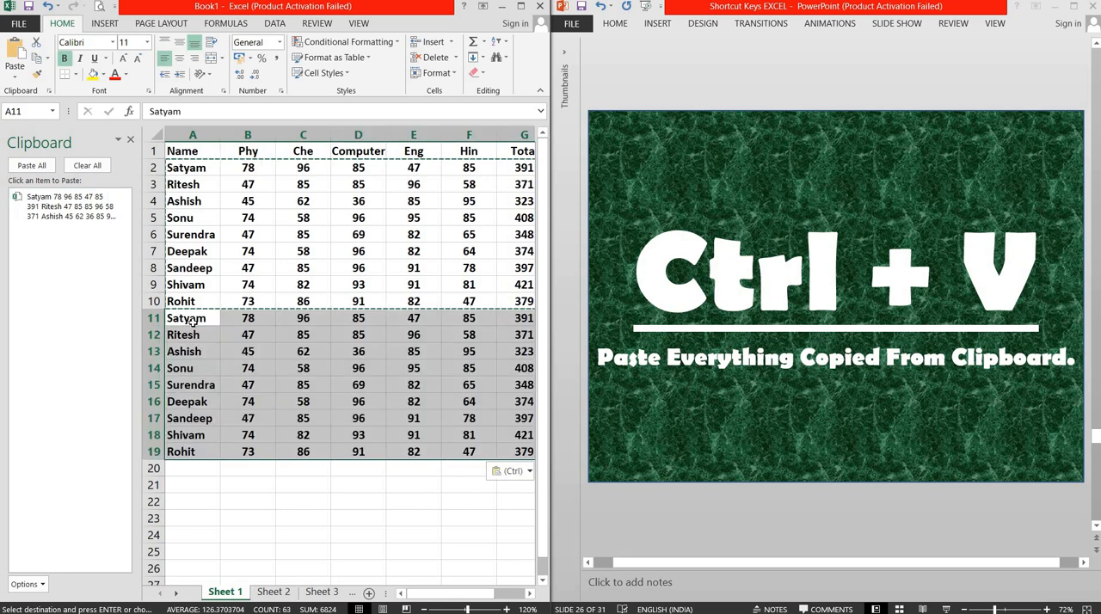
Step: Clear all items from the clipboard and close its pane, leaving cell A20 selected
click(84, 167)
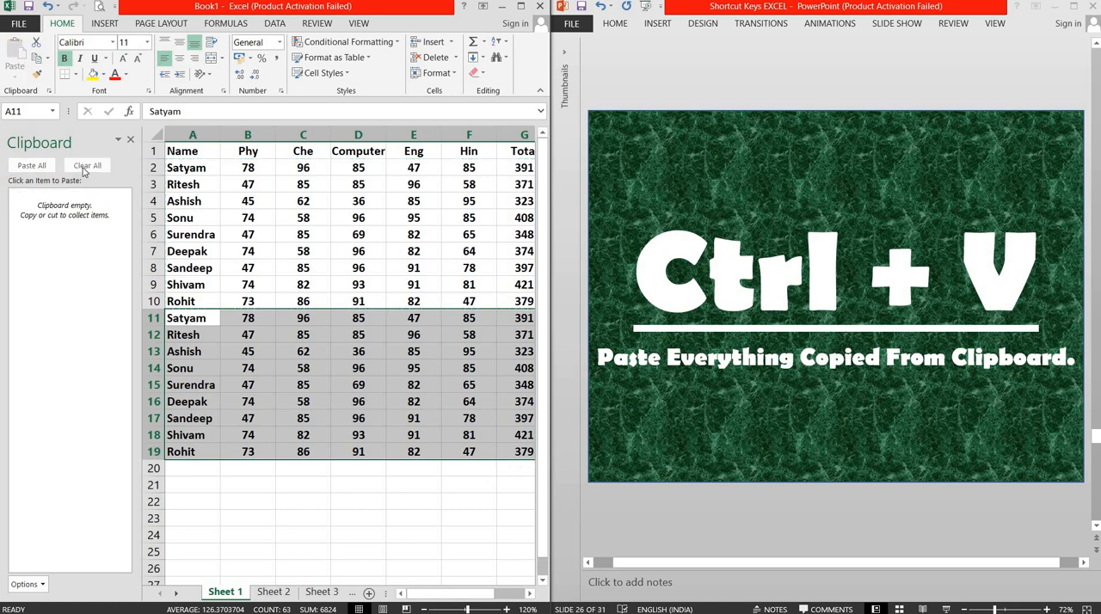
click(197, 470)
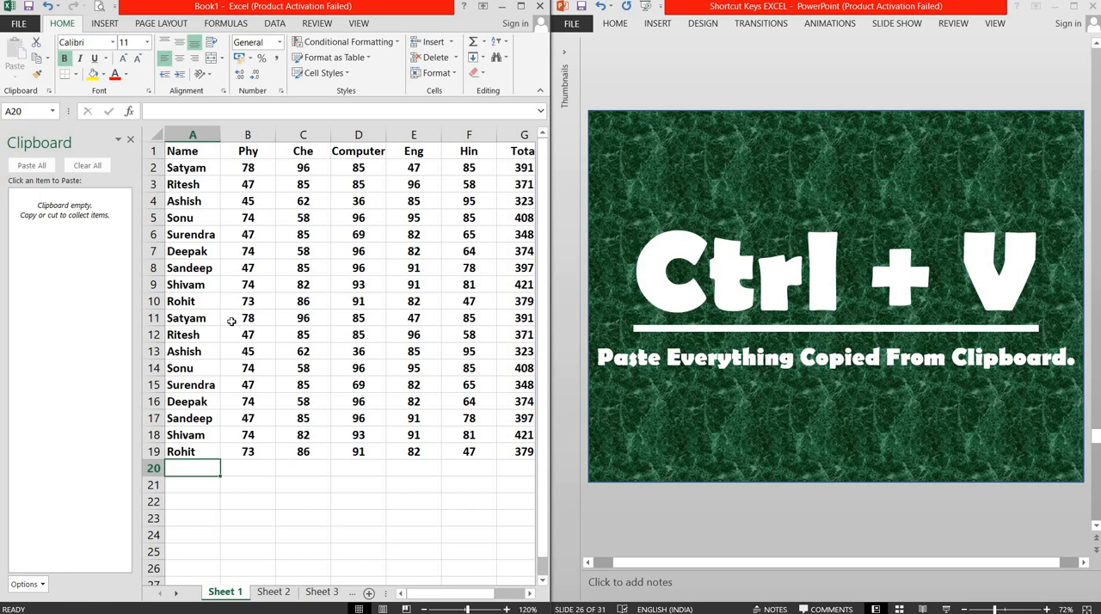
click(130, 139)
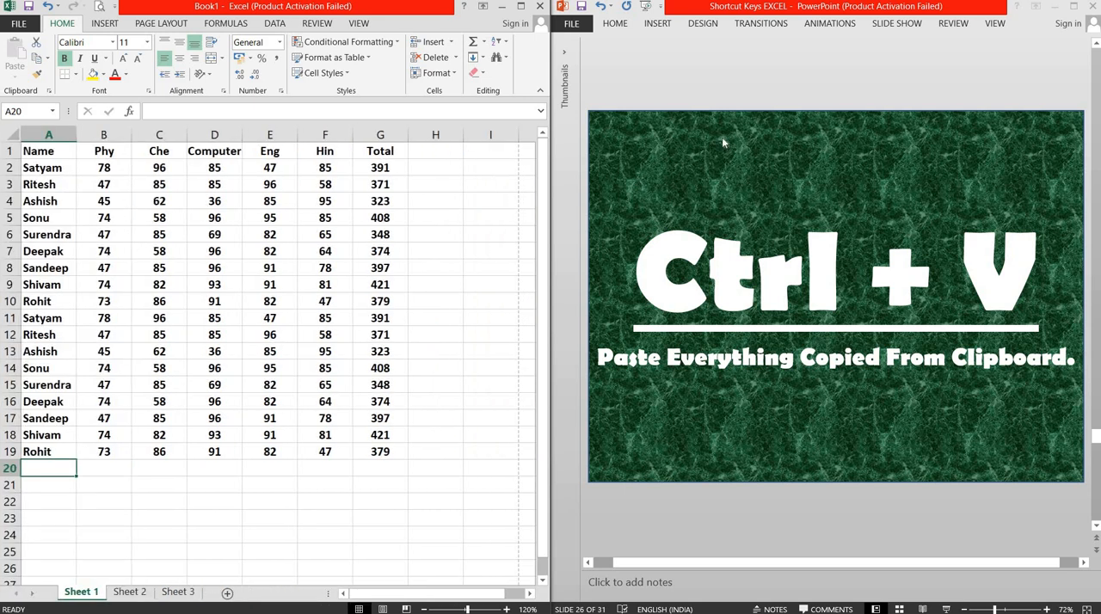
Step: Switch to PowerPoint to advance the presentation to slide 27 about closing the current workbook, and return to Excel
click(749, 92)
scroll(749, 92, down, 1)
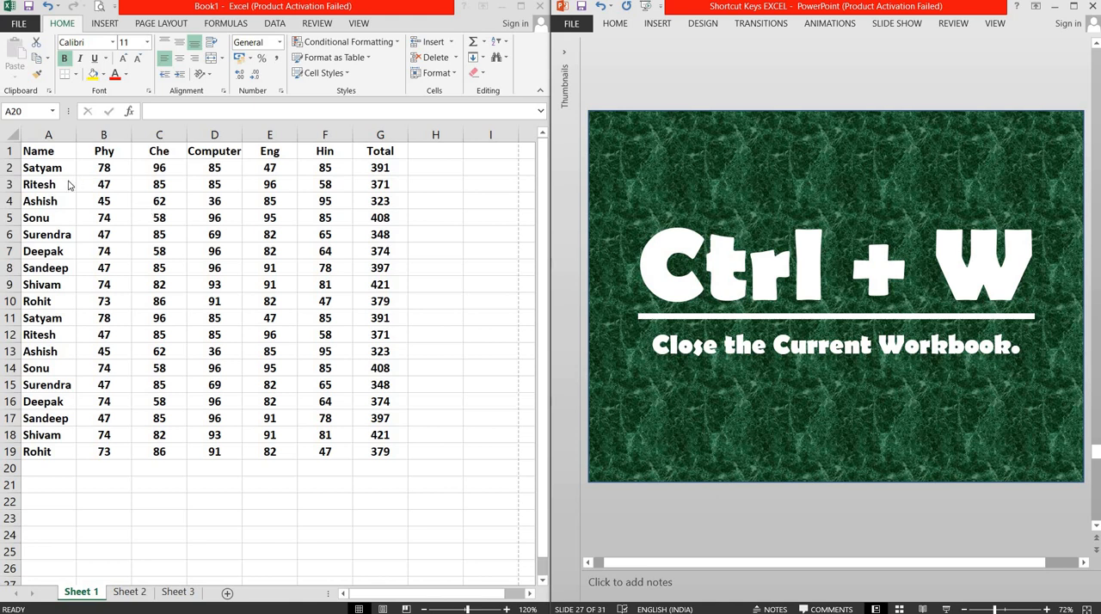
click(39, 153)
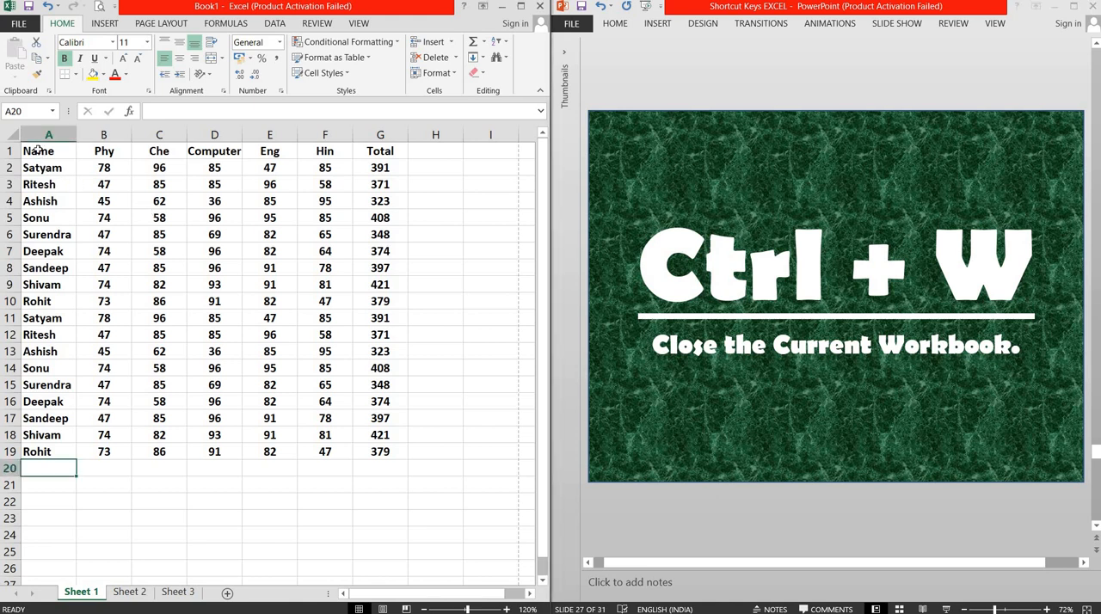
click(39, 152)
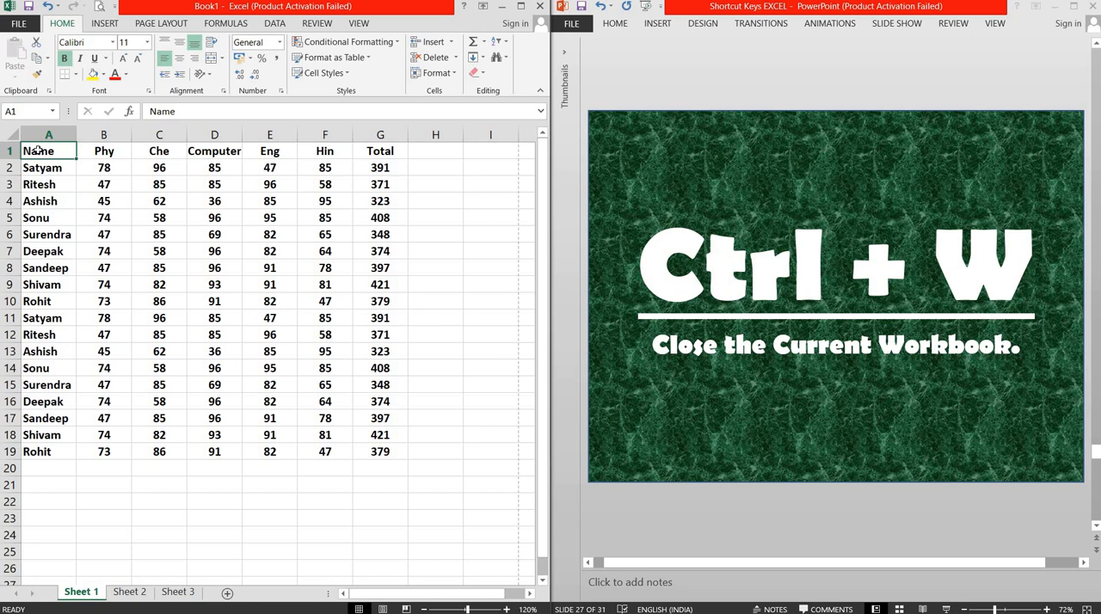
key(ctrl+a)
key(ctrl+q)
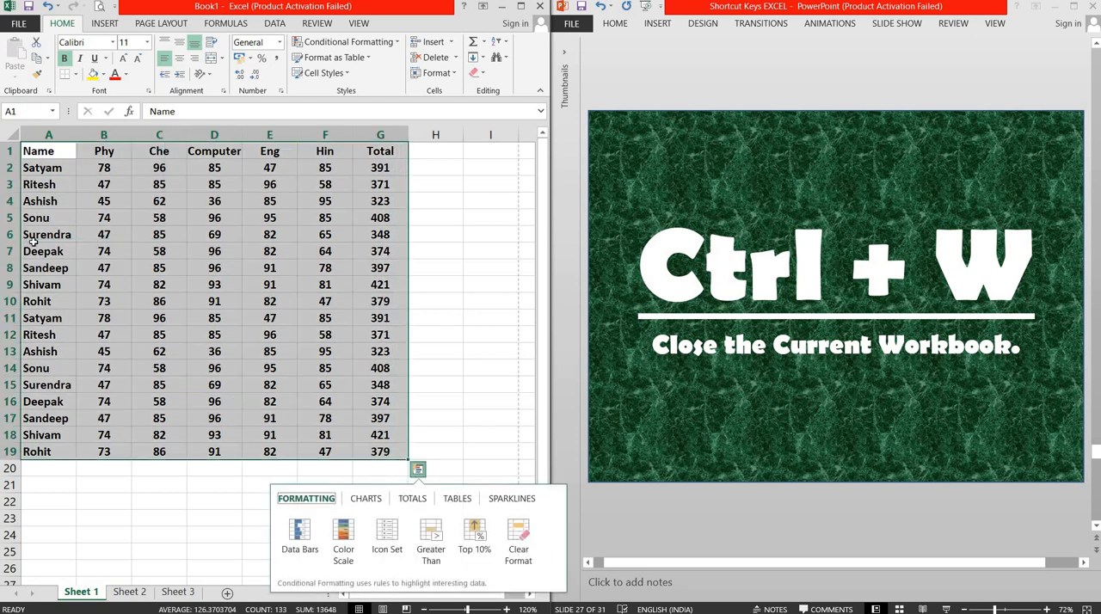
click(50, 153)
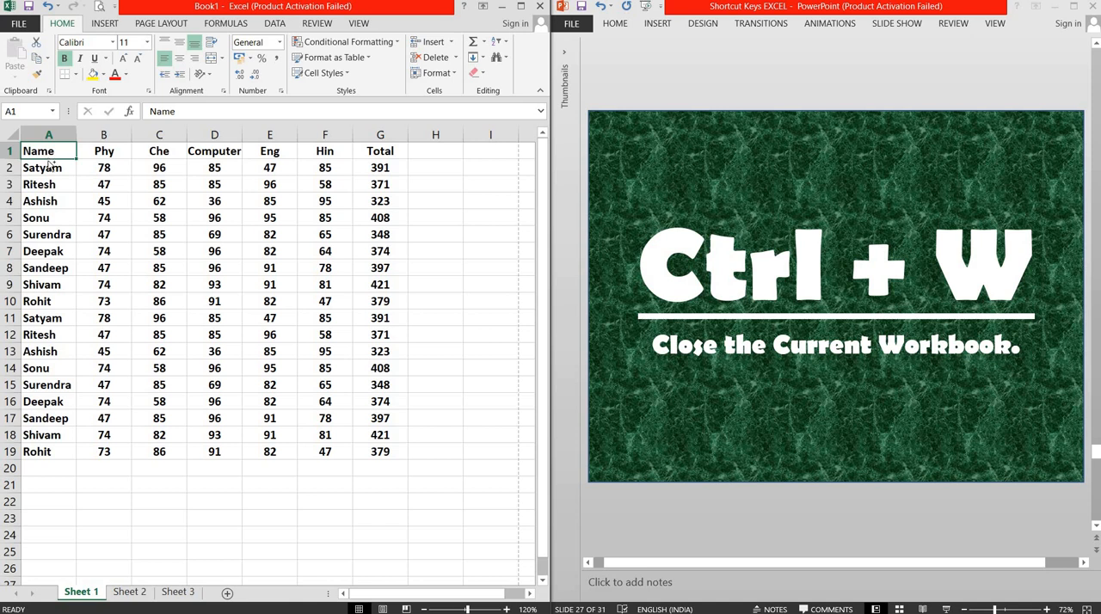
Step: Try to close the Book1 workbook and dismiss the save prompt without saving or discarding changes
key(ctrl+w)
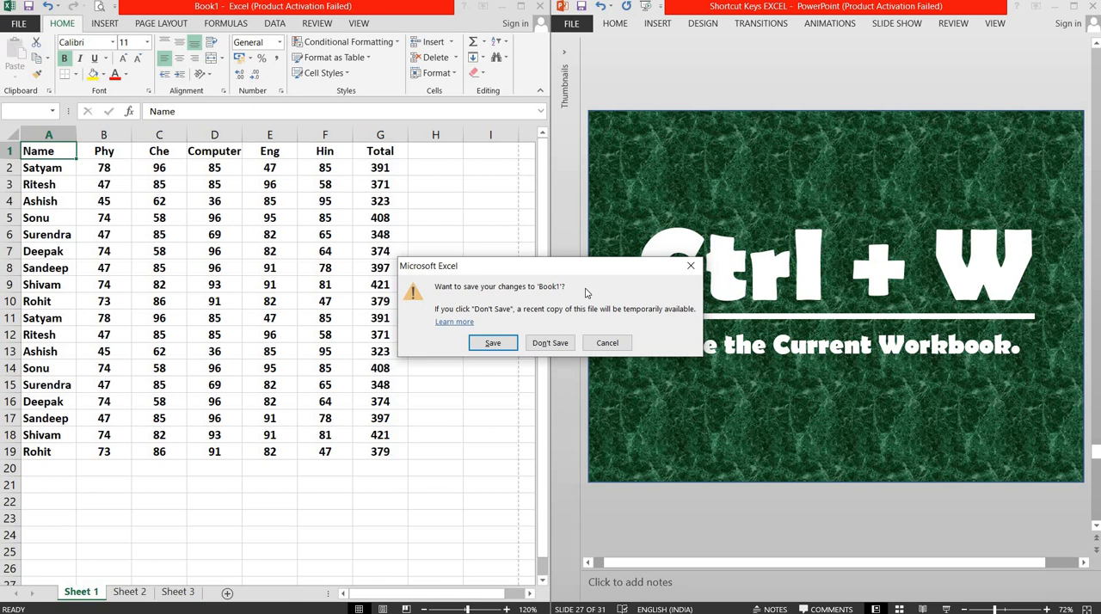
click(689, 270)
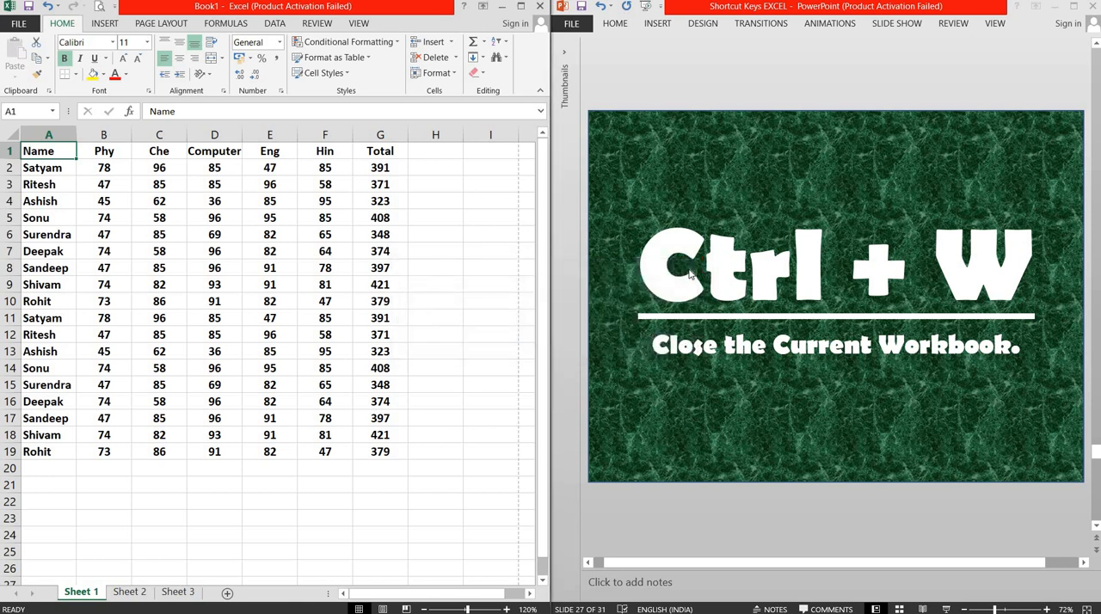
Step: Switch to PowerPoint to advance the presentation to slide 28 about cutting the selected section, and return to Excel
click(686, 94)
scroll(686, 95, down, 1)
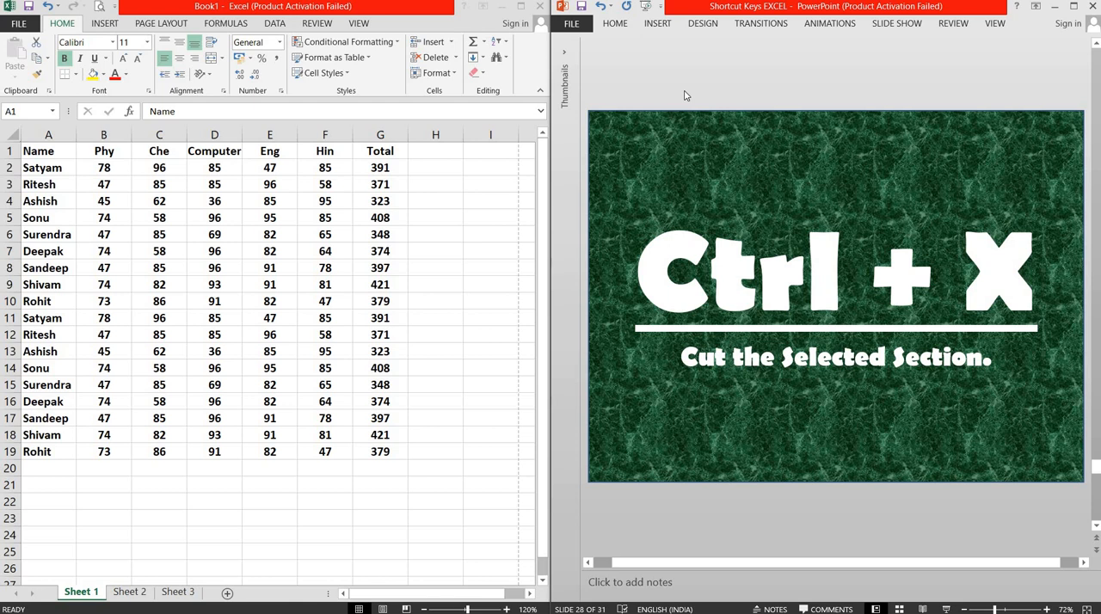
click(55, 154)
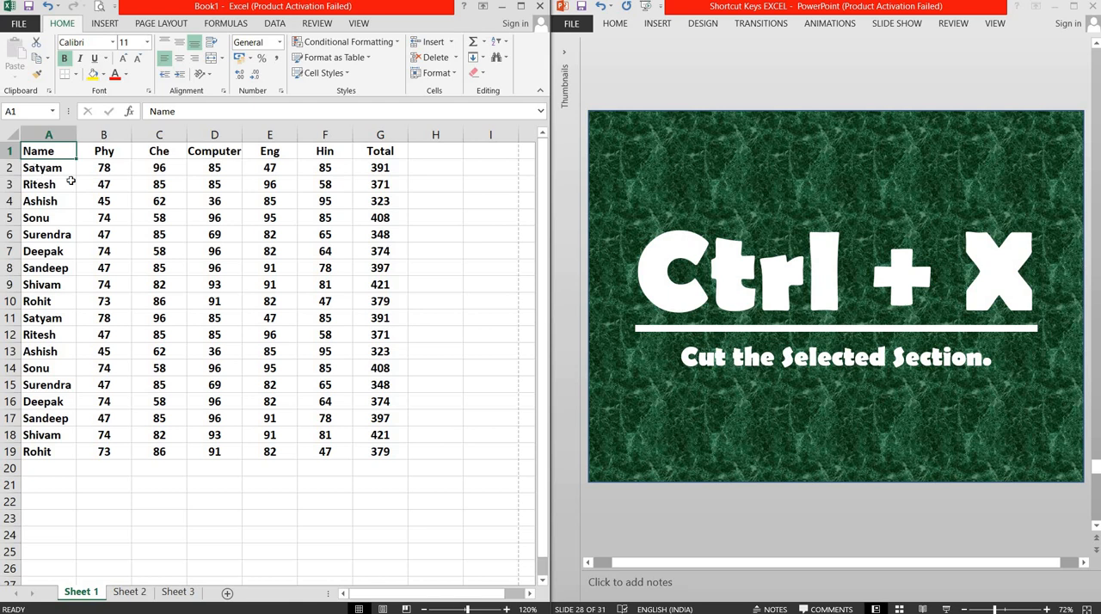
Step: Cut the student rows A2:G6 to the clipboard and show the Clipboard pane
drag(47, 169, 383, 232)
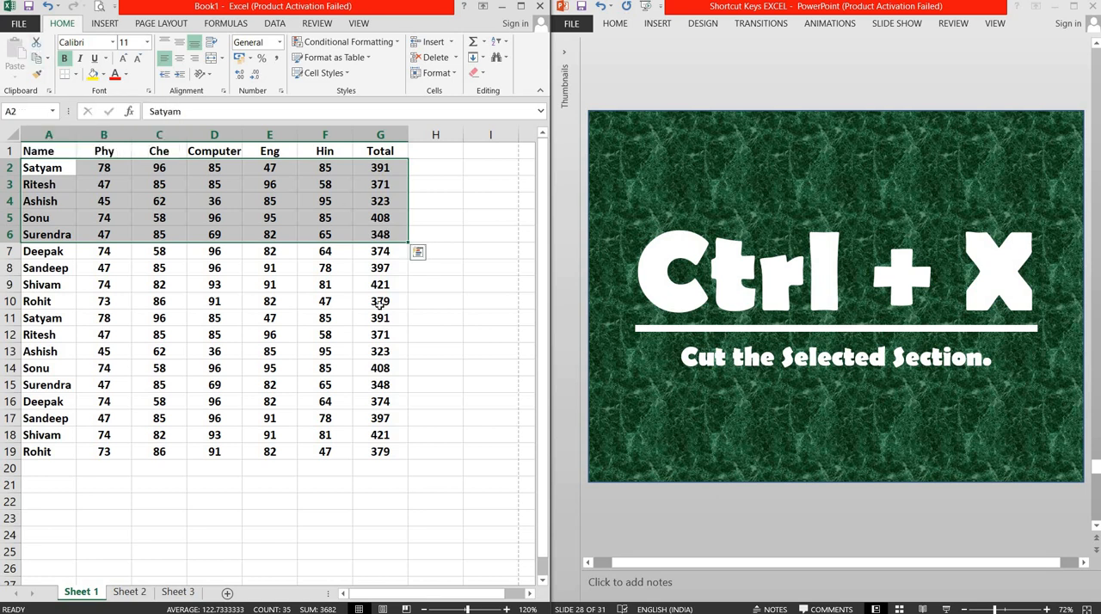
key(ctrl+x)
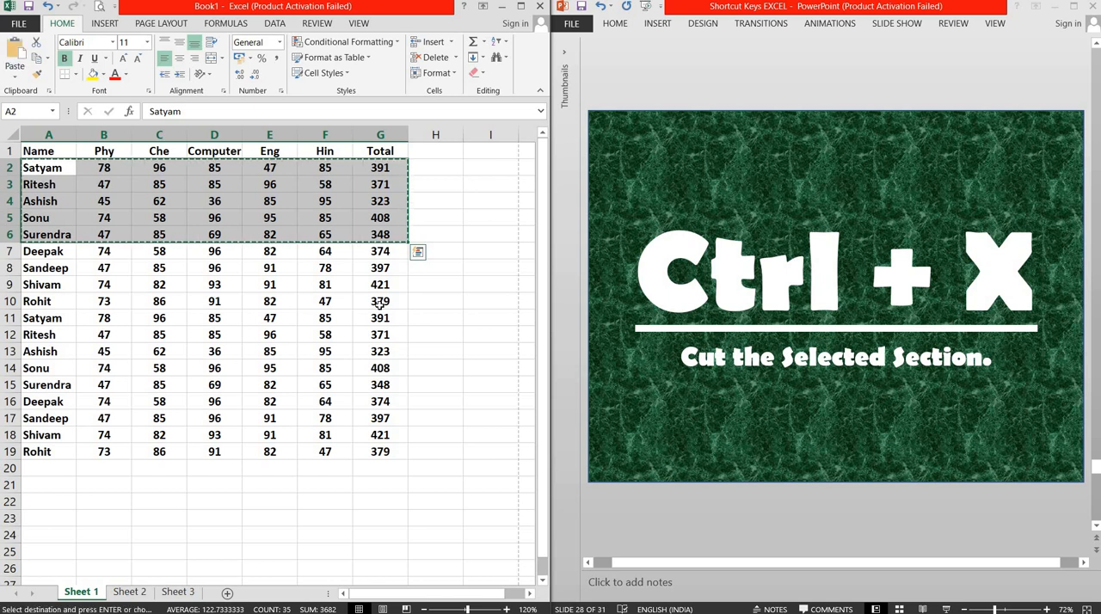
click(49, 91)
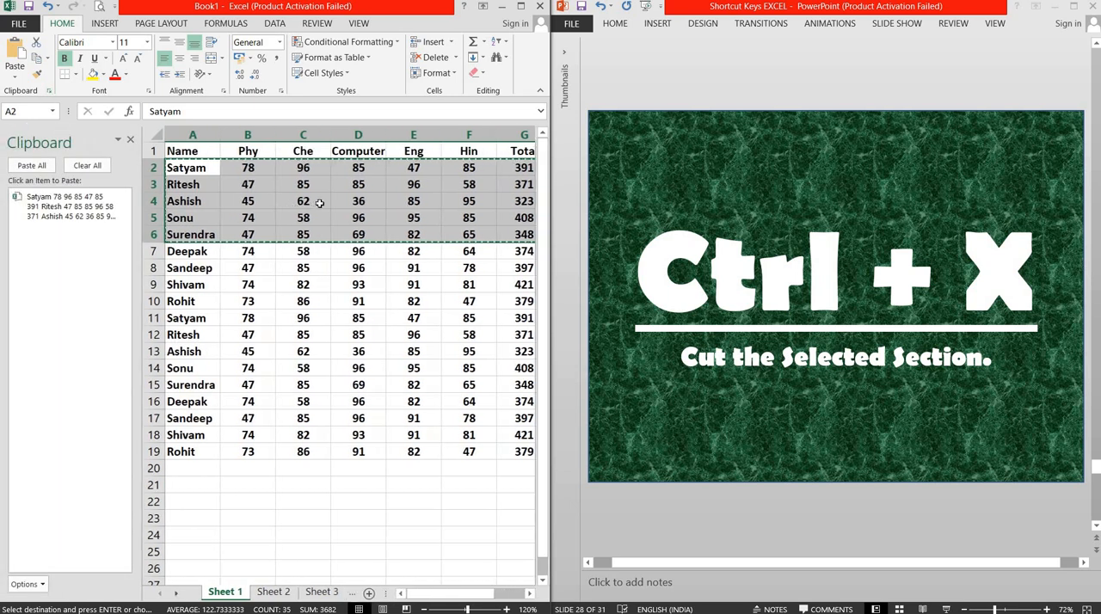
Step: Clear the cut item from the clipboard, close its pane, and select cell A1
mouse_move(56, 215)
click(87, 165)
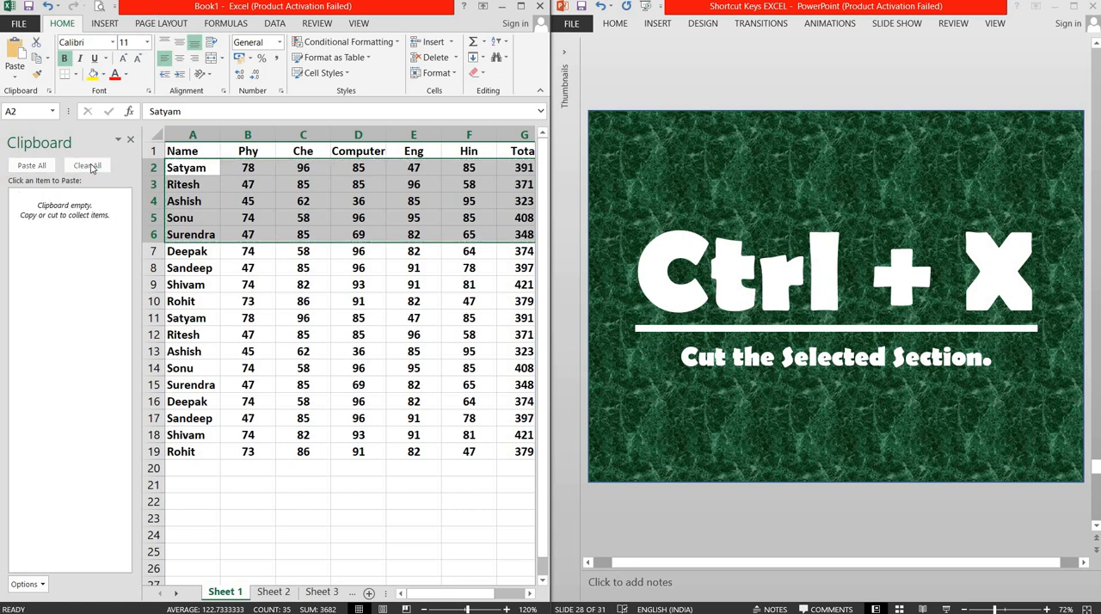
click(130, 140)
click(375, 455)
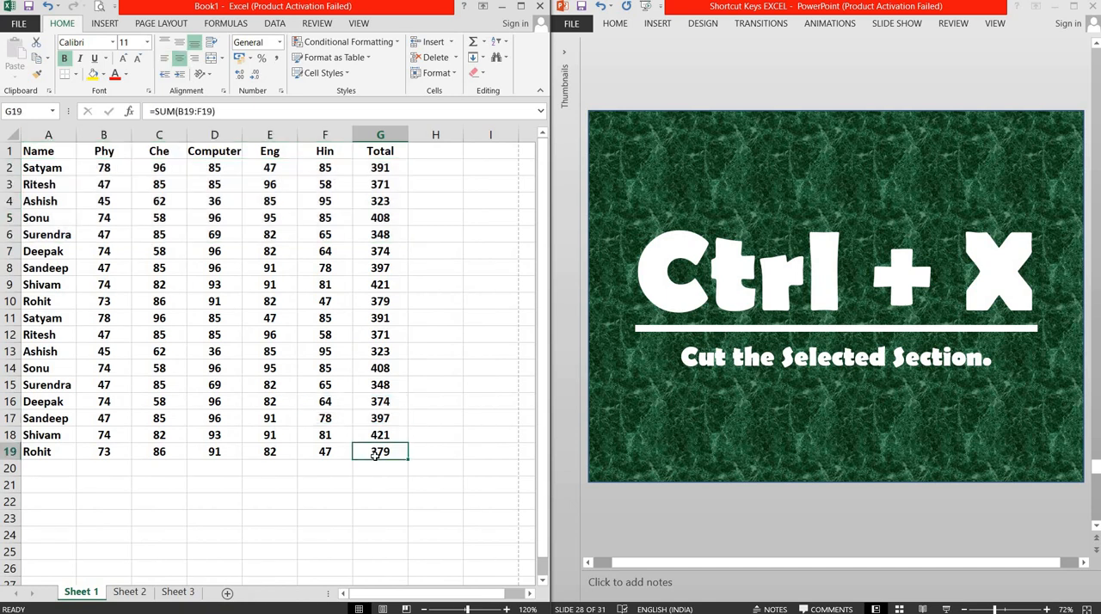
click(47, 153)
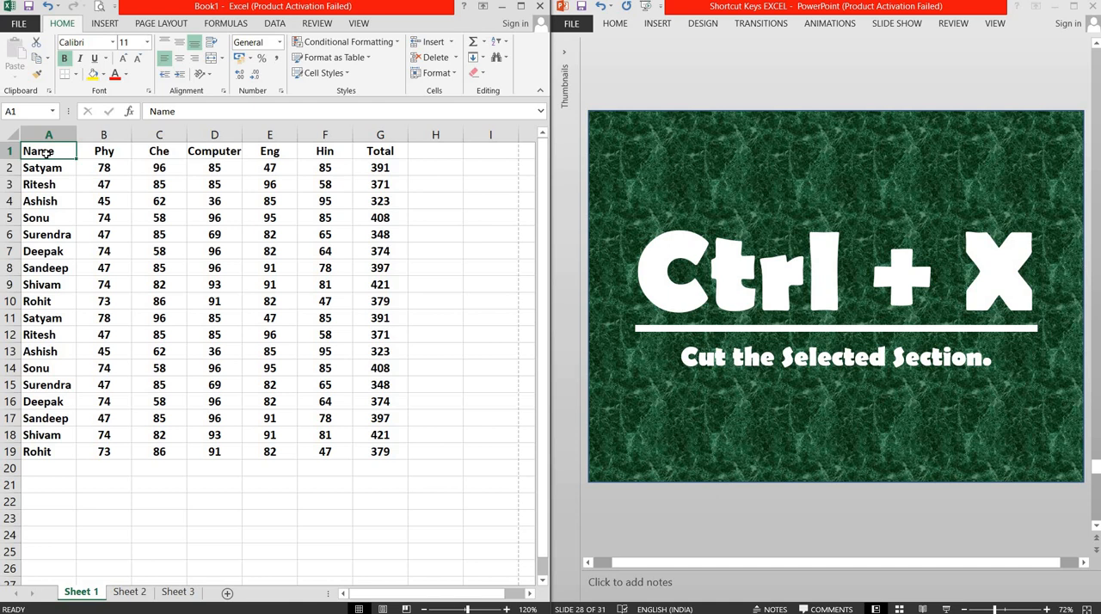
Step: Switch to PowerPoint to advance the presentation to slide 29 about repeating the last entry, and return to Excel
click(765, 103)
key(Page_Down)
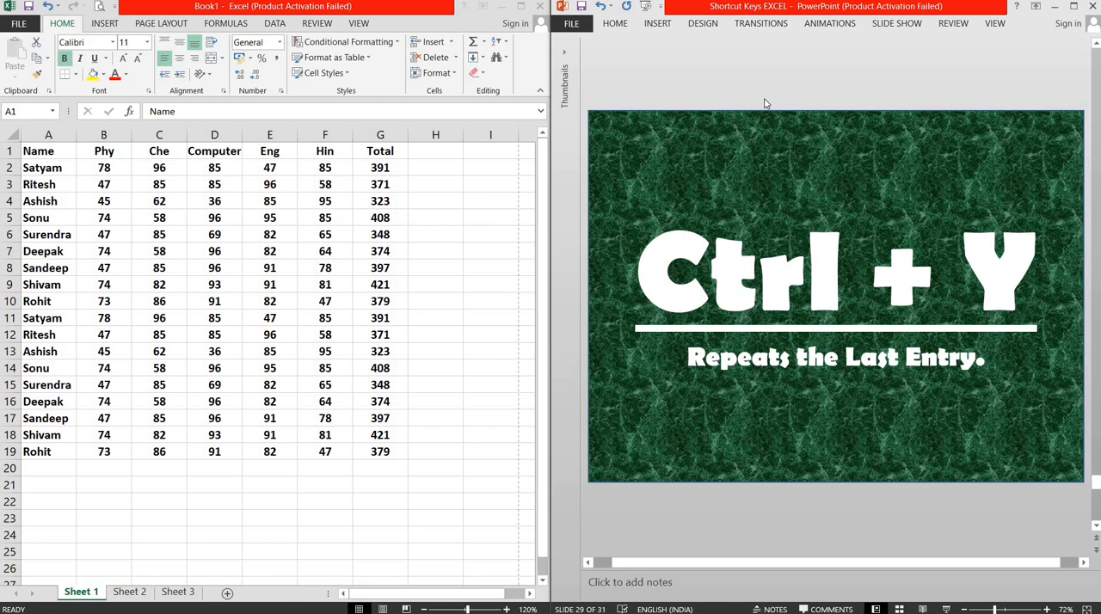
click(84, 377)
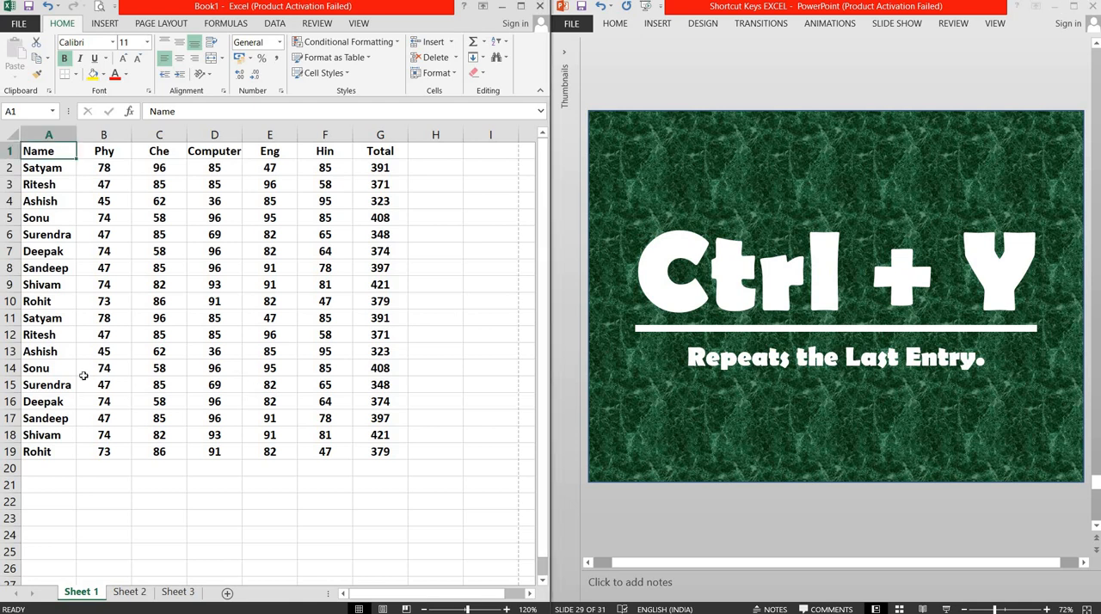
Step: Delete the contents of A14:G19, then alternately undo and redo the deletion twice, finishing with an undo
drag(61, 369, 366, 452)
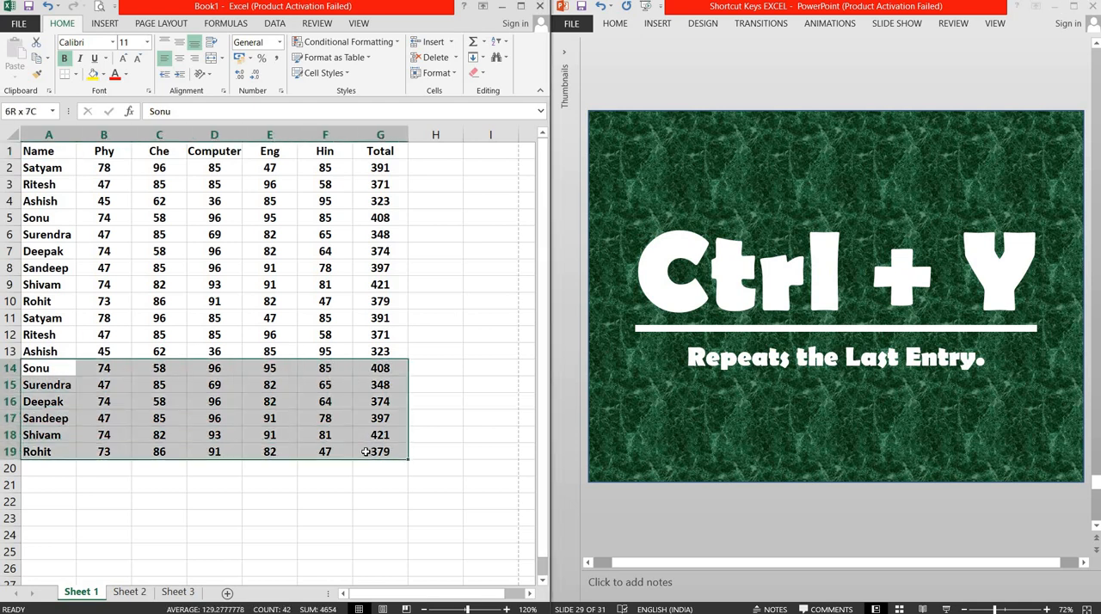
key(Delete)
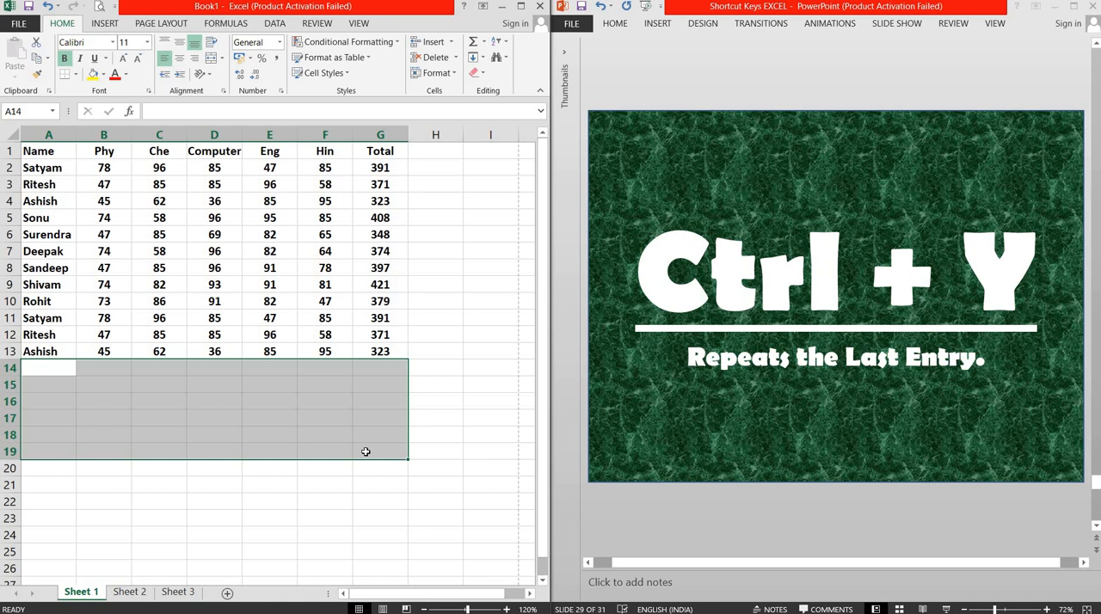
key(ctrl+z)
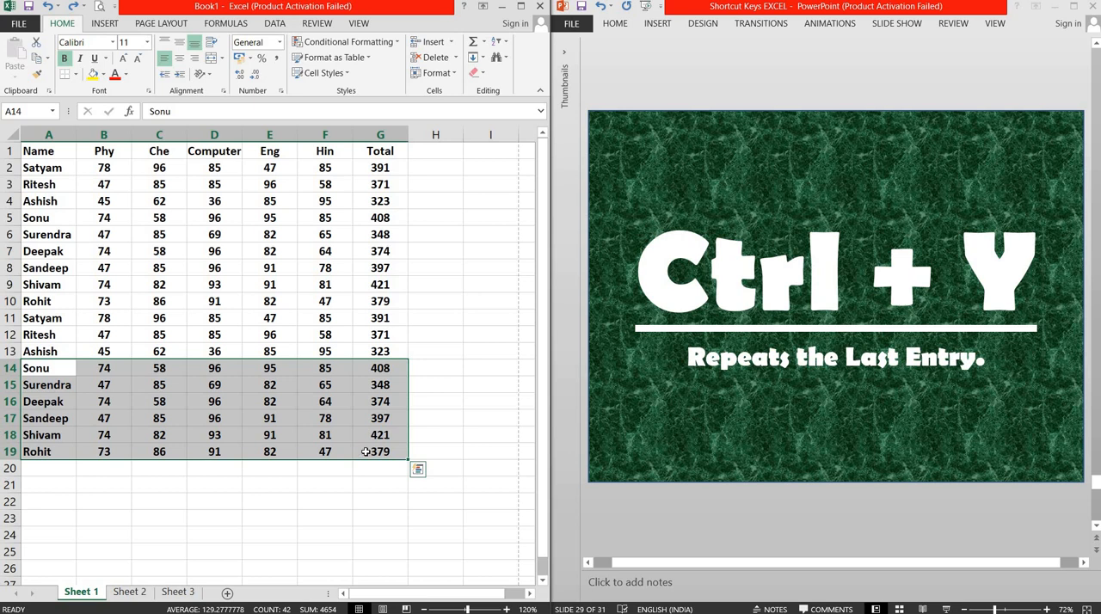
key(ctrl+y)
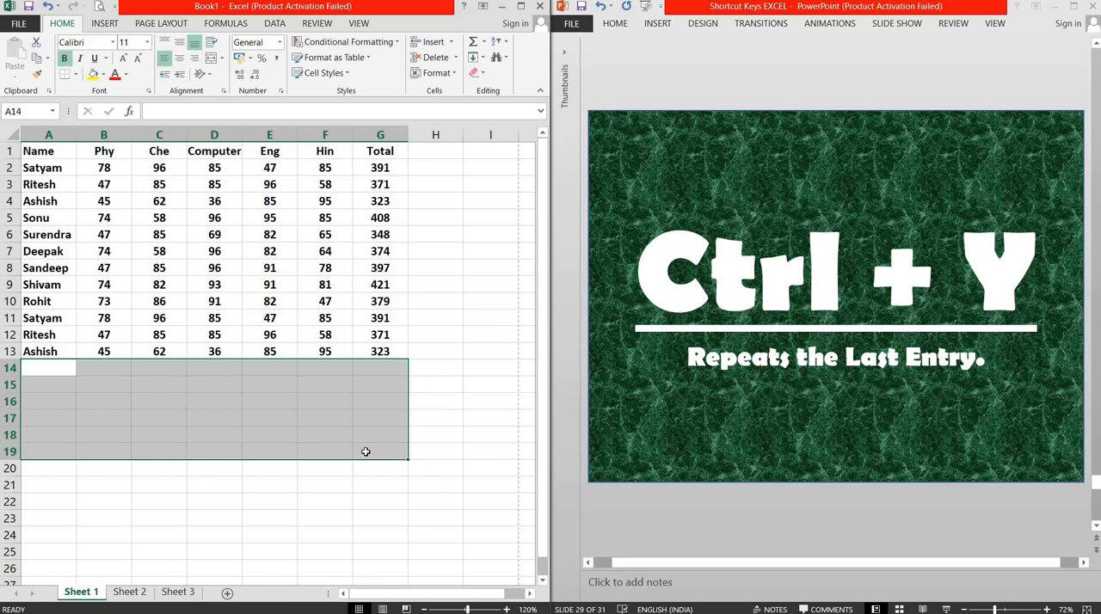
key(ctrl+z)
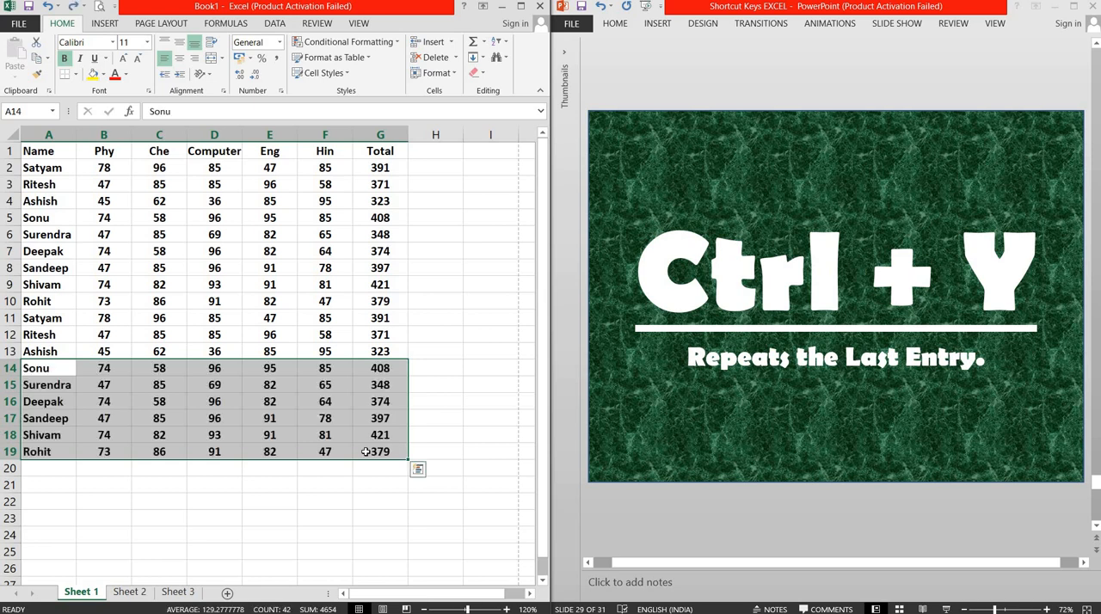
key(ctrl+y)
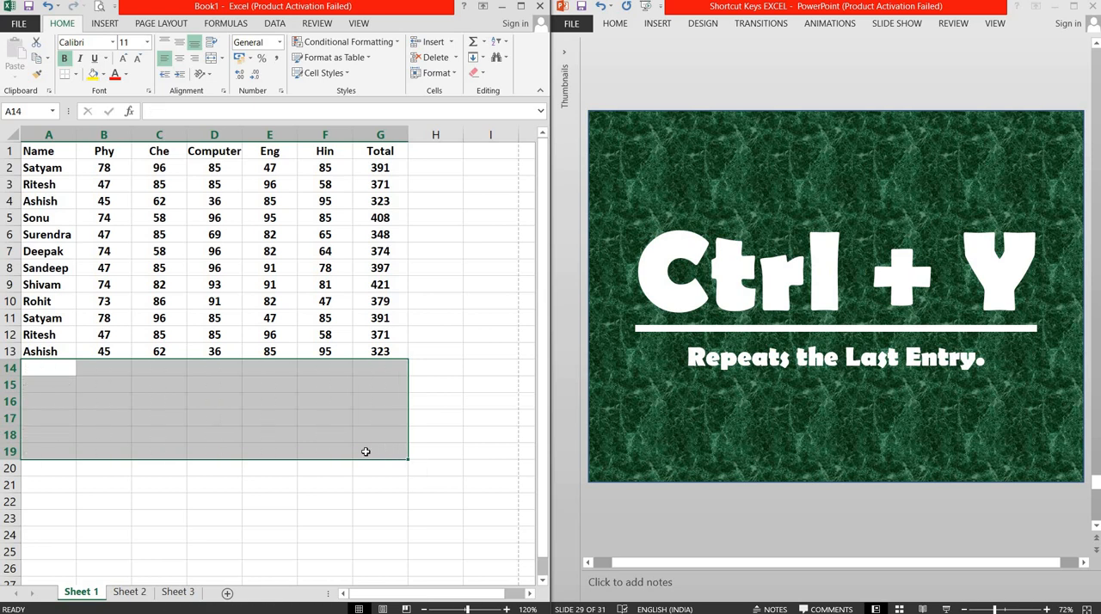
key(ctrl+z)
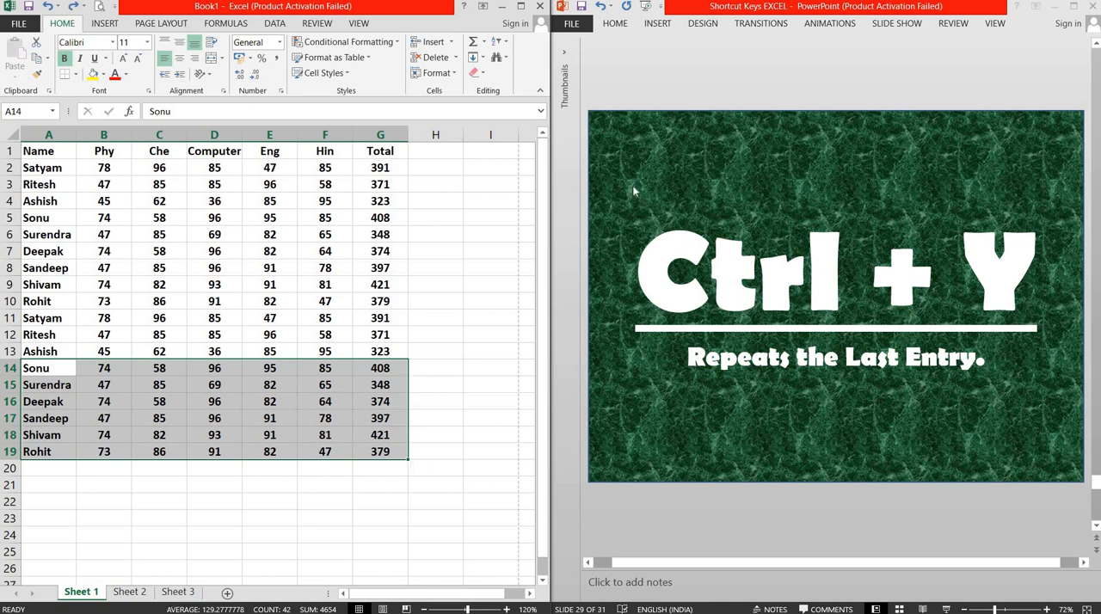
Step: Switch to PowerPoint and advance the presentation to slide 30 about undoing the last action
click(633, 191)
scroll(633, 191, down, 1)
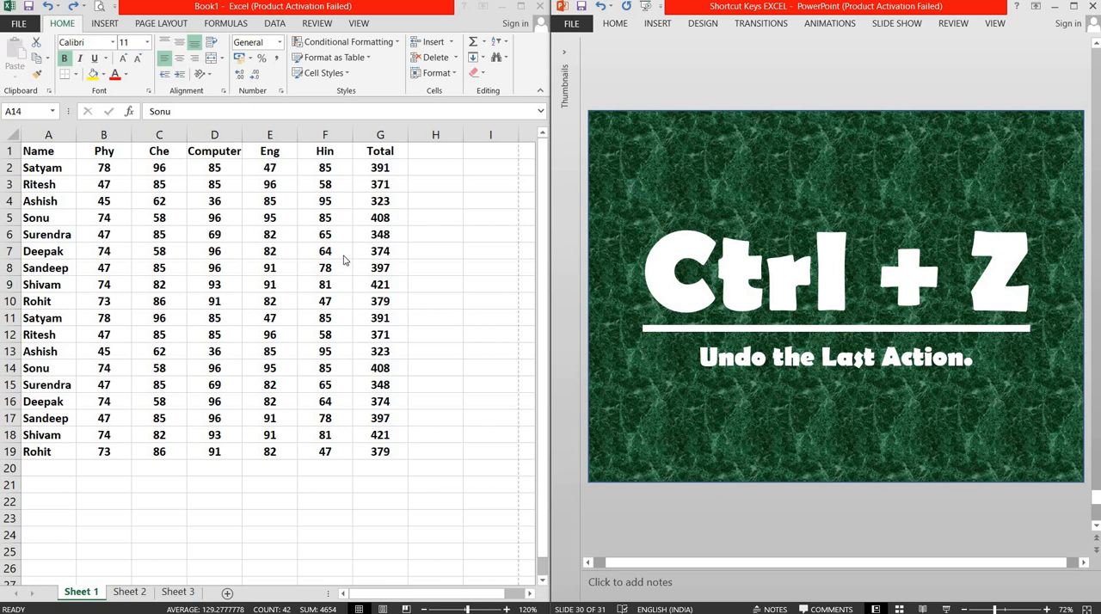
Step: In Excel, delete the contents of the whole table A1:G19, undo the deletion, and select cell A1
drag(34, 151, 377, 440)
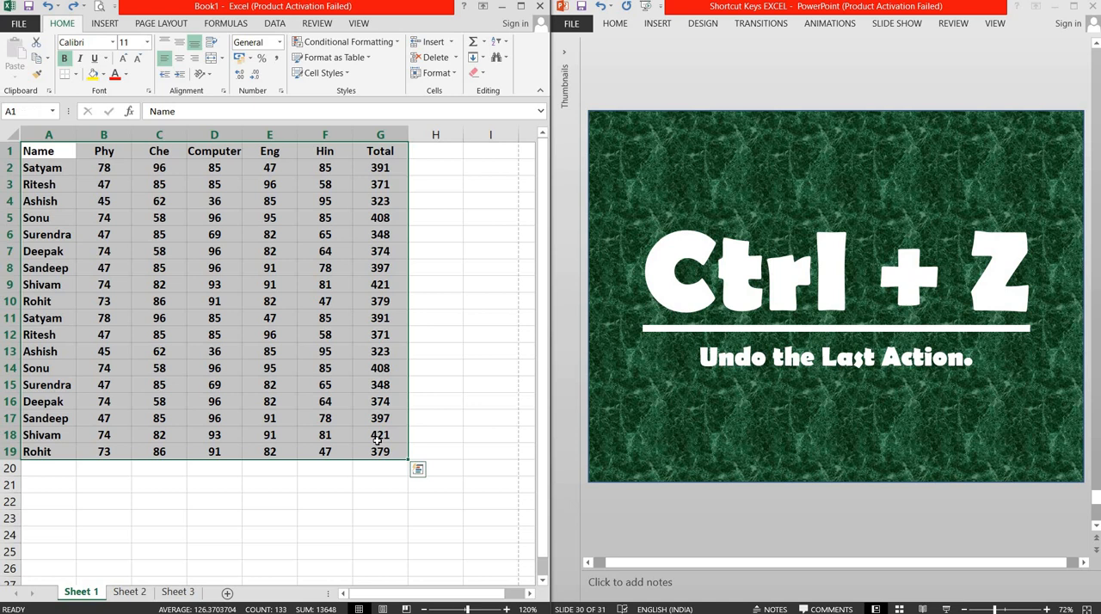
key(Delete)
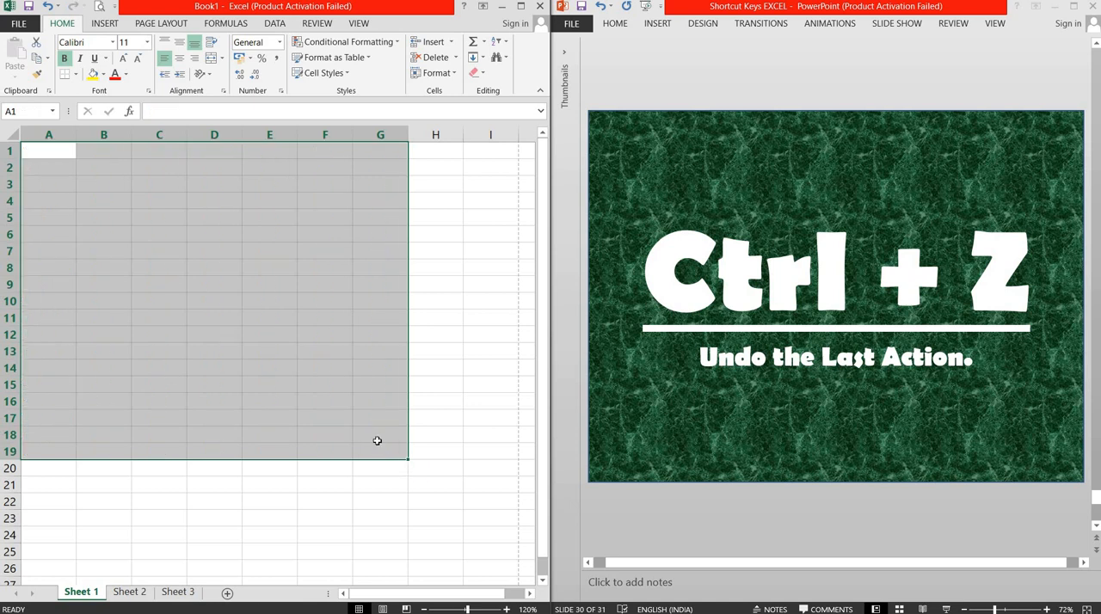
key(ctrl+z)
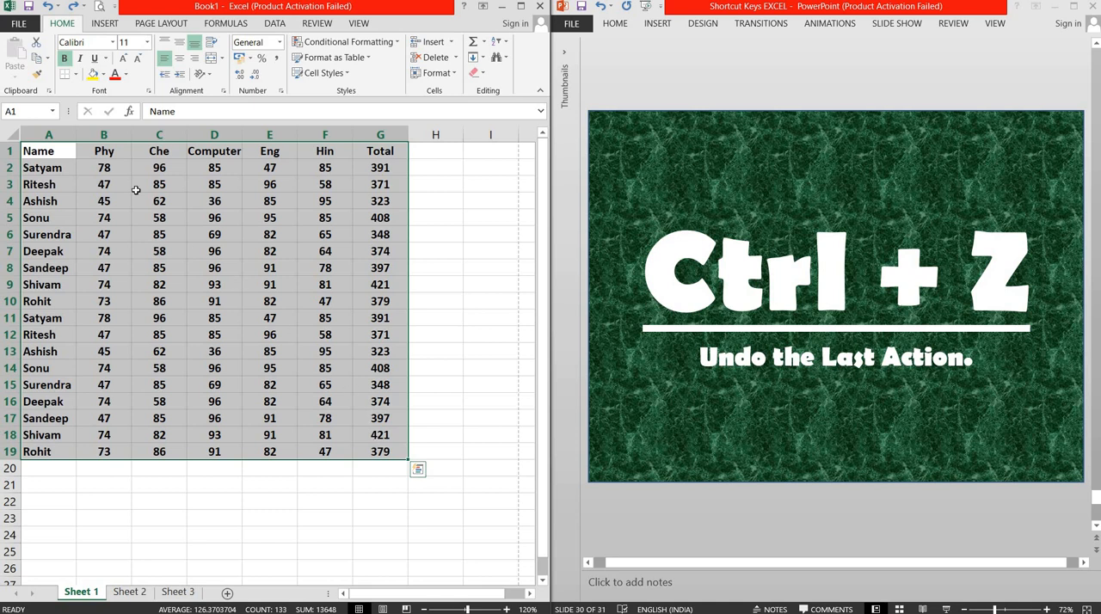
click(54, 151)
Step: Switch to PowerPoint and advance the presentation to the closing slide 31
click(633, 82)
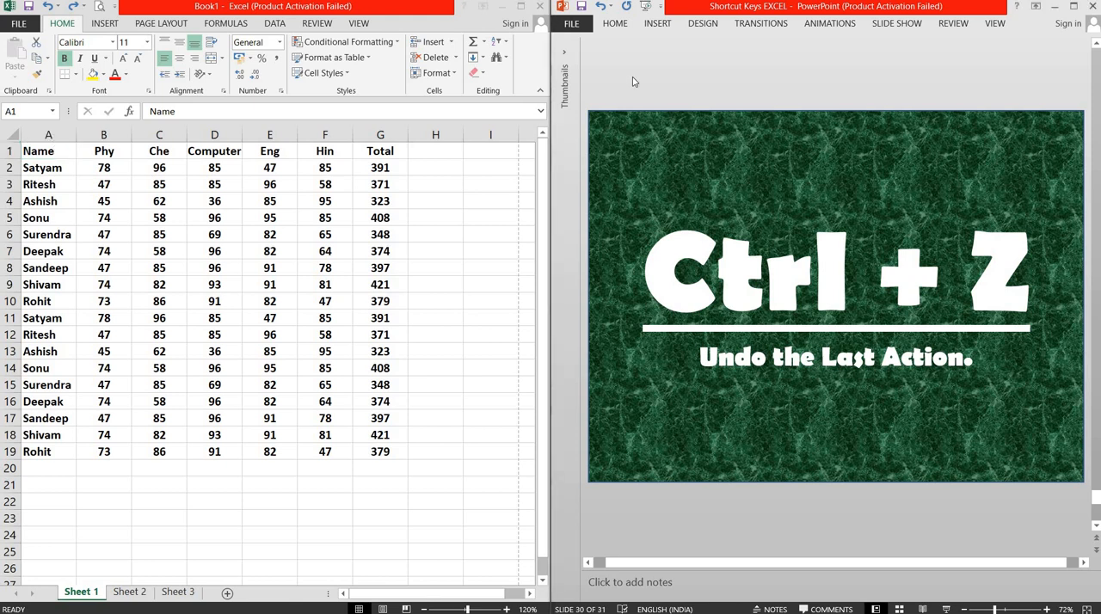
scroll(633, 81, down, 2)
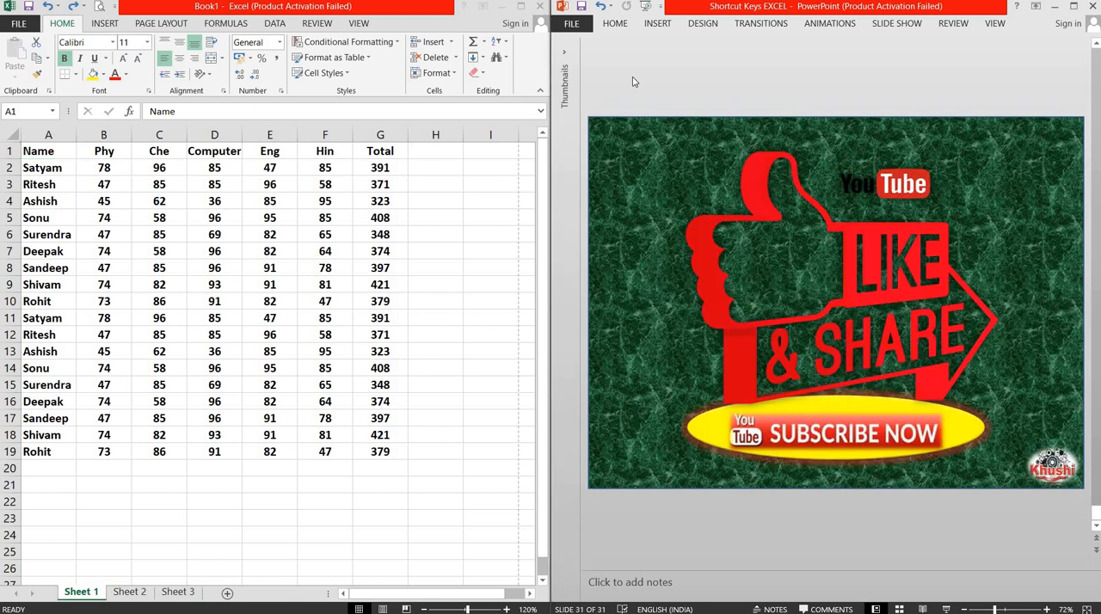